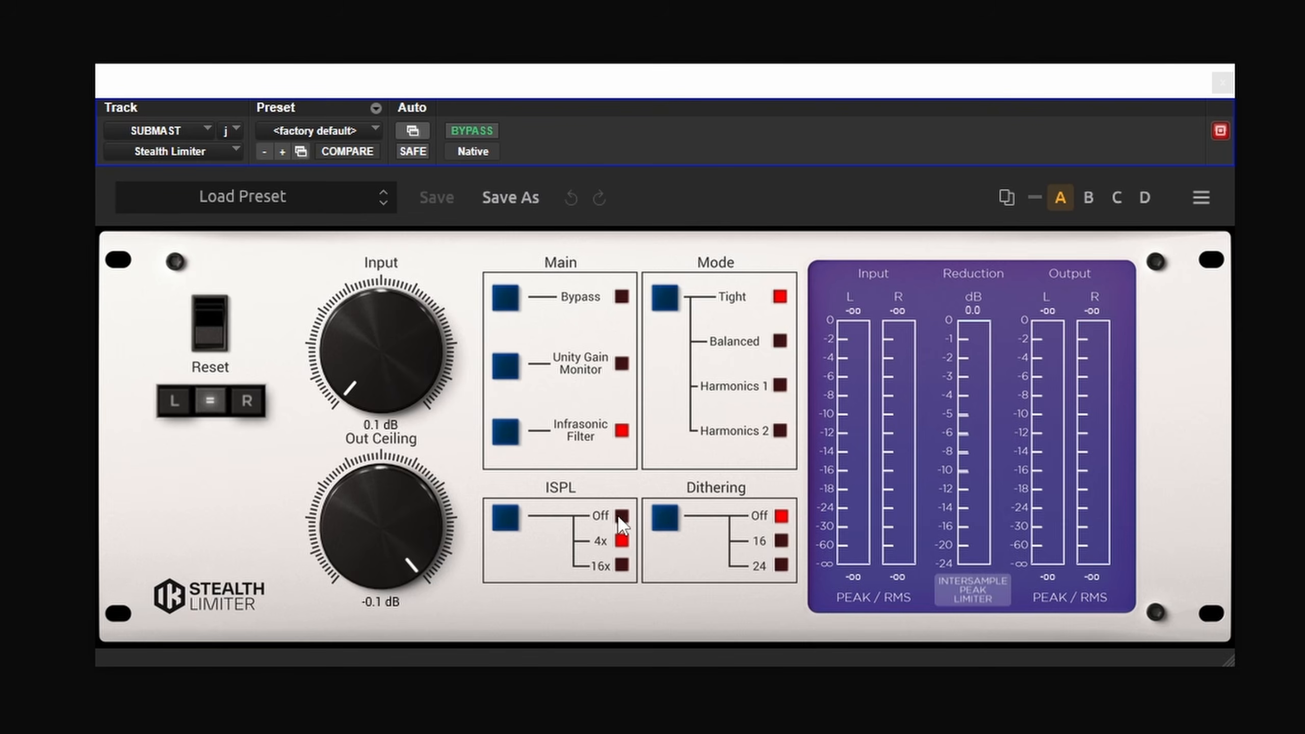
Switch the Stealth Limiter's ISPL off and set its mode to Harmonics 2
left_click(507, 517)
left_click(509, 521)
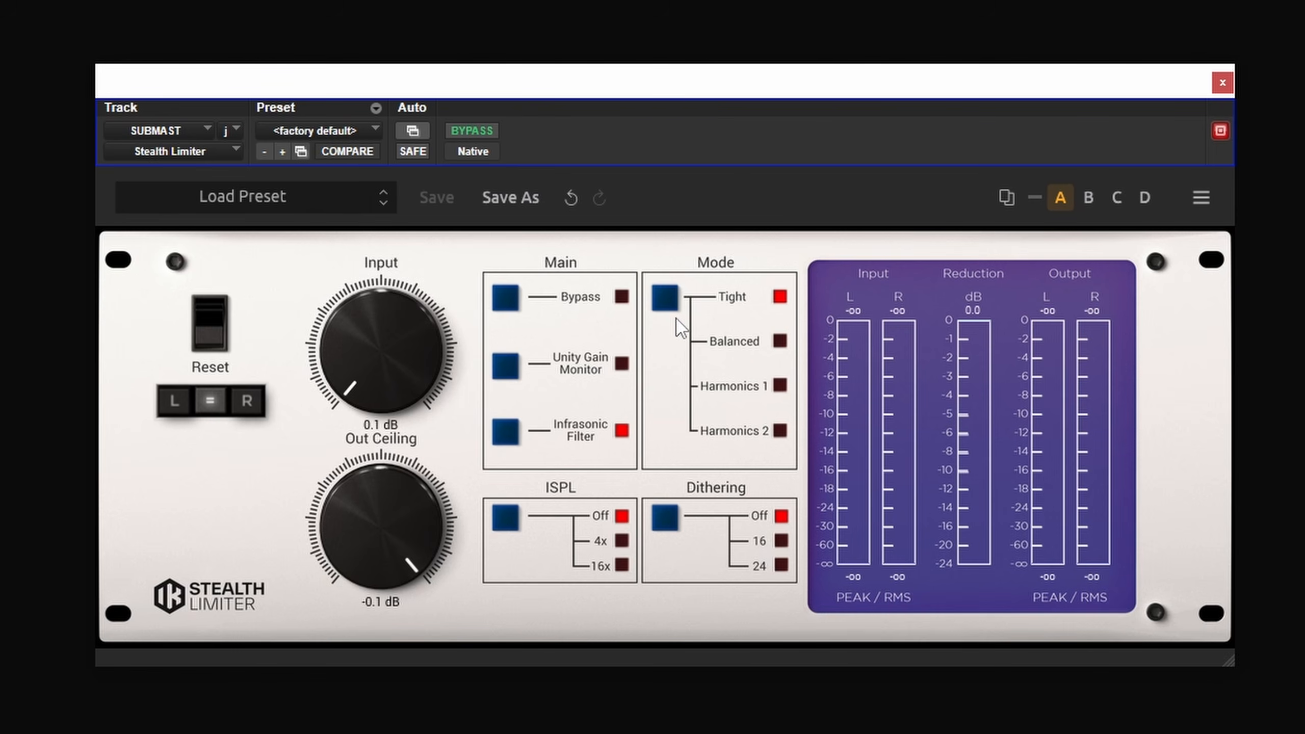
left_click(673, 301)
left_click(673, 301)
left_click(671, 303)
Toggle Unity Gain Monitor on and back off, and cycle dithering through 16 and 24 back to Off
left_click(508, 364)
left_click(509, 366)
left_click(665, 516)
left_click(665, 517)
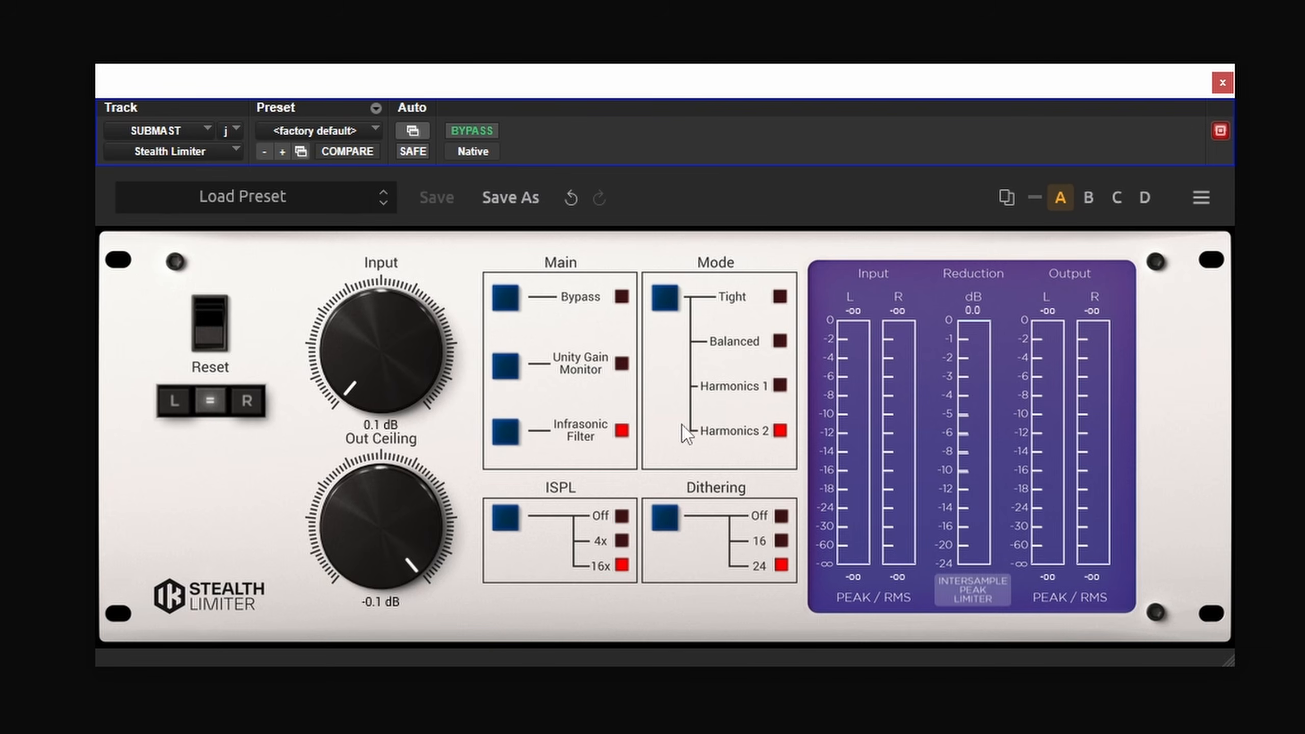
left_click(664, 519)
left_click(664, 519)
left_click(664, 520)
left_click(664, 519)
left_click(664, 519)
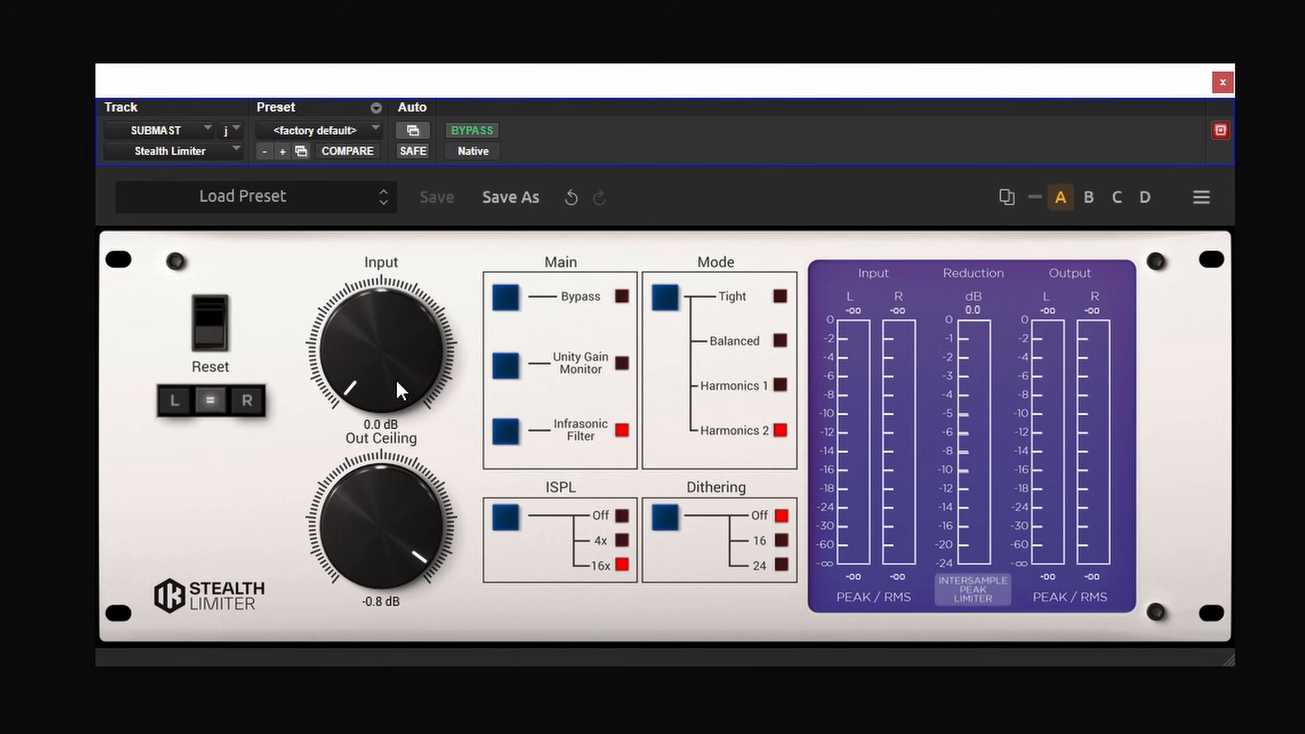
Raise the limiter's input to 9.1 dB and audition all four modes during playback, settling on Harmonics 2
left_click_drag(393, 379, 377, 343)
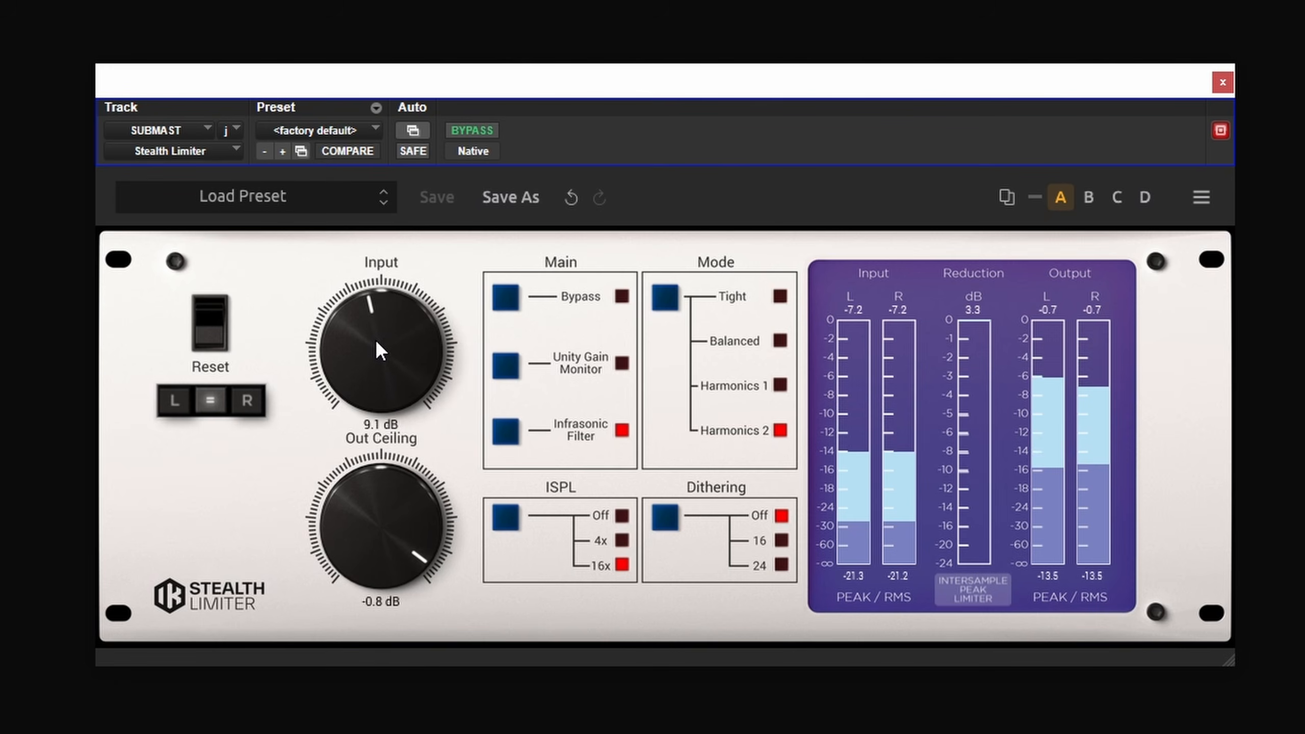
left_click(666, 301)
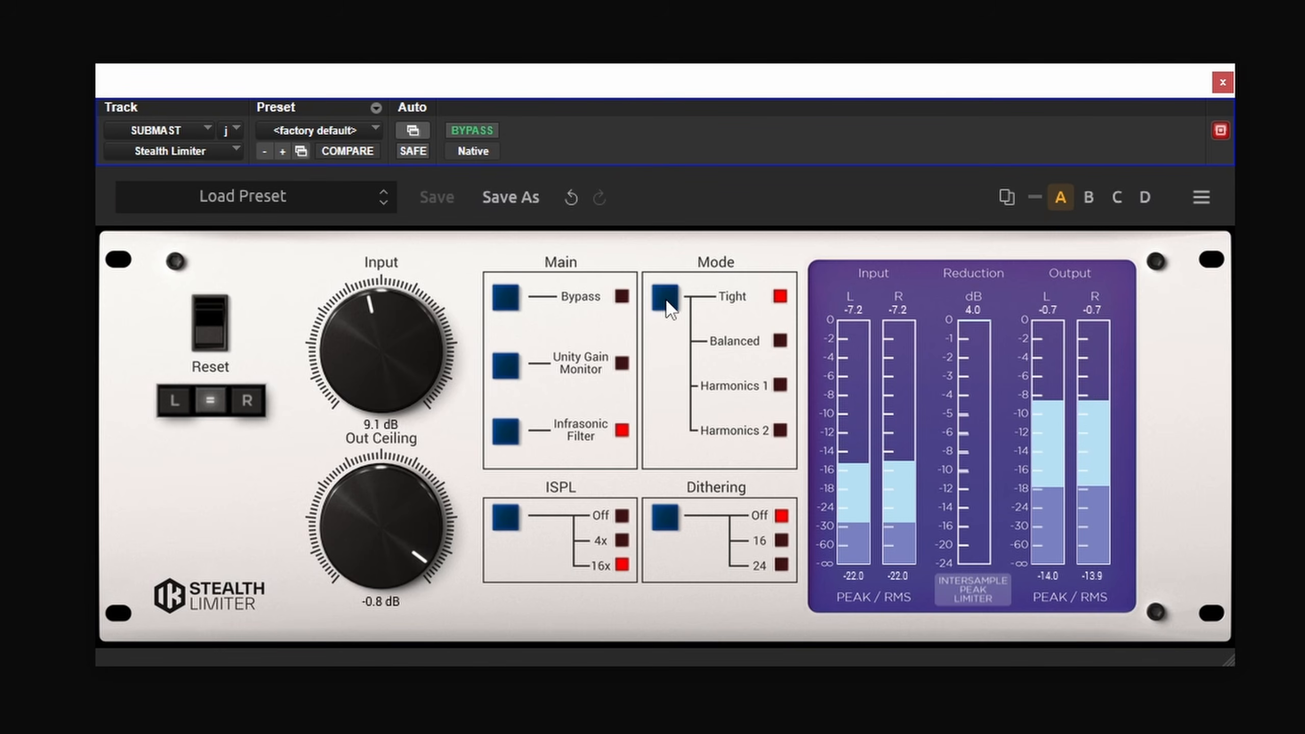
left_click(667, 300)
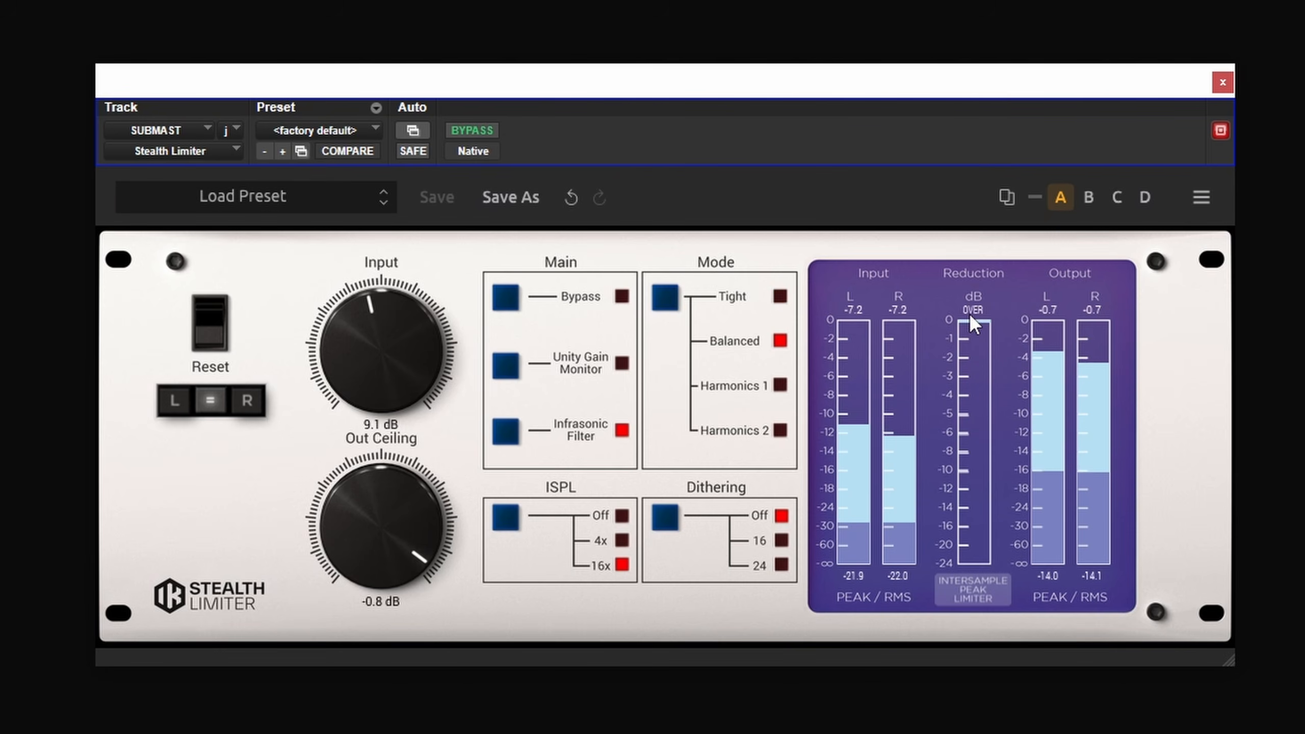
left_click(665, 305)
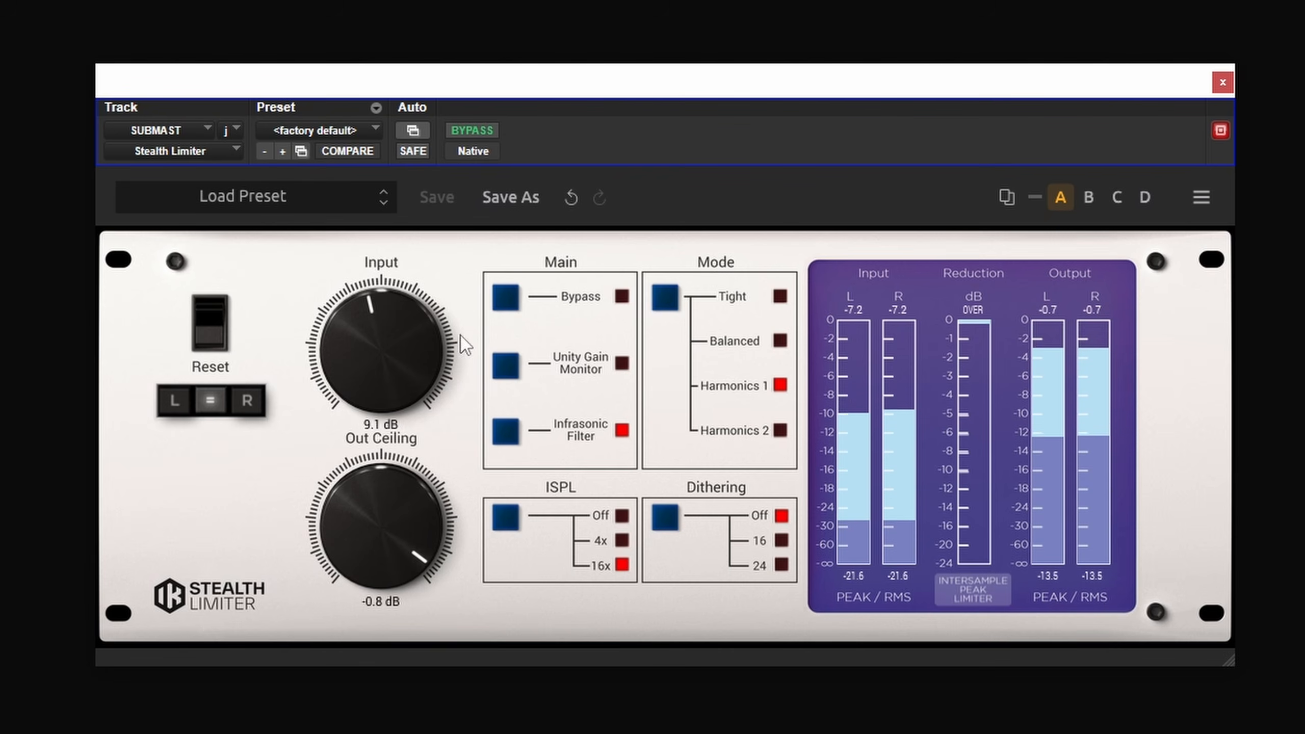
left_click(668, 301)
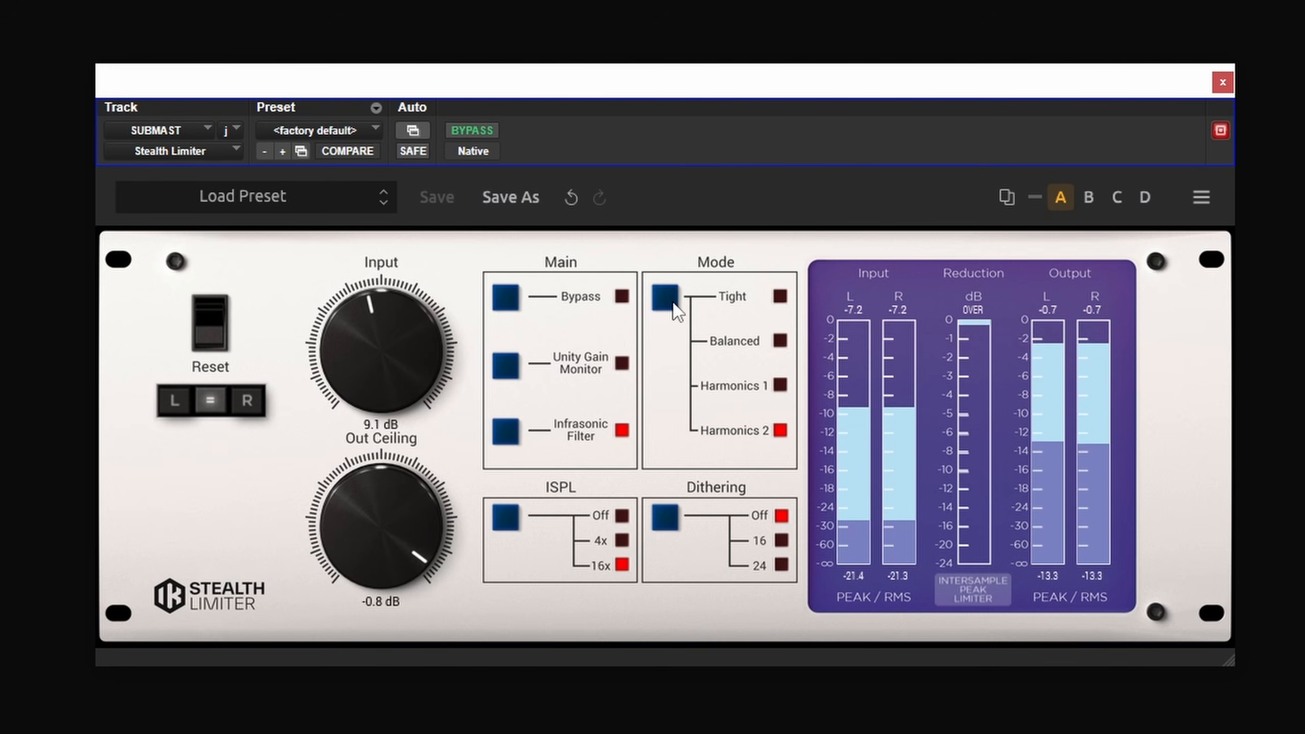
left_click(676, 308)
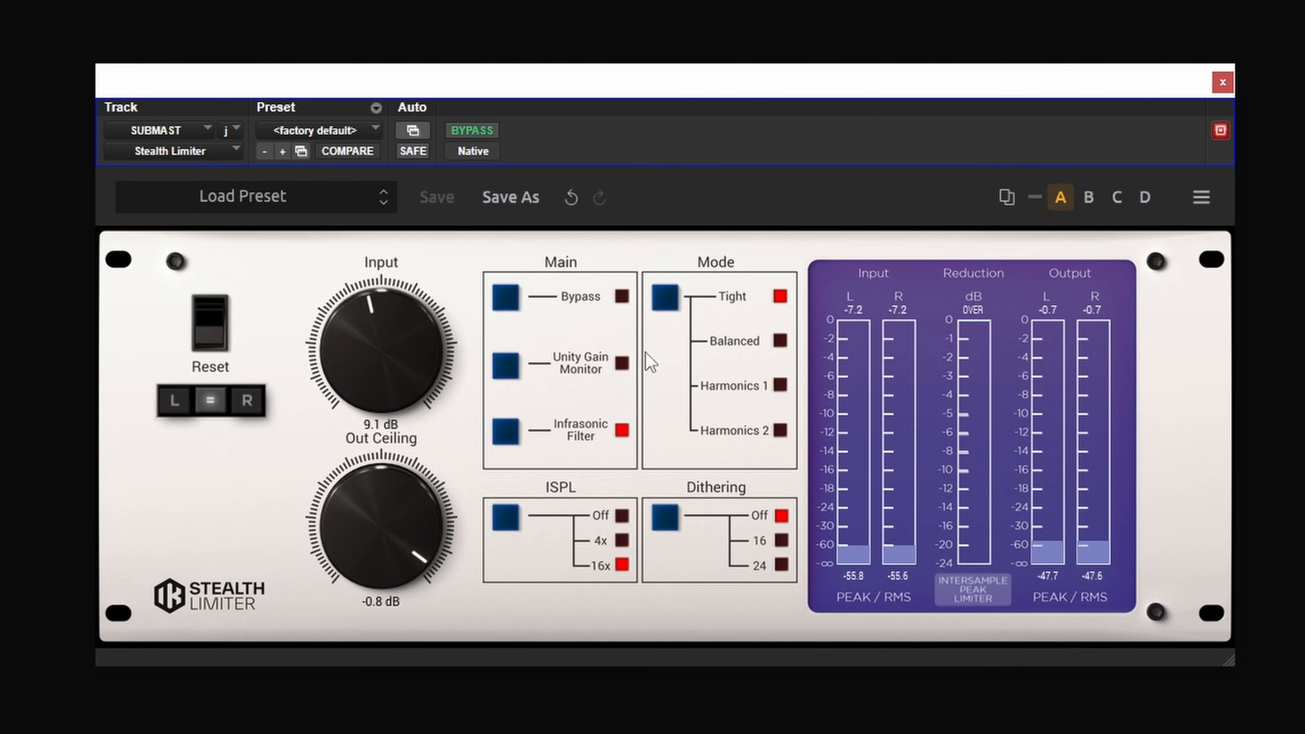
left_click(665, 296)
left_click(664, 297)
left_click(665, 297)
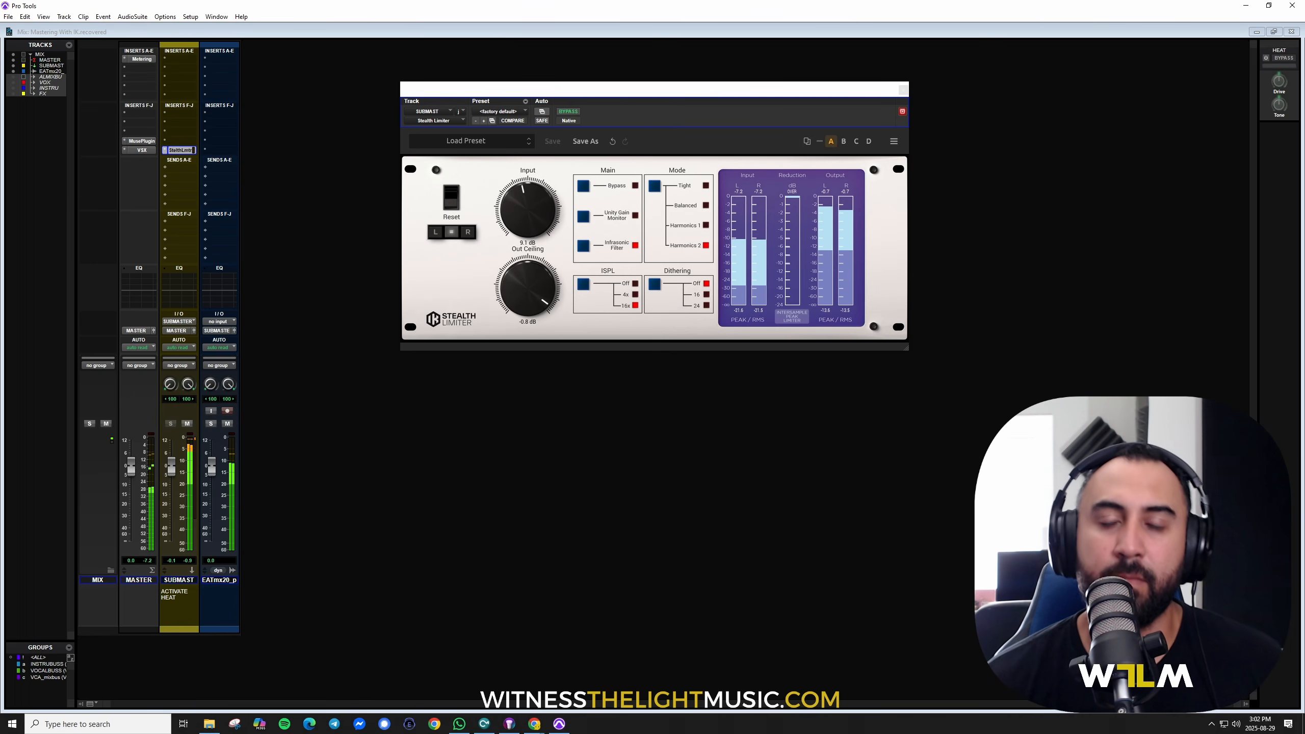
Insert the IK Multimedia Classic Clipper (stereo) on the SUBMAST track, in the slot before the Stealth Limiter
left_click(693, 94)
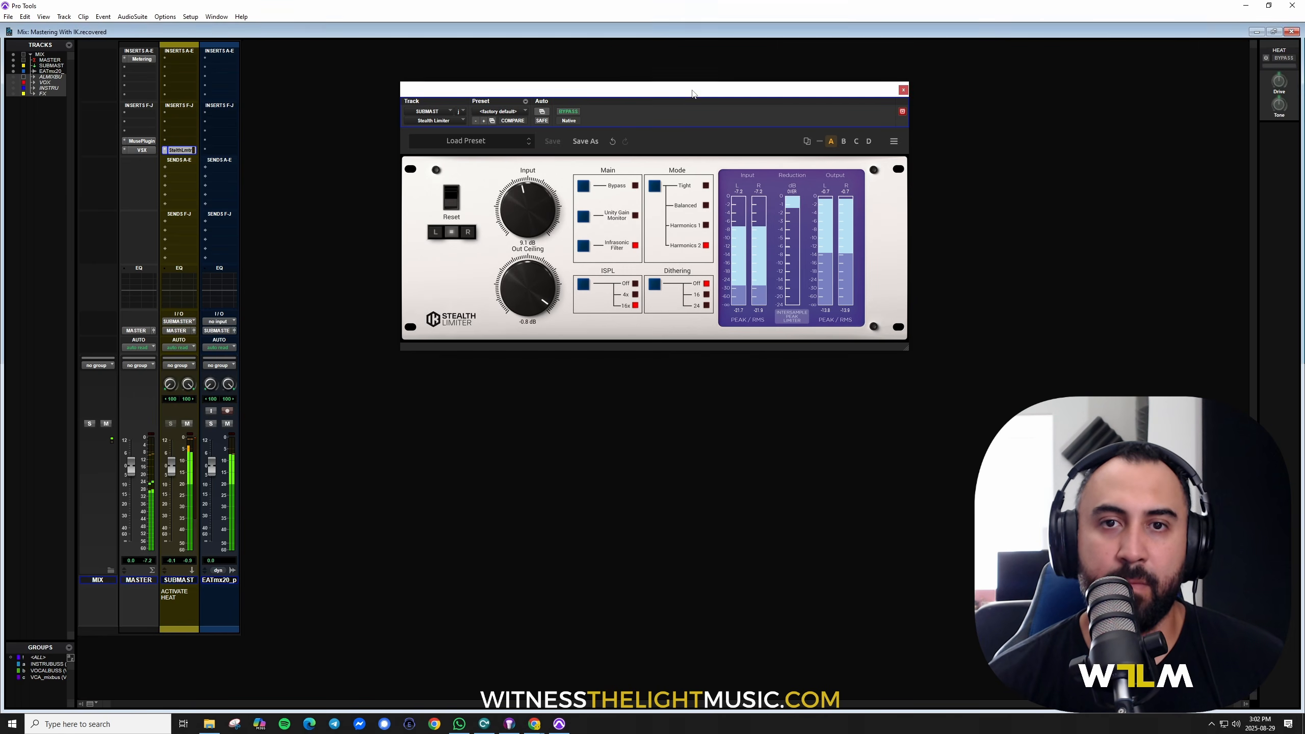
left_click_drag(693, 94, 718, 76)
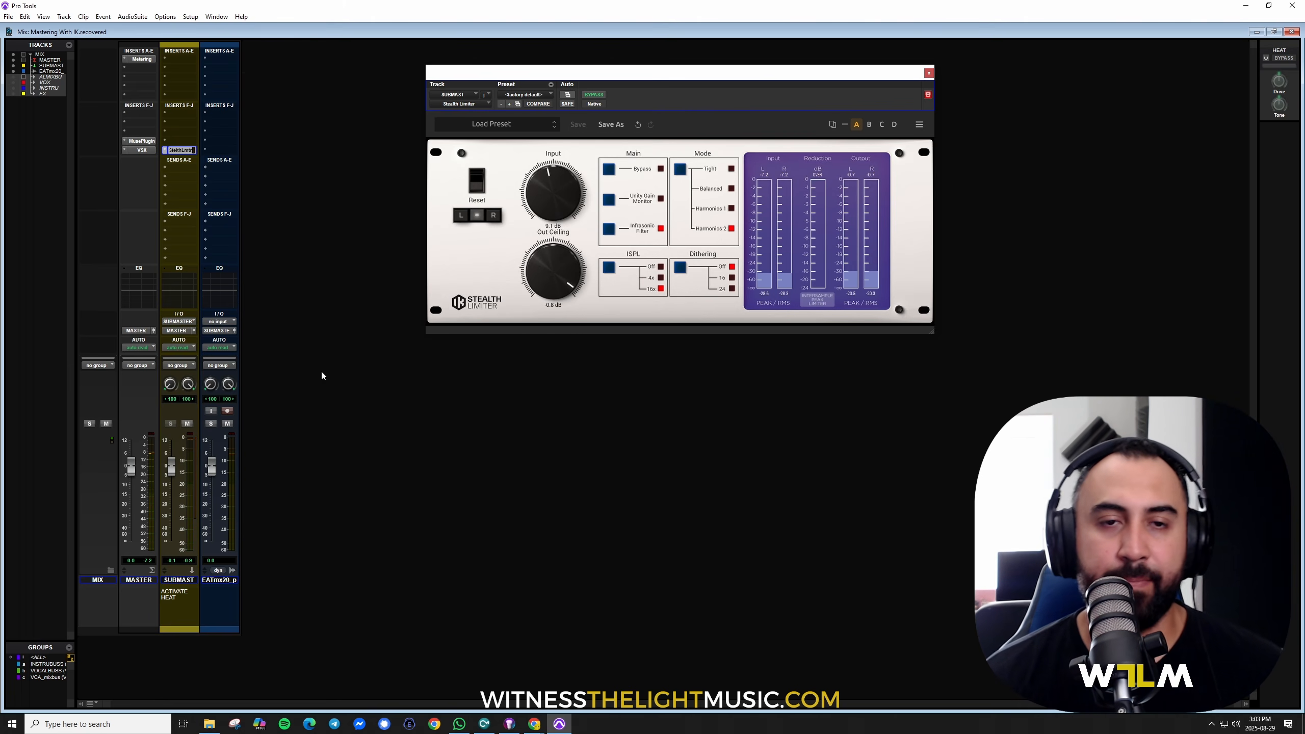
left_click(168, 146)
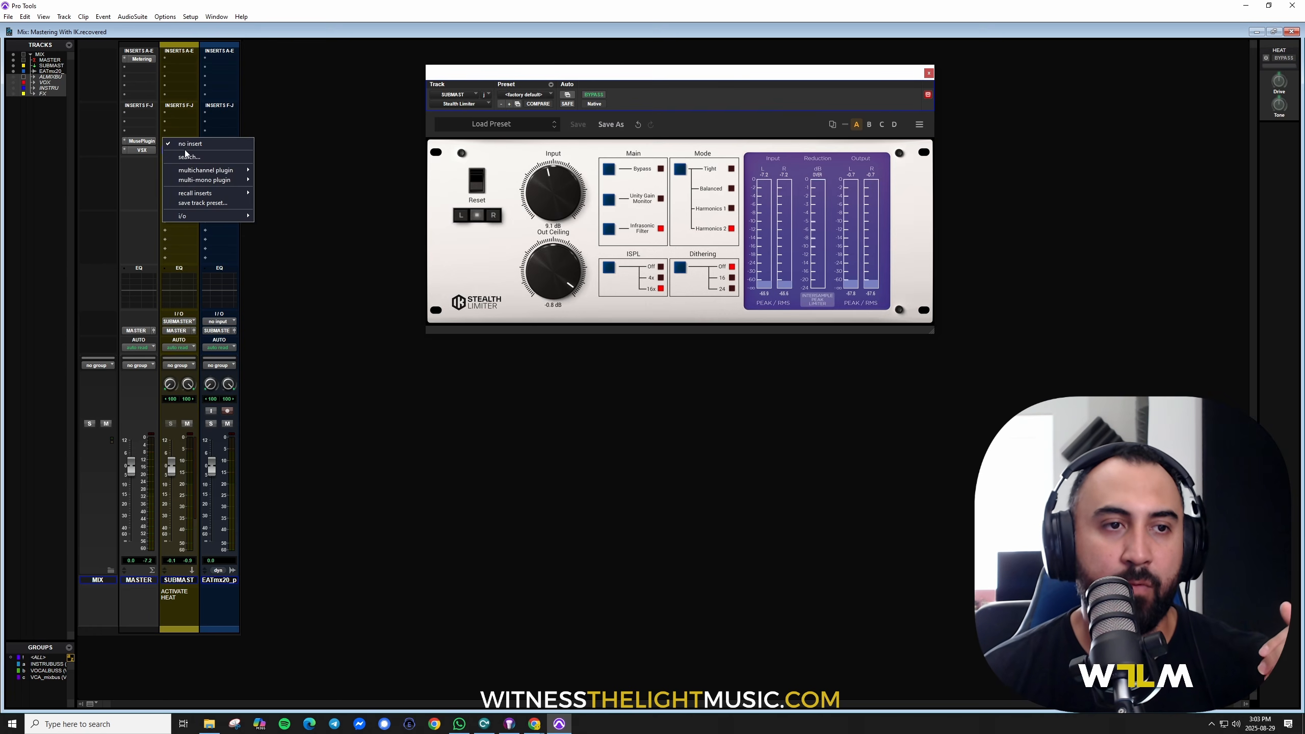
mouse_move(206, 171)
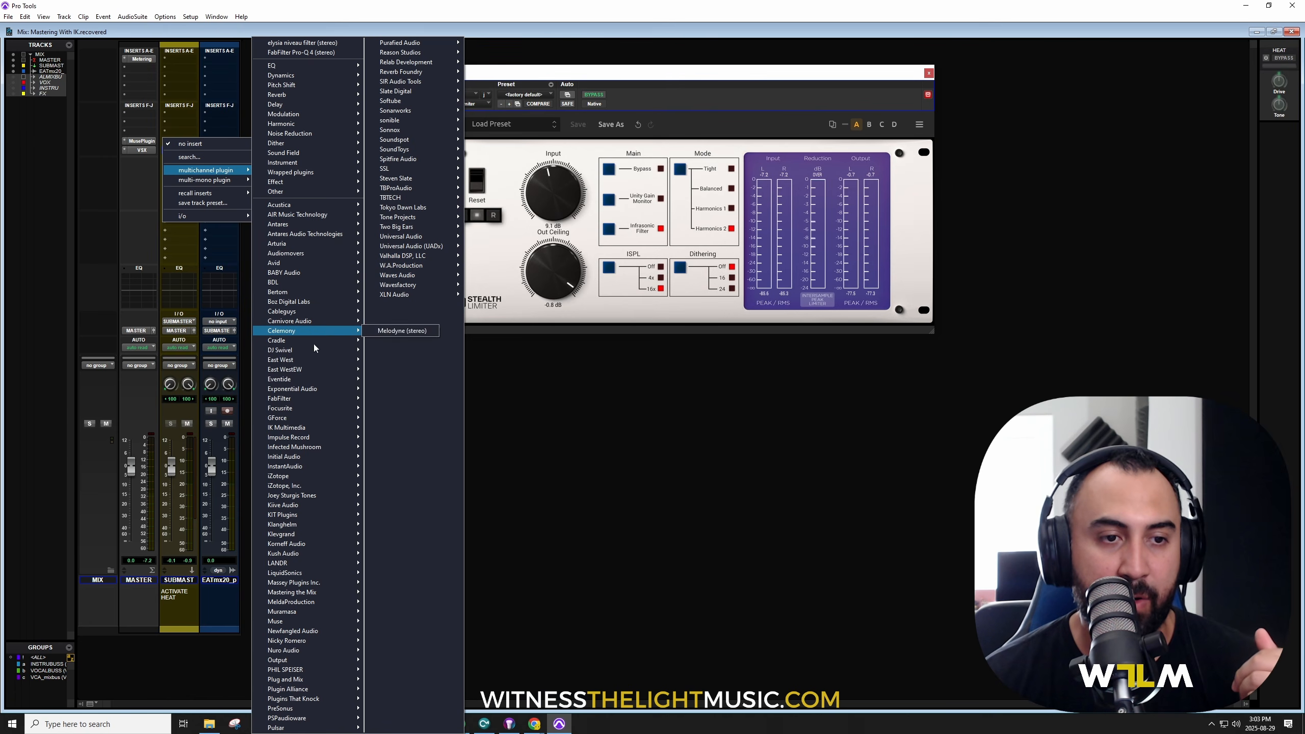
mouse_move(322, 431)
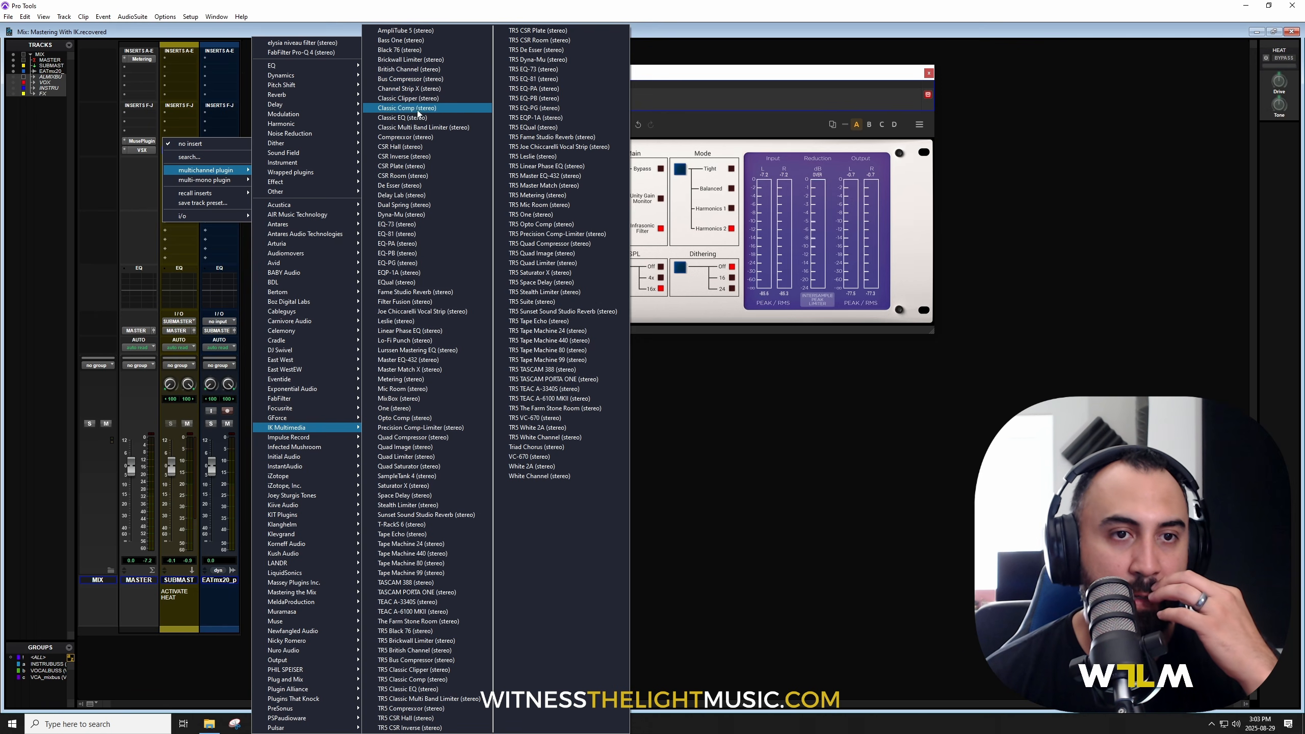
left_click(416, 101)
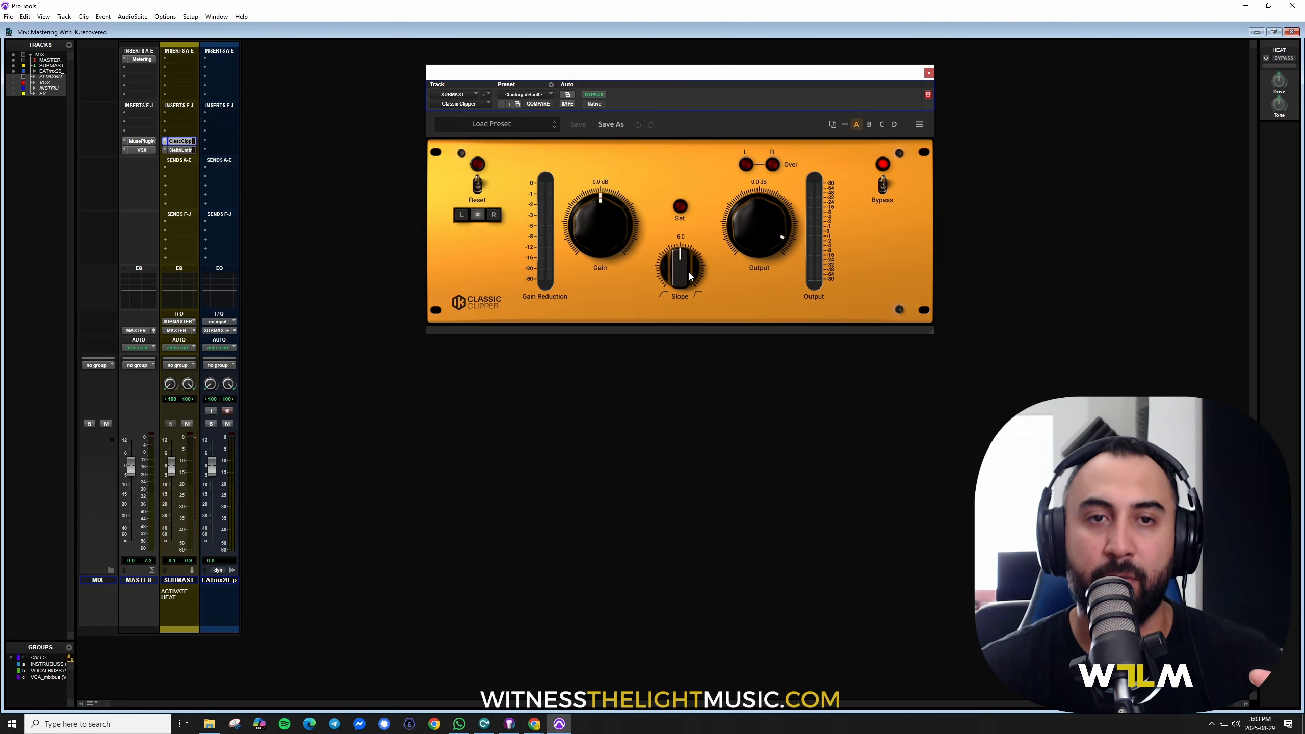
Start playback and set the Classic Clipper's gain to 3.1 dB and its slope to about -3.2
key("space")
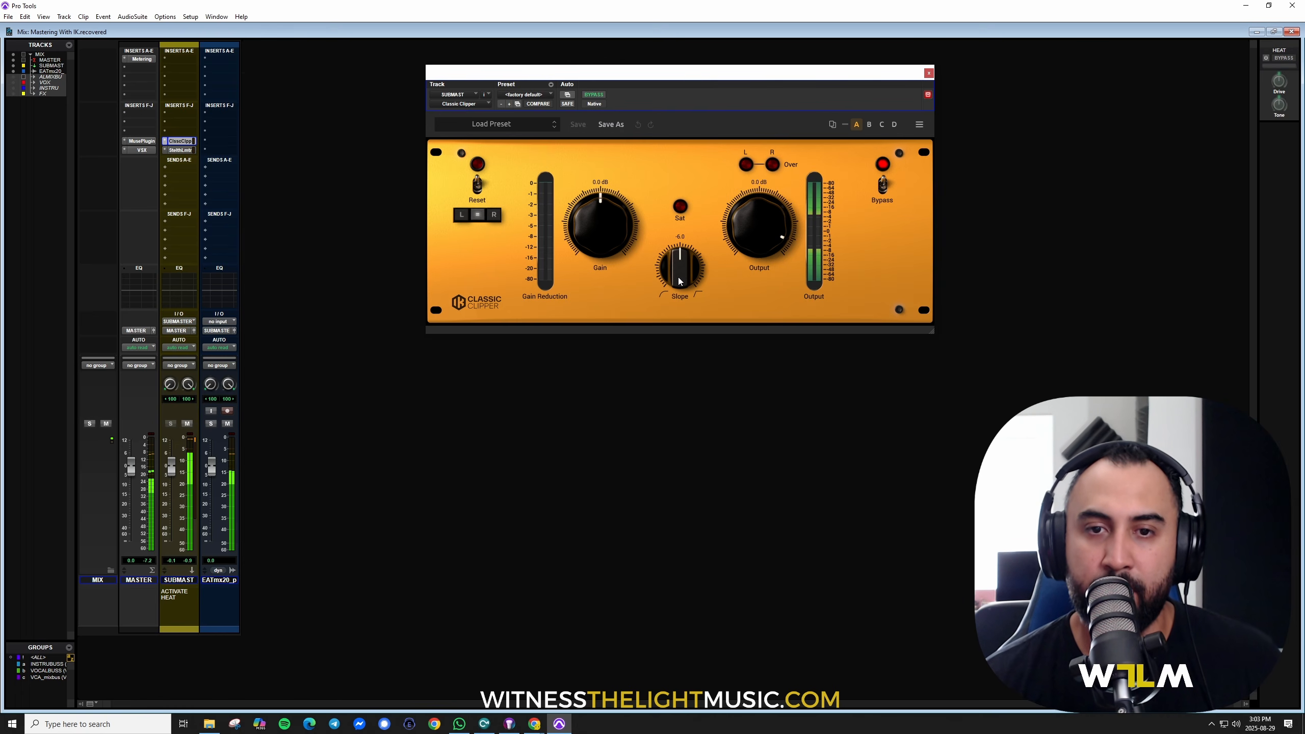
left_click_drag(609, 246, 609, 244)
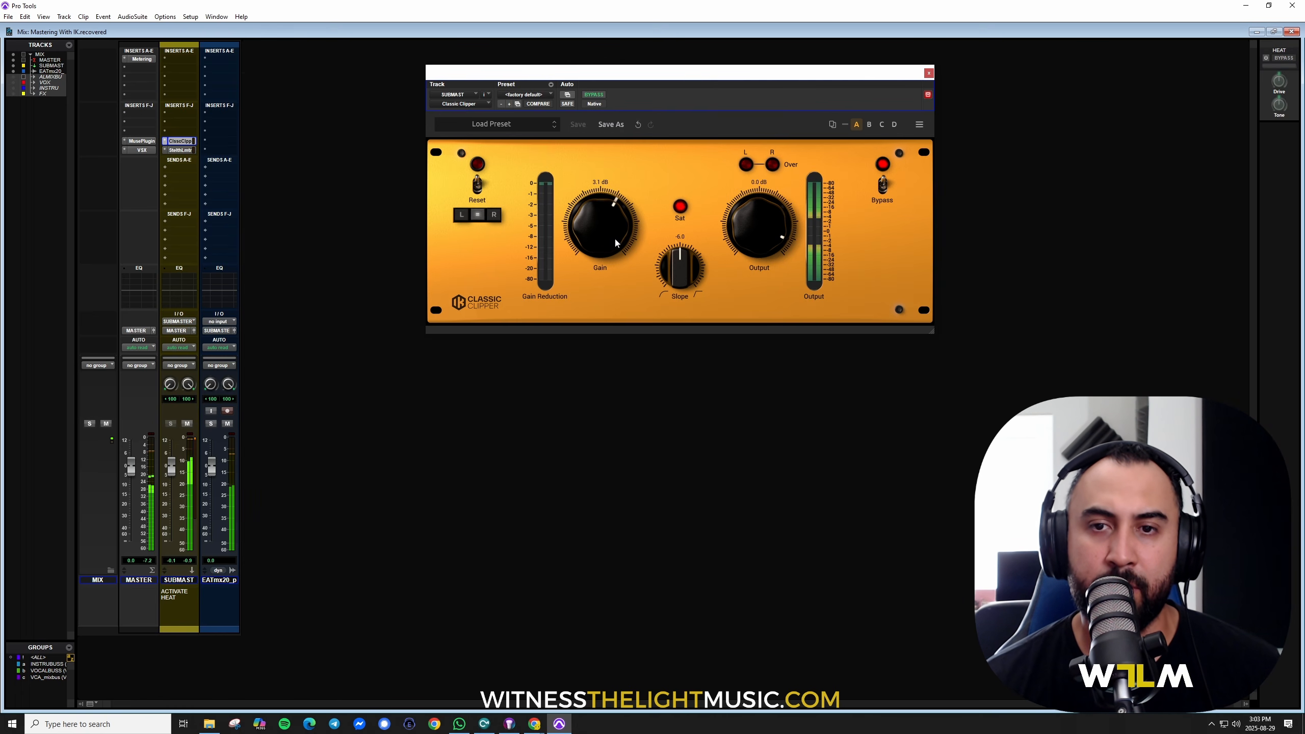
left_click_drag(697, 278, 683, 268)
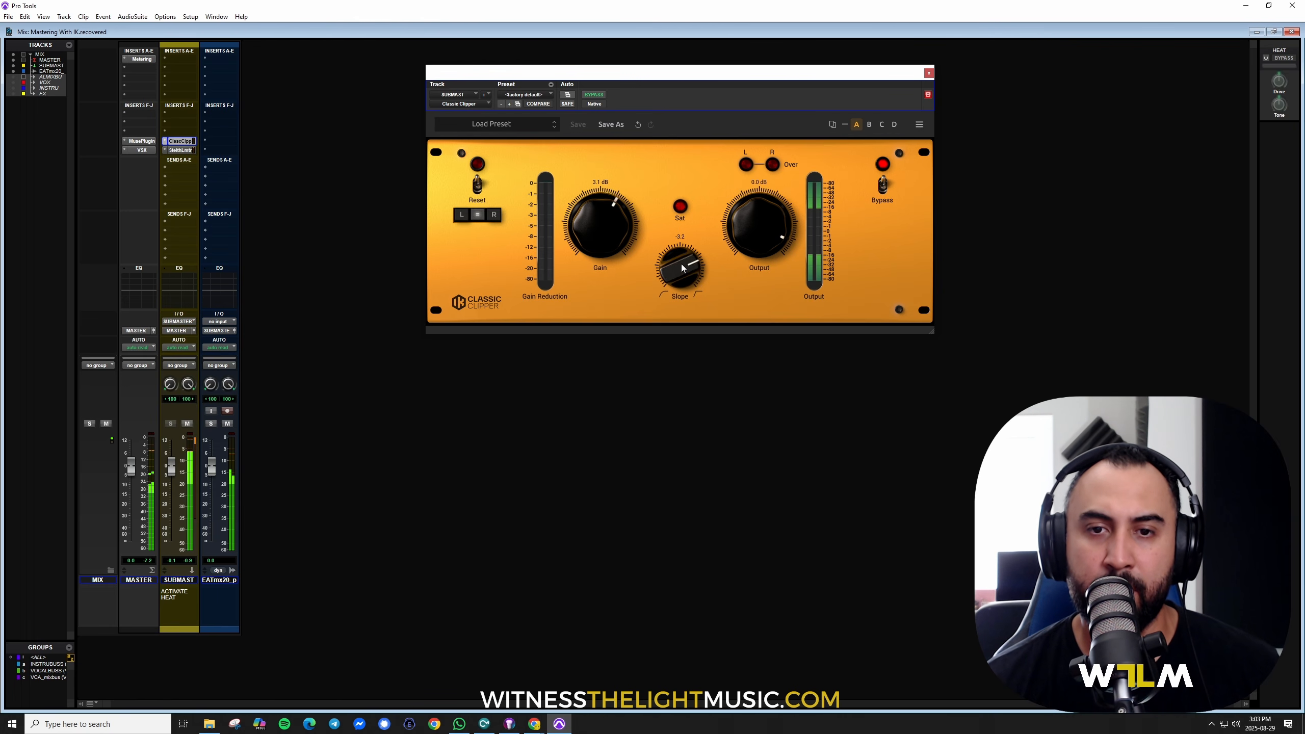
Open the Stealth Limiter beneath the Classic Clipper and adjust the clipper's slope to -7.7 while listening
left_click(180, 150)
left_click_drag(295, 15, 718, 362)
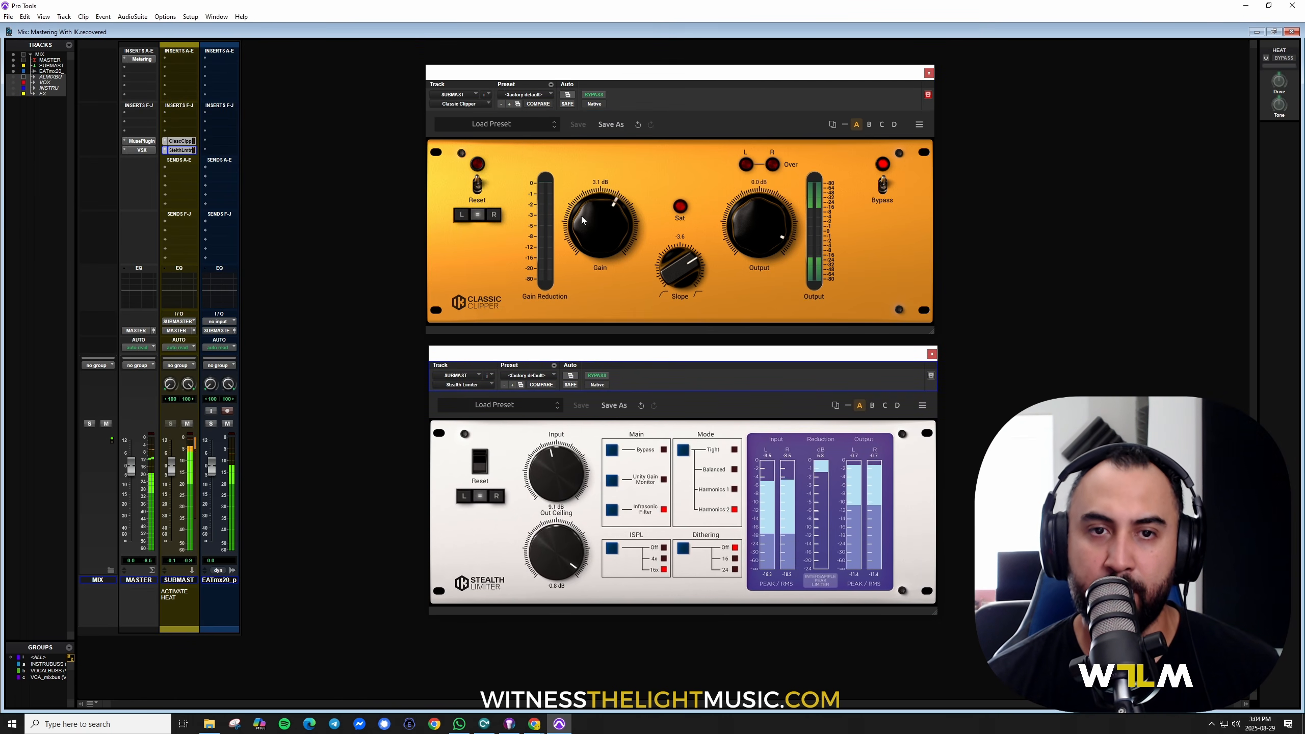
left_click_drag(683, 275, 683, 257)
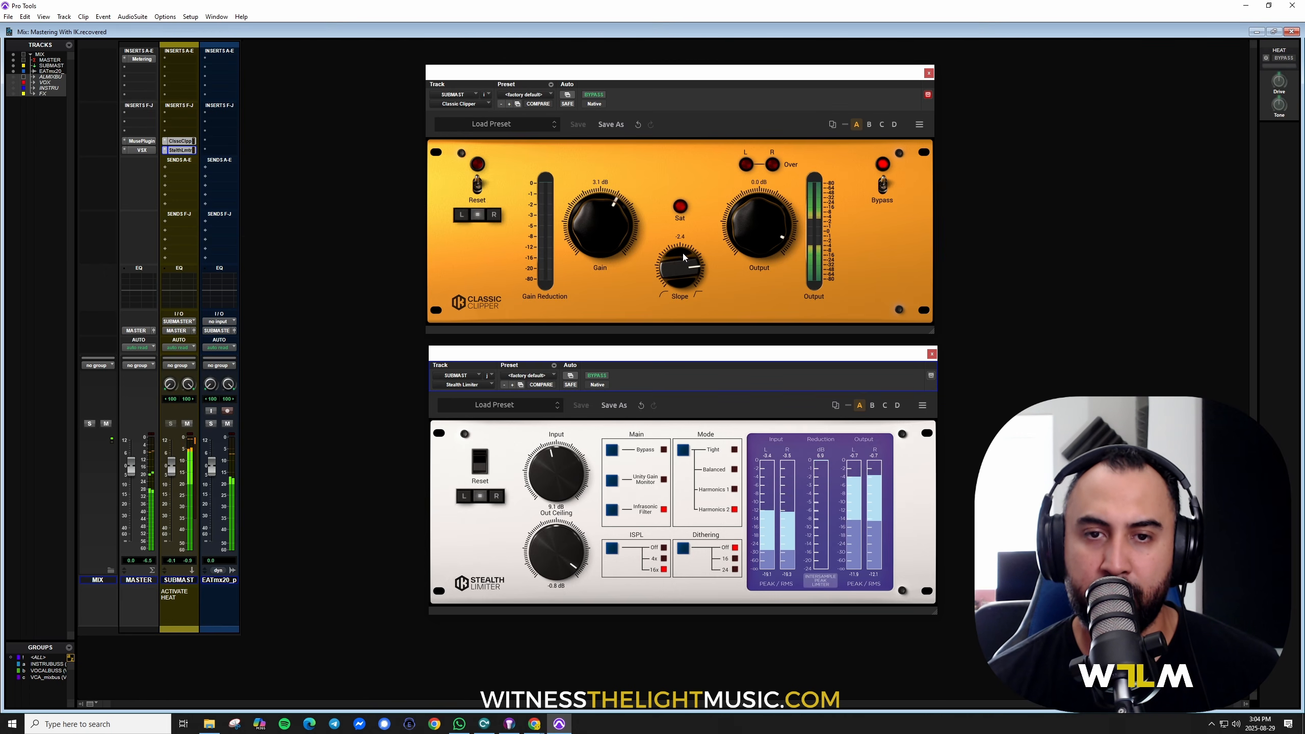
left_click_drag(680, 272, 691, 357)
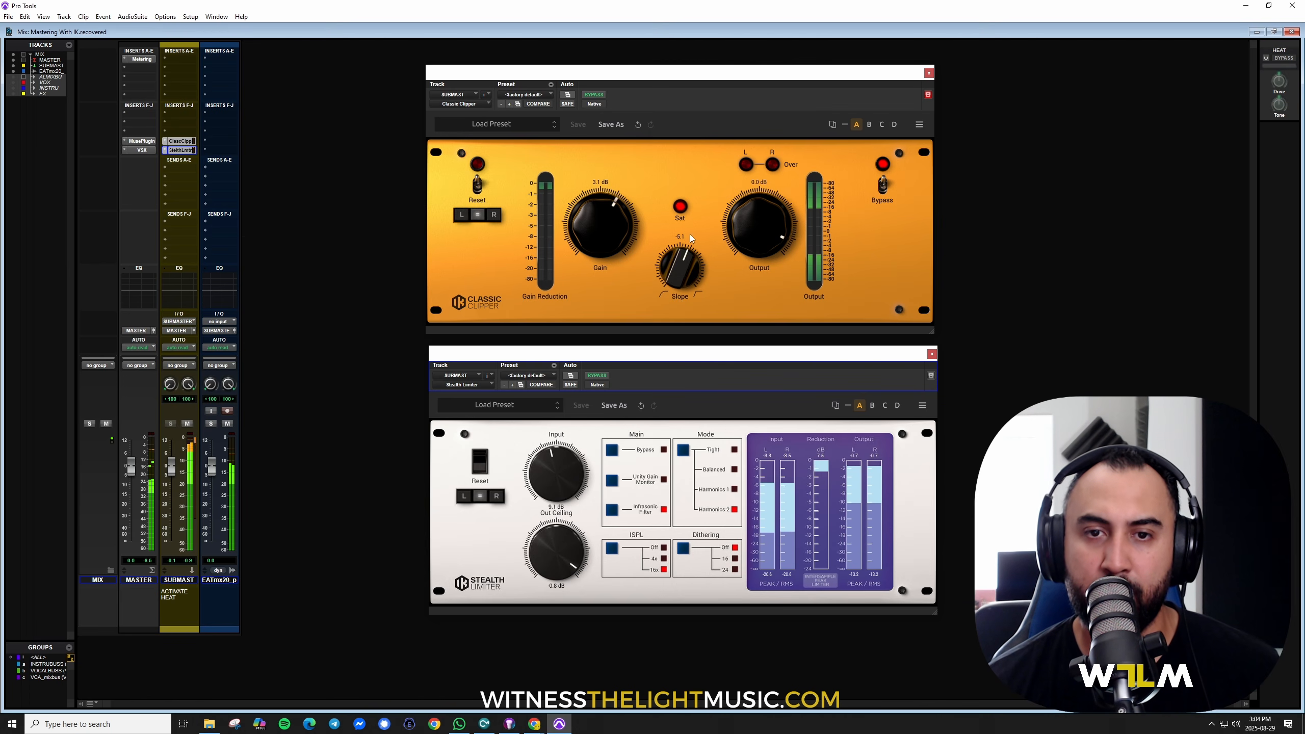
left_click_drag(691, 238, 692, 306)
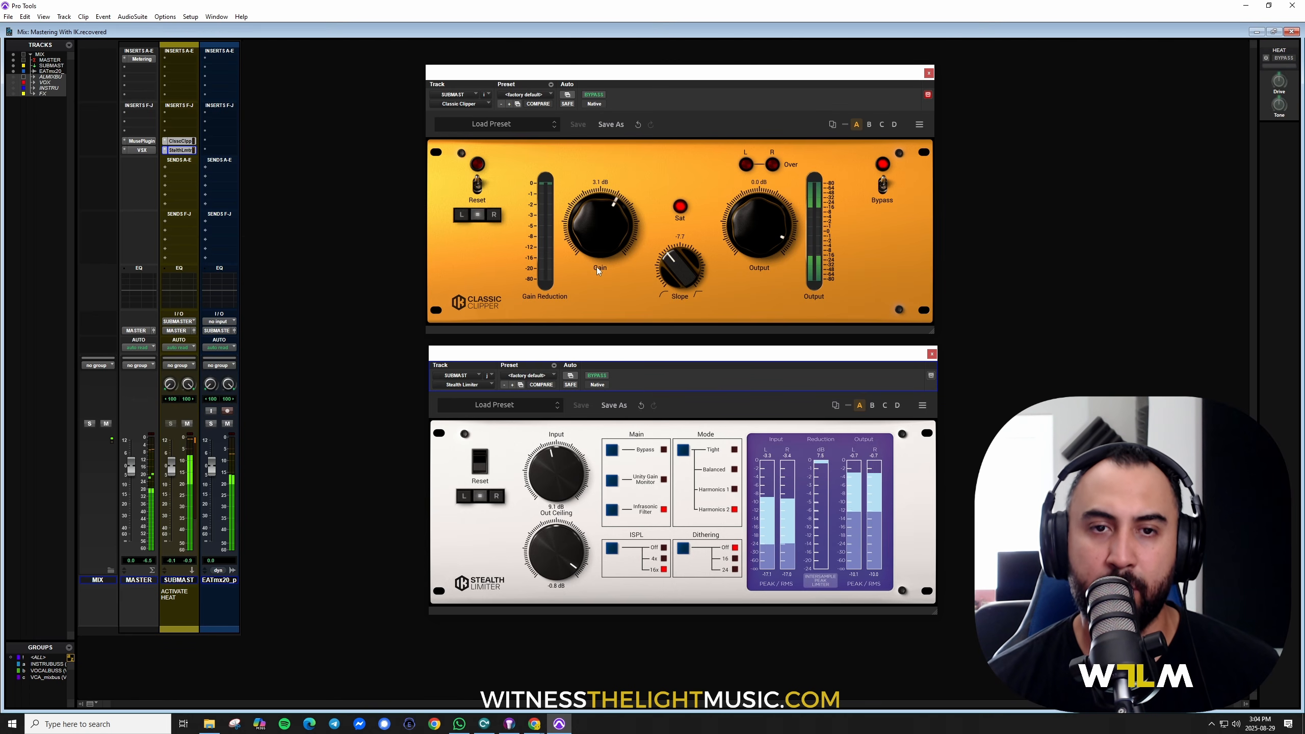
Audition the Stealth Limiter's modes with the clipper engaged and settle on Harmonics 1
left_click(683, 450)
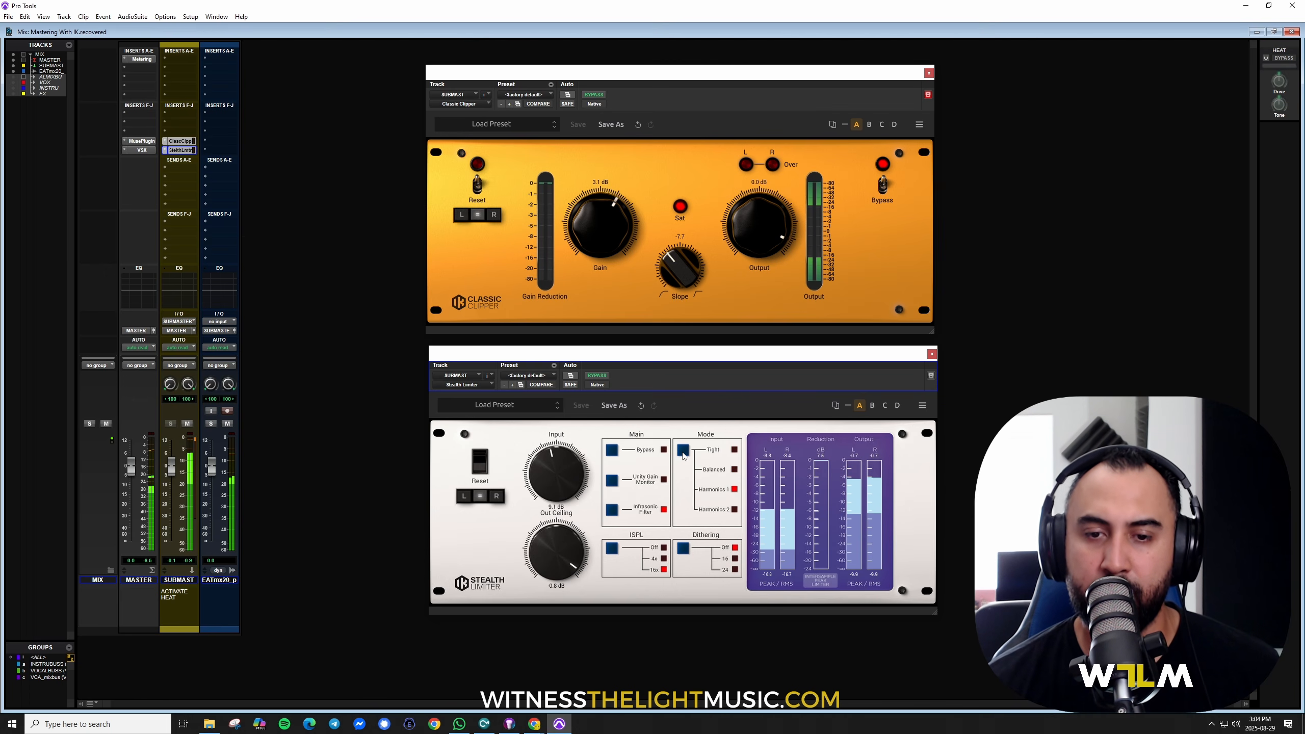
left_click(682, 450)
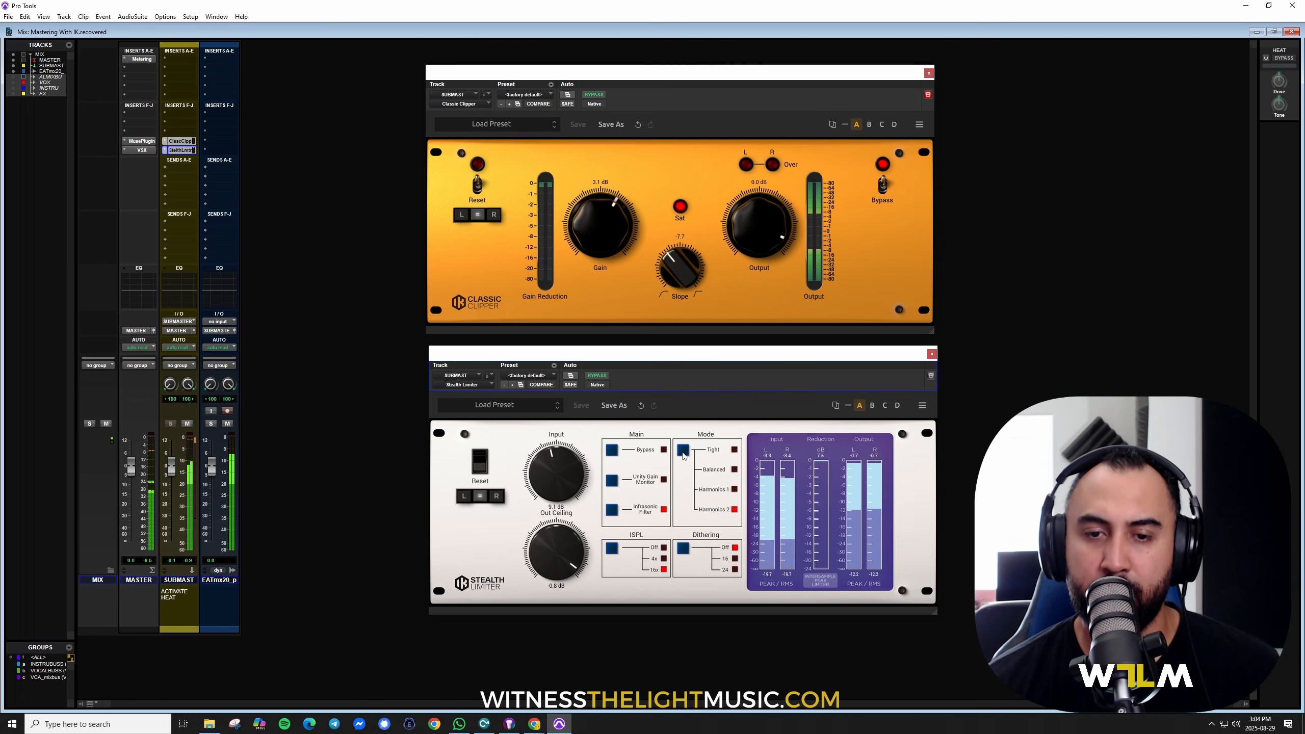
left_click(683, 452)
left_click(683, 452)
left_click(683, 452)
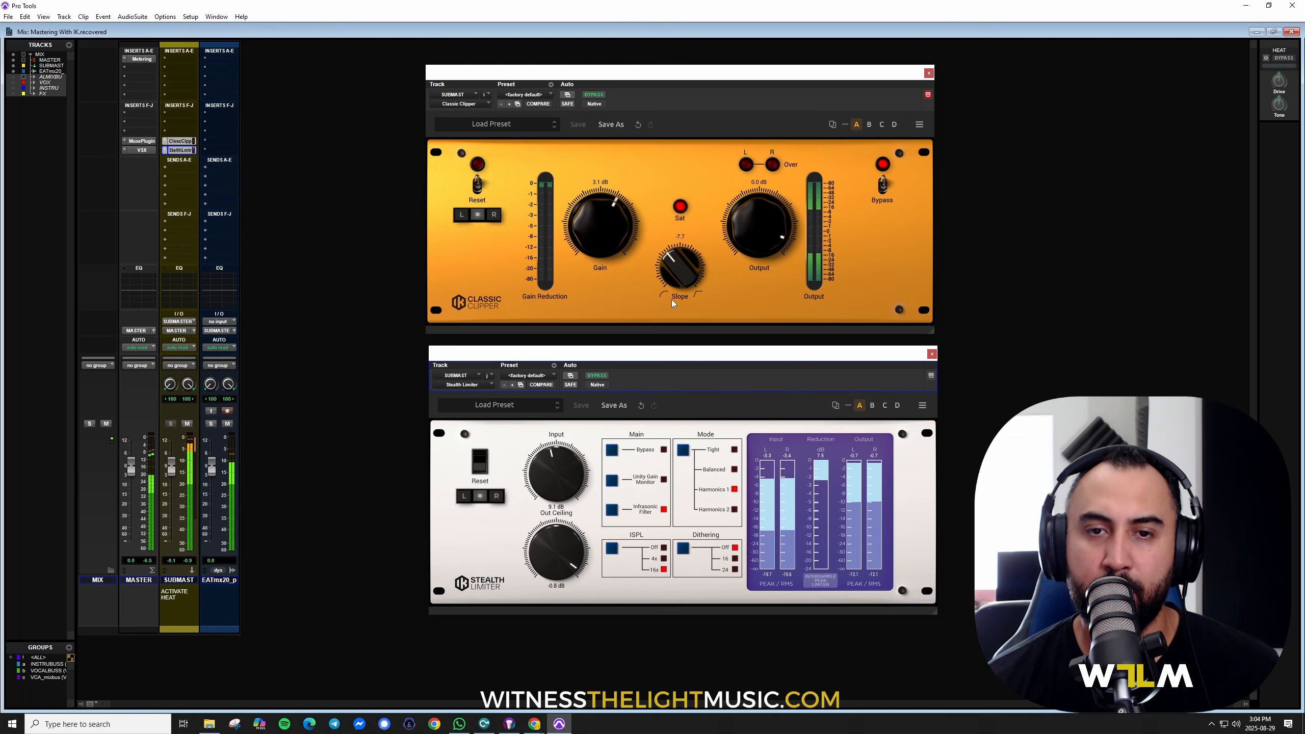
Set the Classic Clipper's slope to -4.7 and lower its output to -5.4 dB during playback
mouse_move(677, 278)
left_mouse_down()
mouse_move(681, 253)
mouse_move(686, 273)
mouse_move(670, 260)
left_mouse_up()
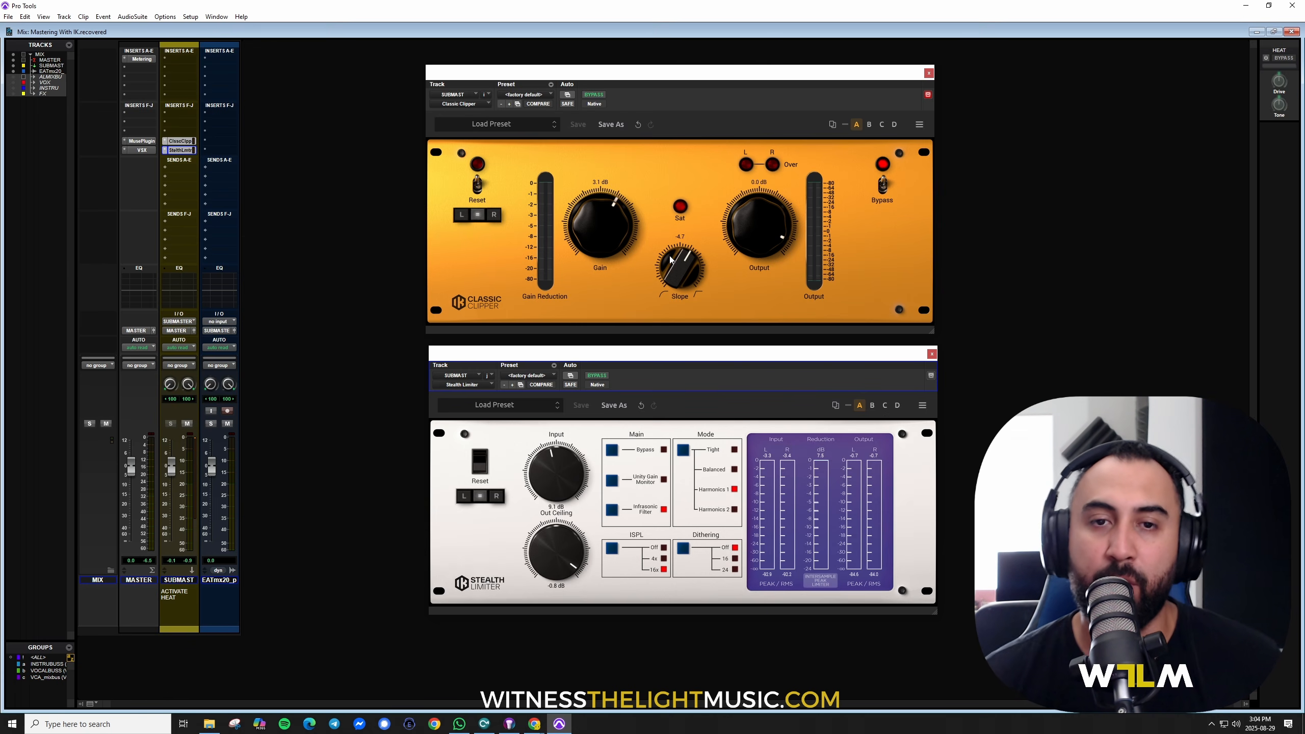
key("space")
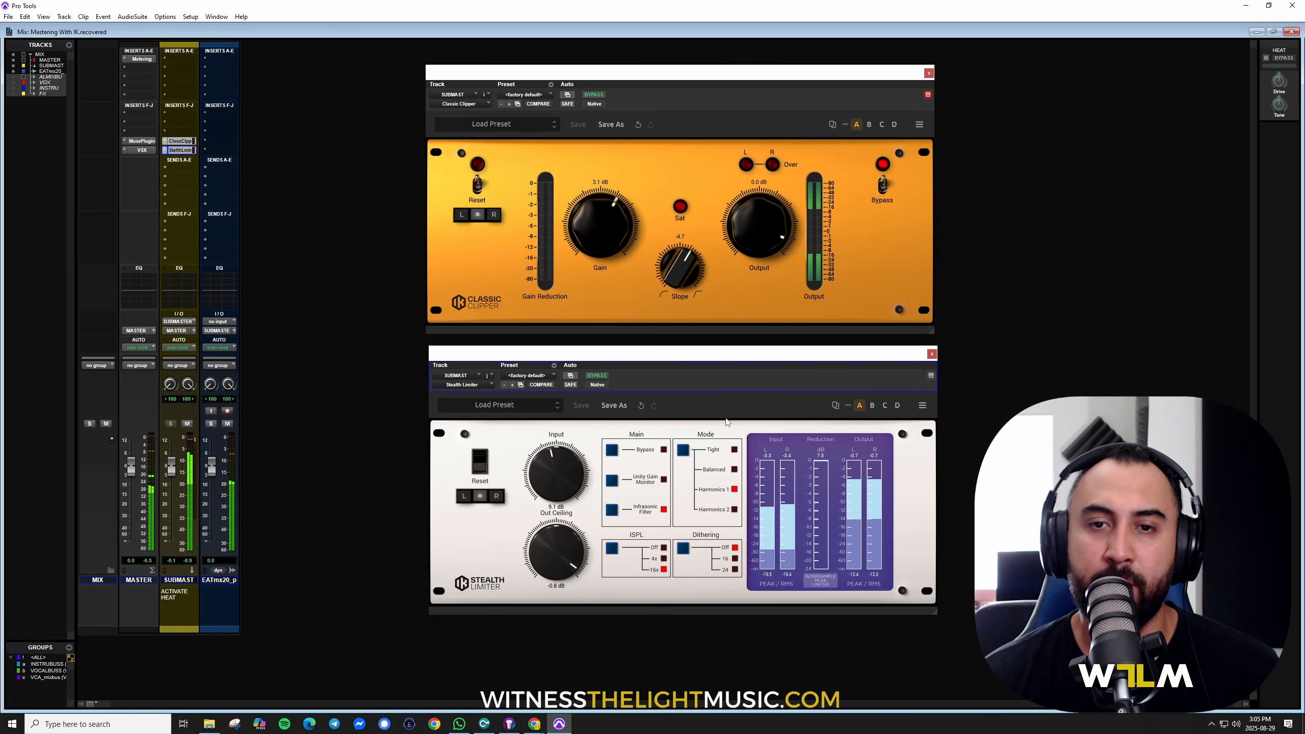
scroll(749, 246, "down", 2)
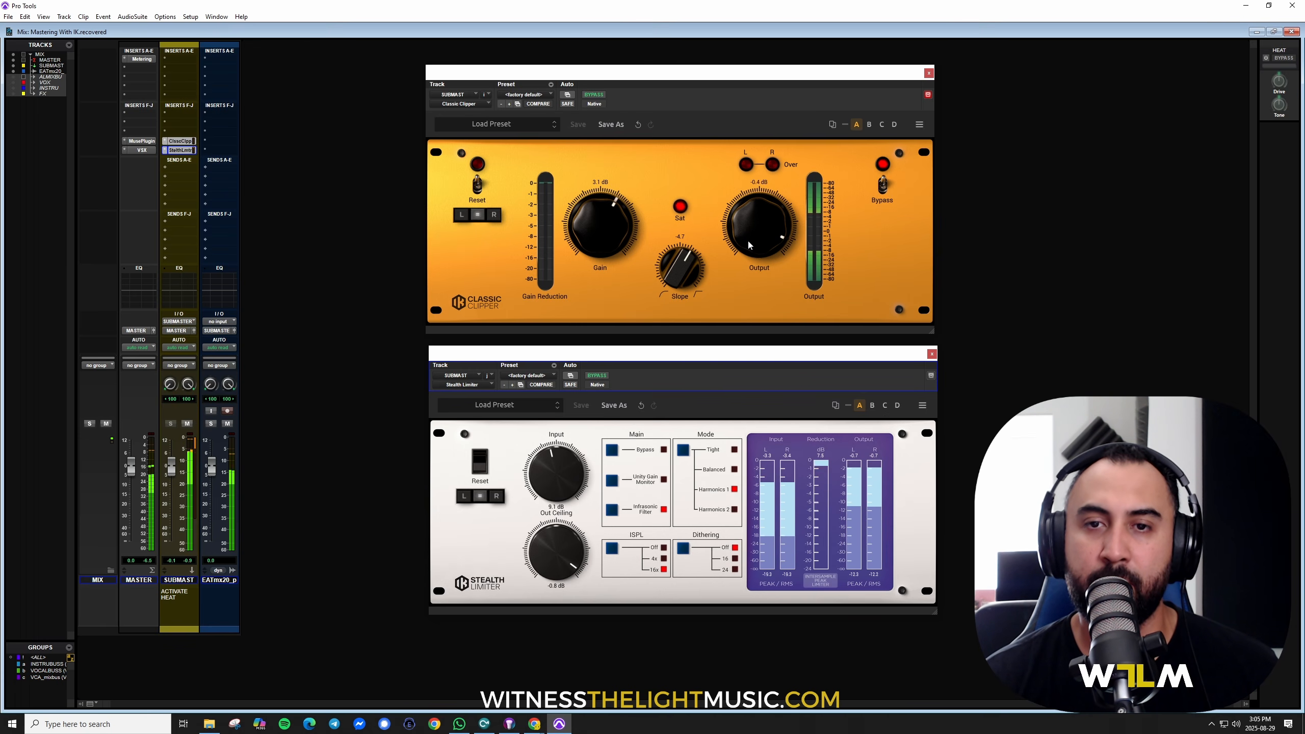
scroll(748, 247, "down", 9)
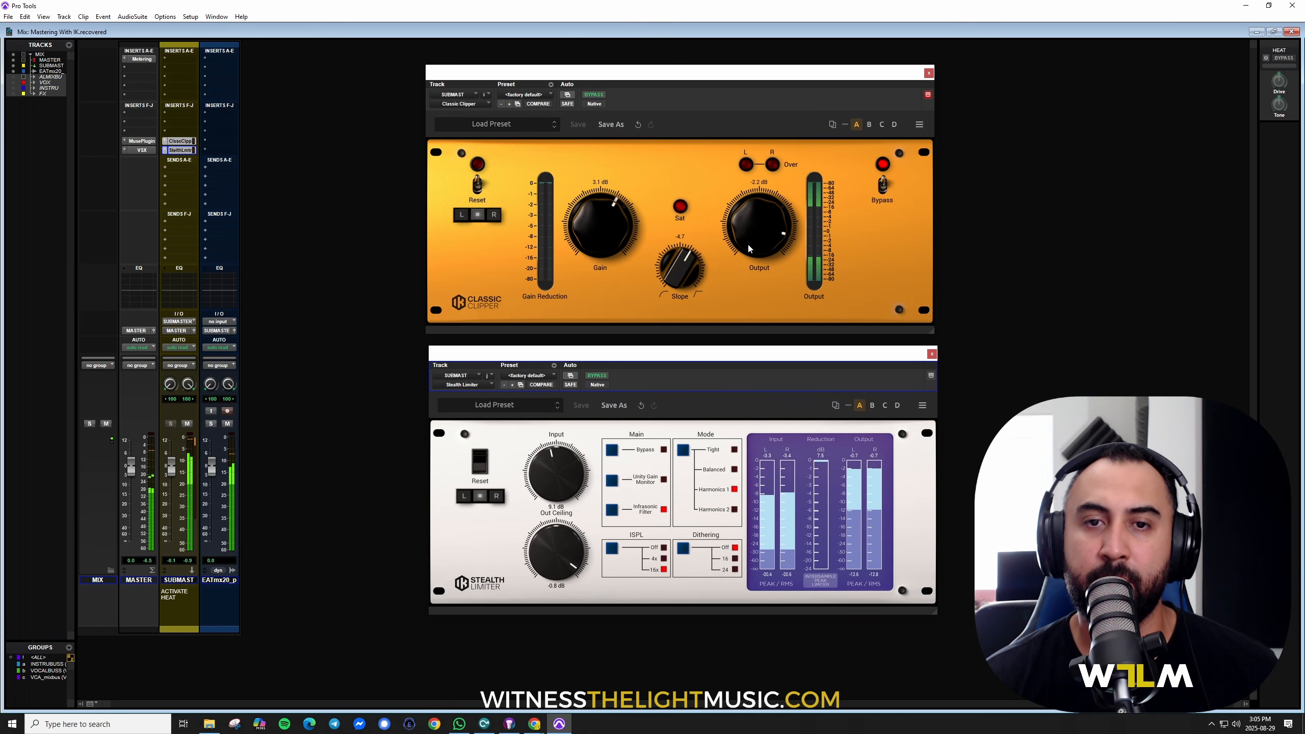
scroll(748, 249, "down", 2)
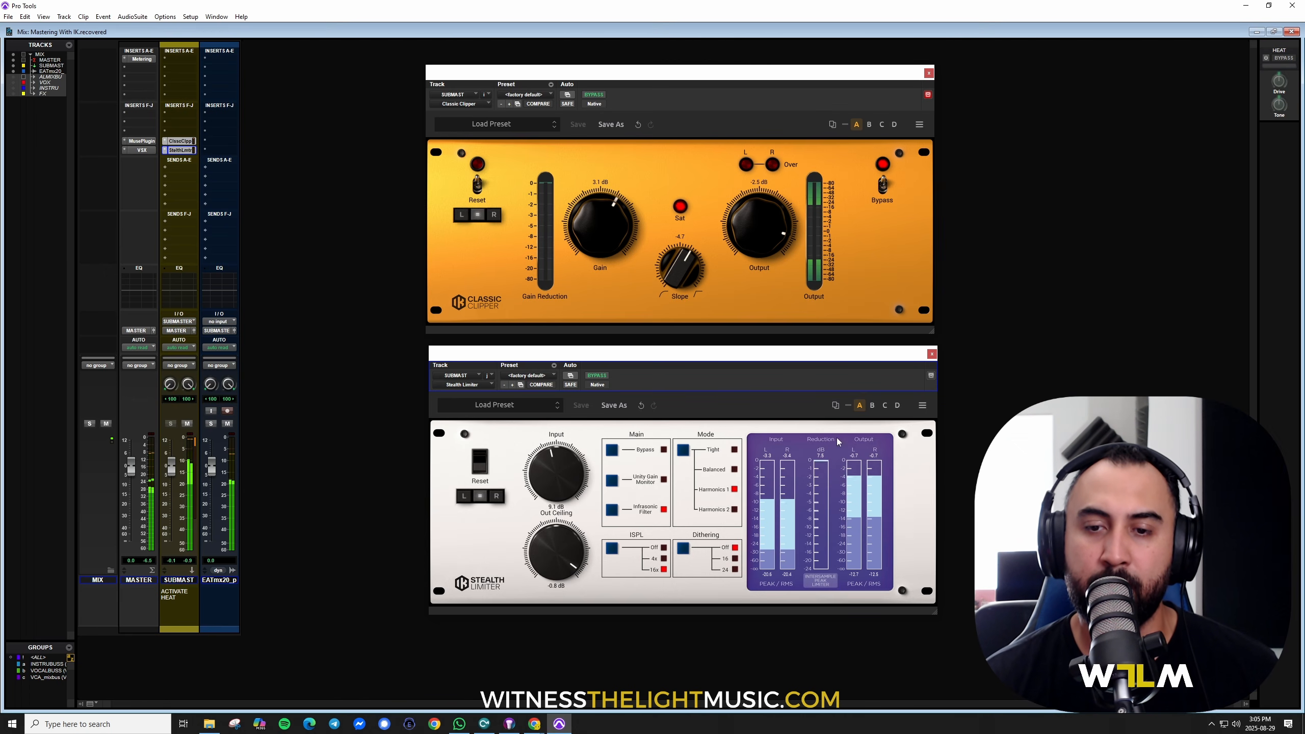
scroll(771, 252, "down", 8)
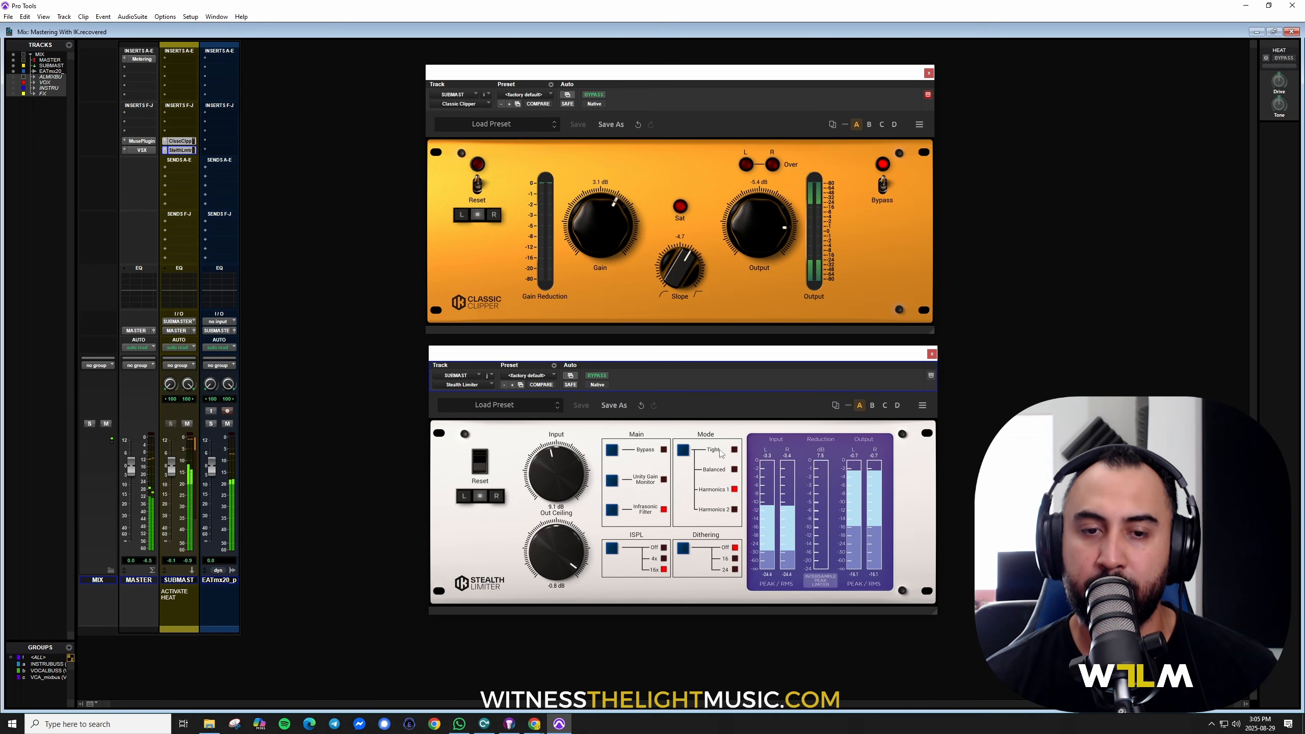
Compare the sound with the Stealth Limiter bypassed and active, and raise the Classic Clipper's output to -2.9 dB
left_click(612, 451)
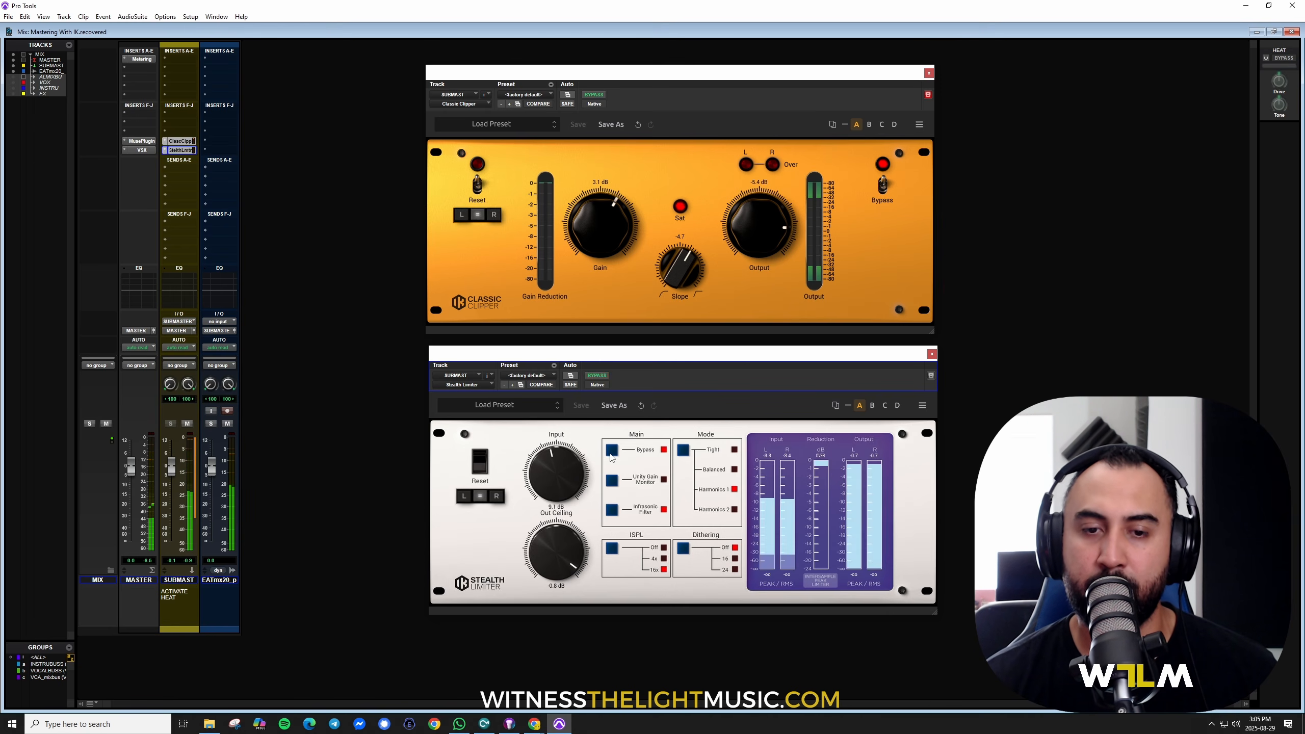
left_click(611, 451)
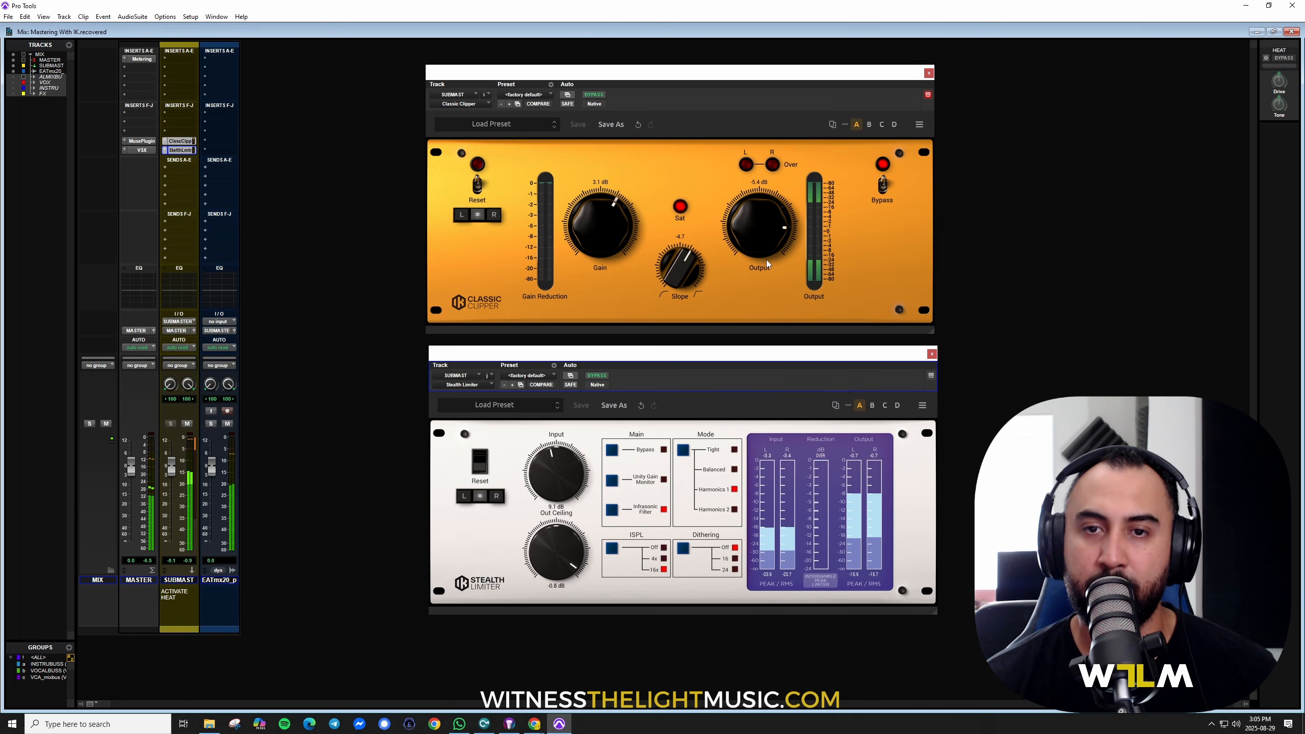
left_click_drag(767, 264, 758, 238)
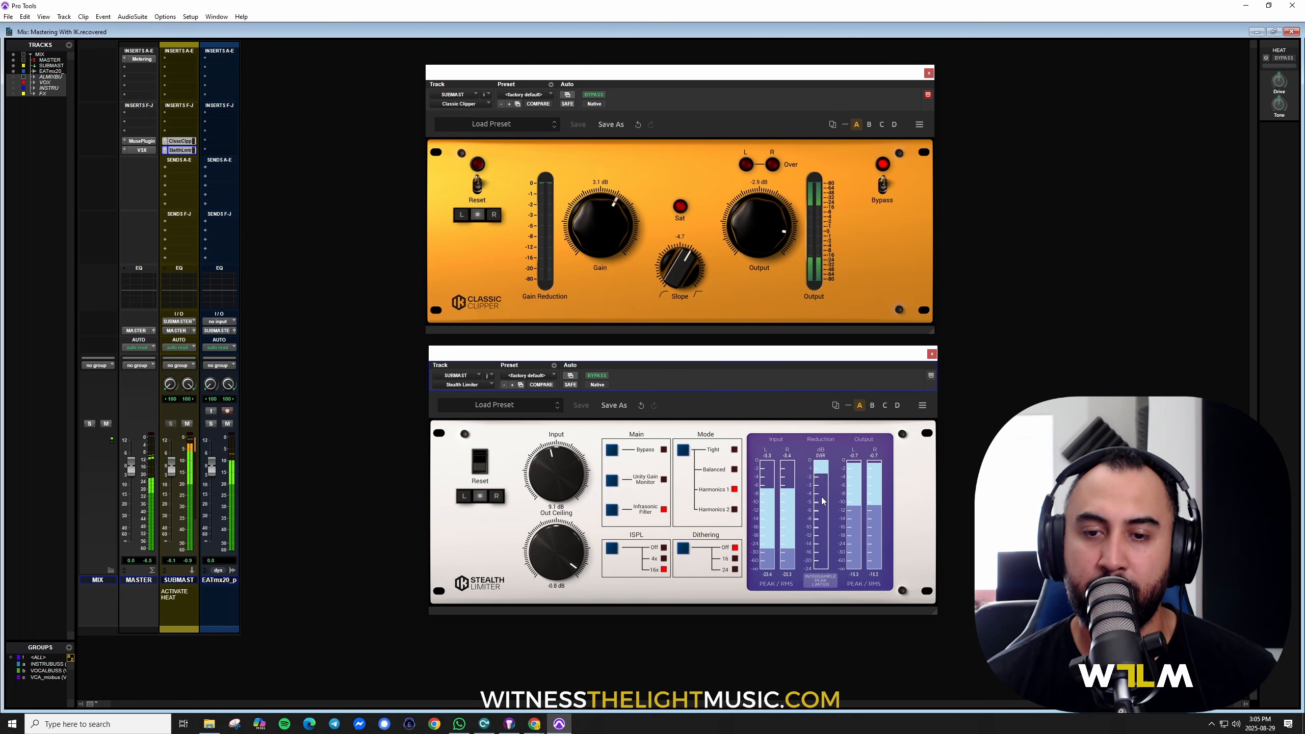
Raise the Classic Clipper's slope to -2.9, set its output to 0.0 dB and stop playback
left_click_drag(686, 281, 686, 245)
double_click(779, 232)
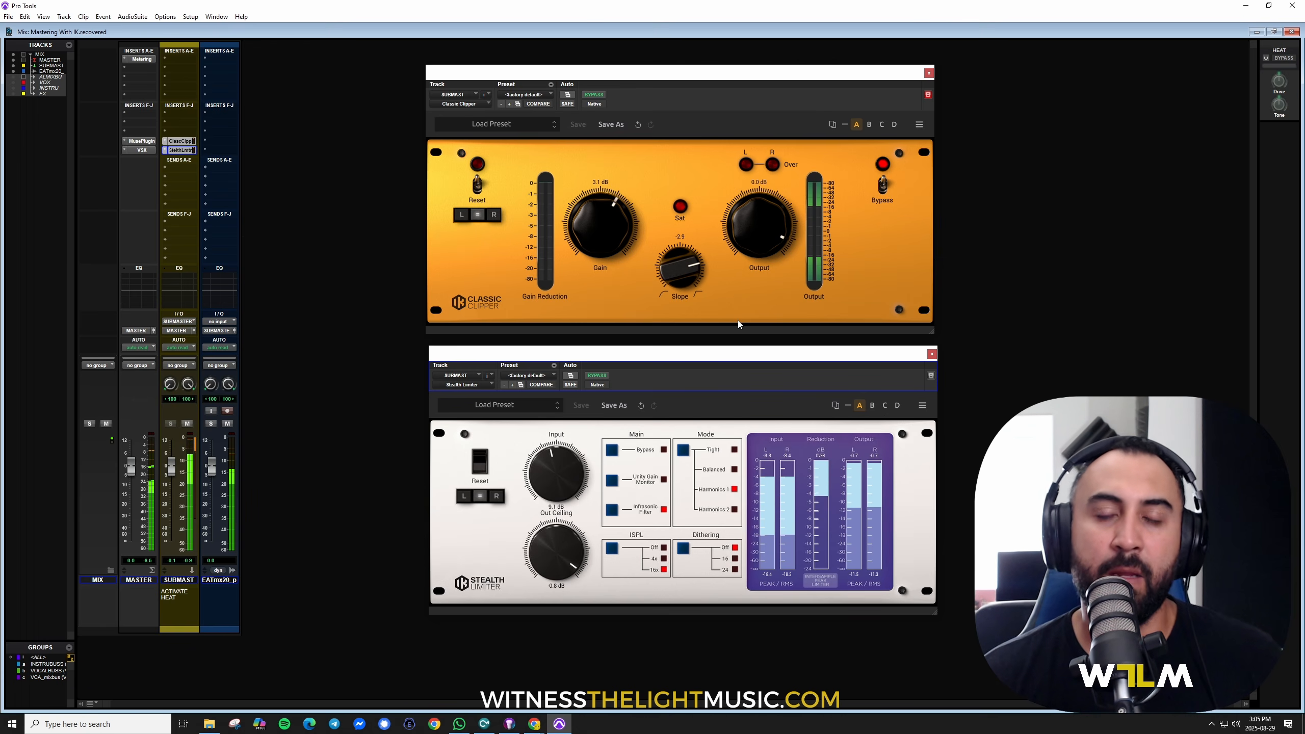
key("space")
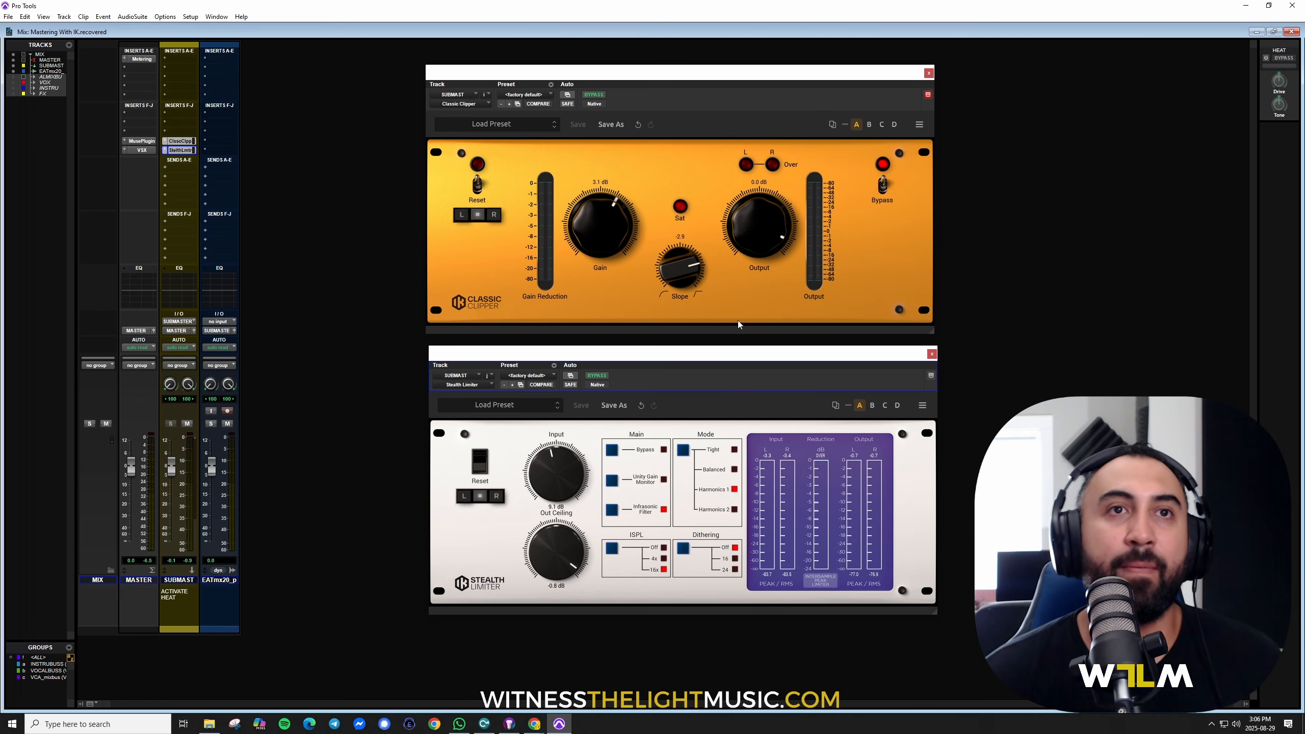
Insert the IK Multimedia One (stereo) multichannel plugin in the first insert slot of the EAT - mix2.0_pre track
left_click(219, 58)
mouse_move(247, 88)
mouse_move(366, 261)
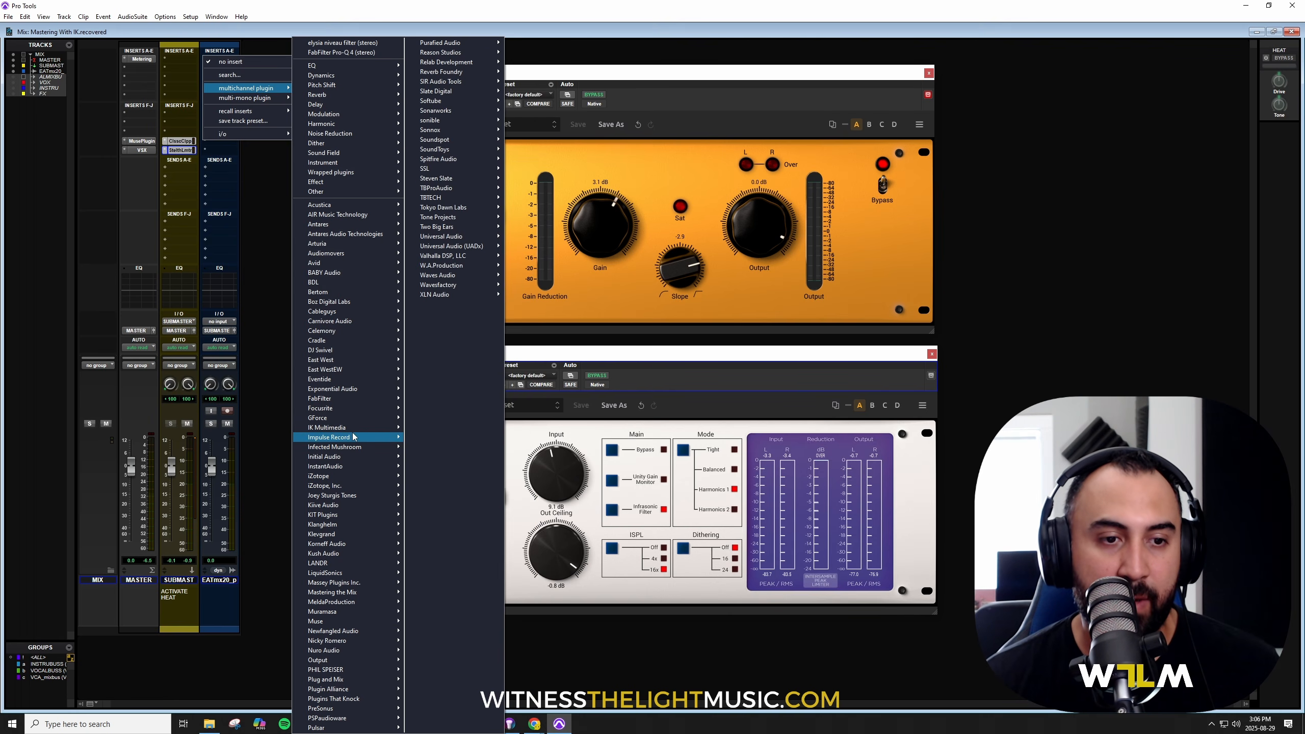
mouse_move(349, 428)
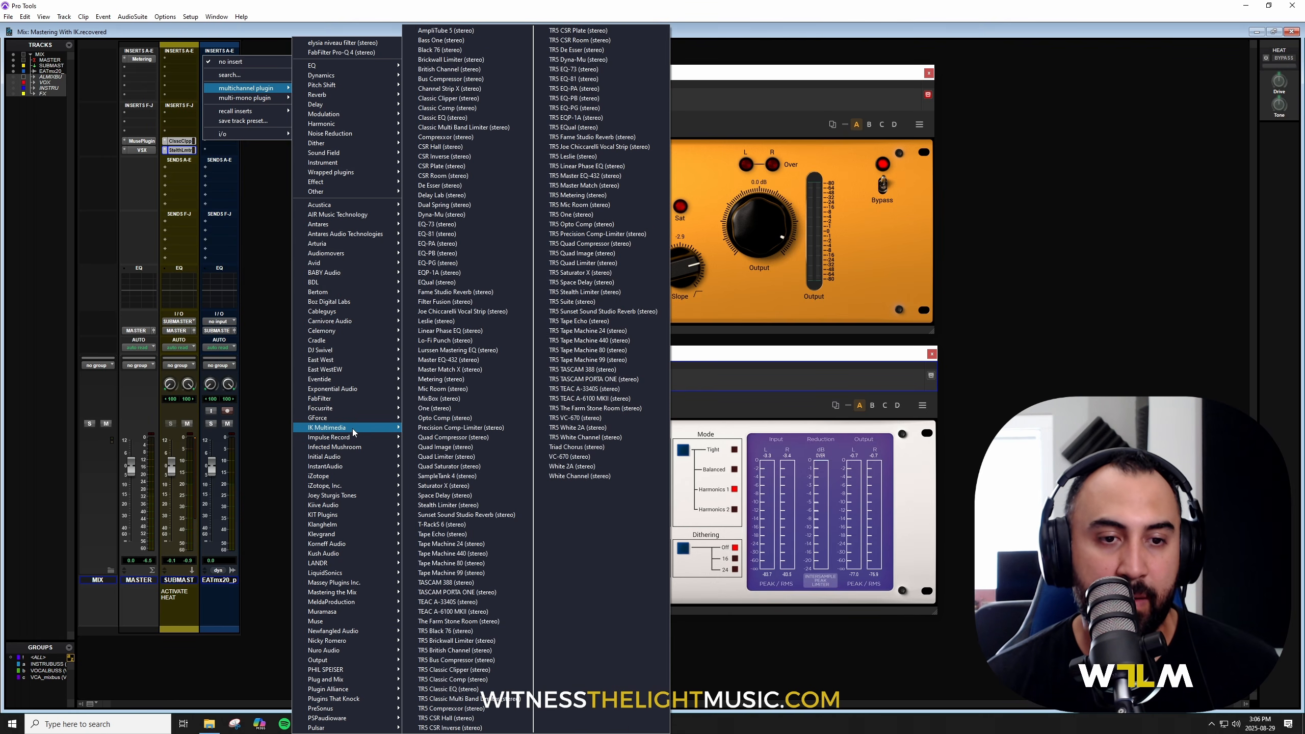
left_click(448, 409)
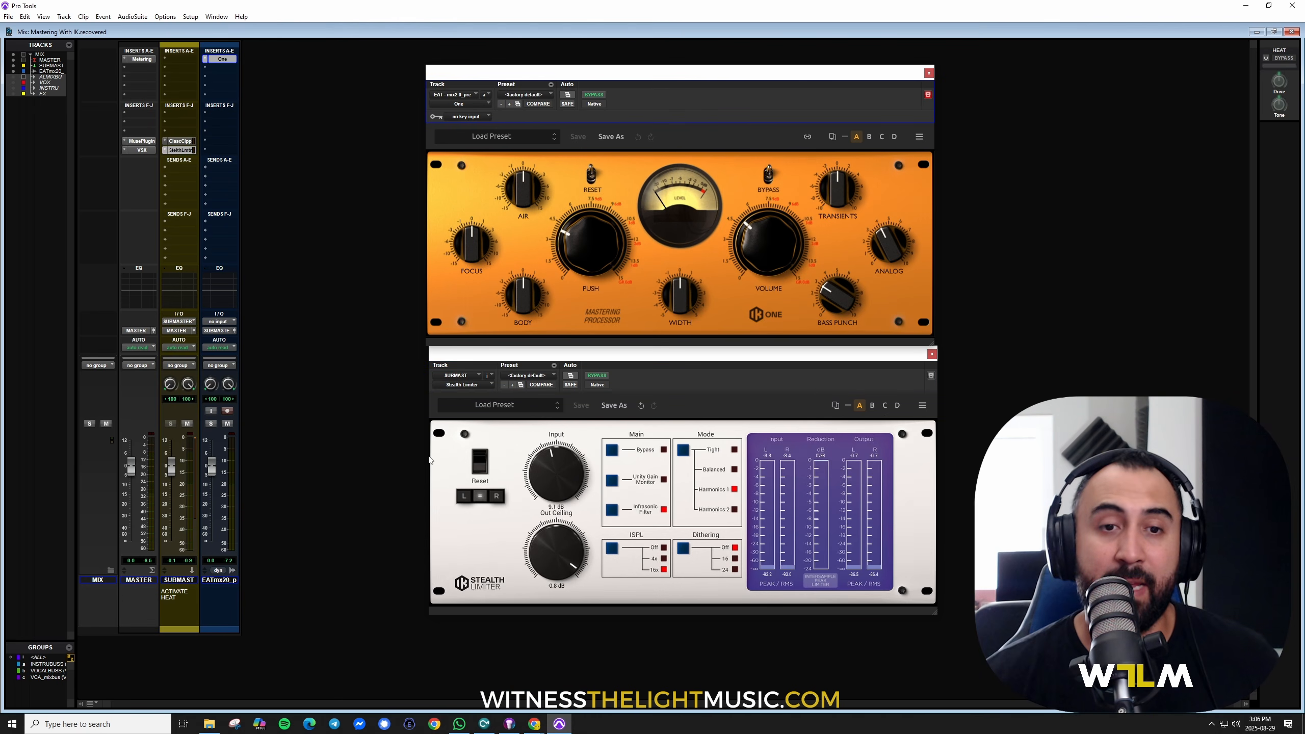
Make the Classic Clipper and Stealth Limiter inserts inactive on the submaster, keeping the One window in view
left_click(180, 141, "ctrl+super")
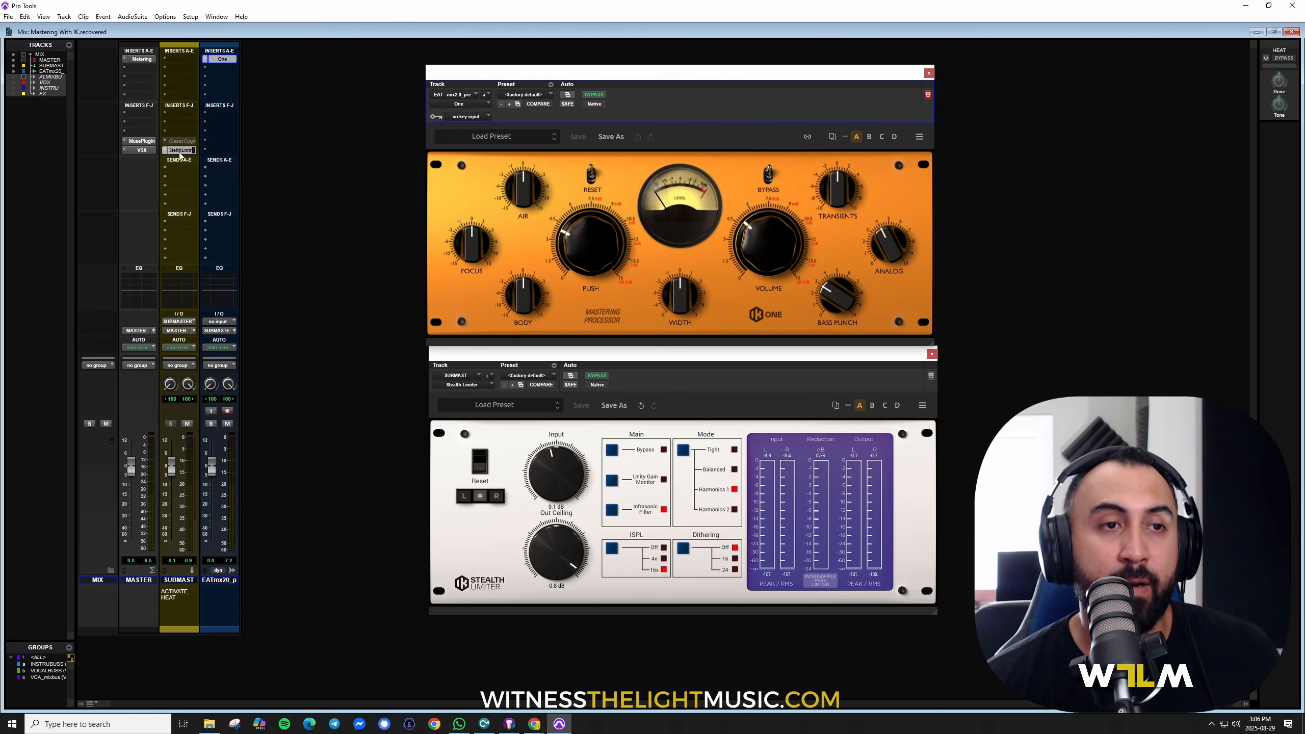
left_click(180, 150, "ctrl+super")
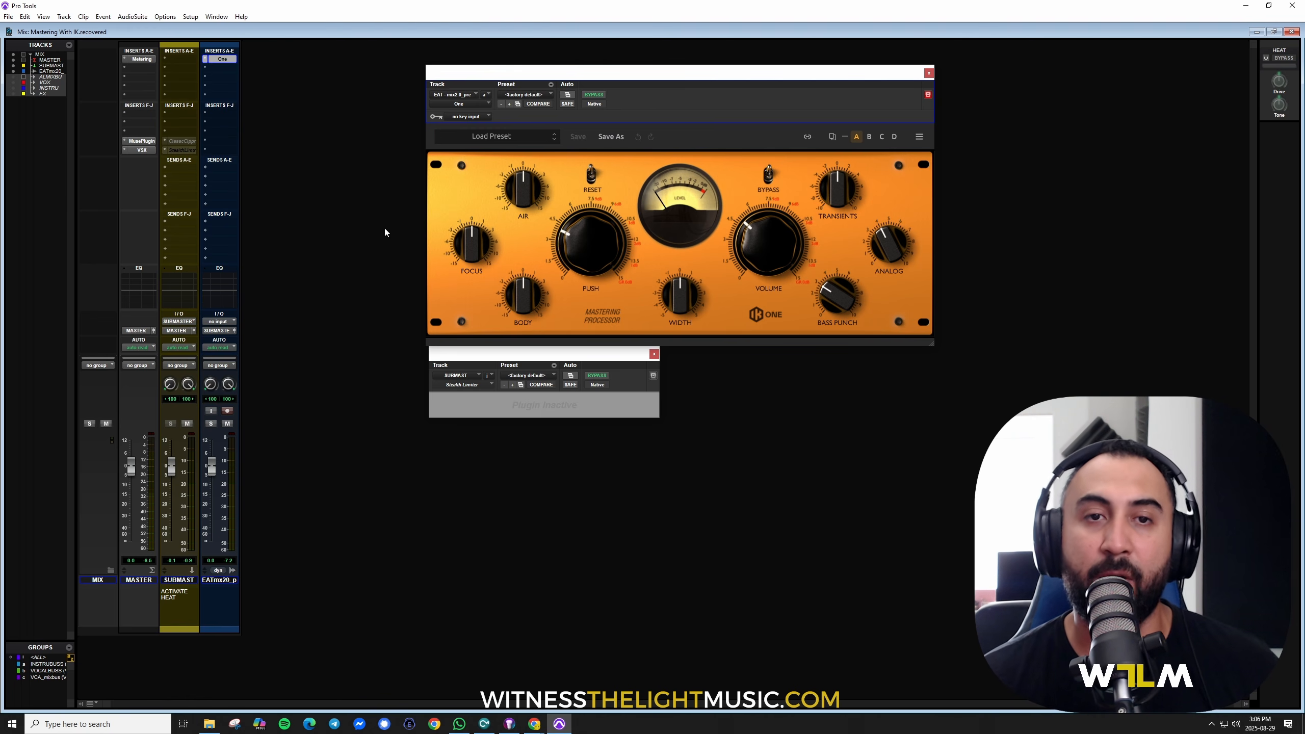
left_click_drag(727, 74, 727, 69)
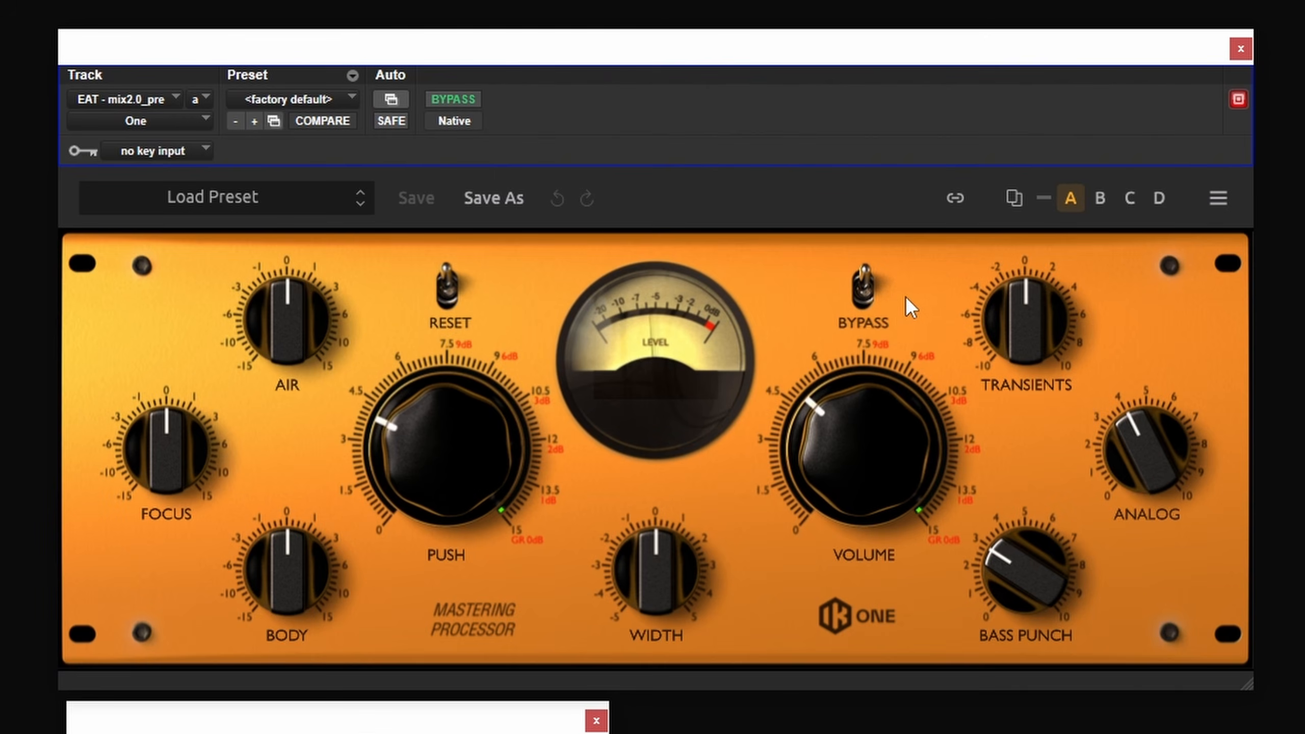
Switch One's bypass on and off again and look over its controls
left_click(860, 292)
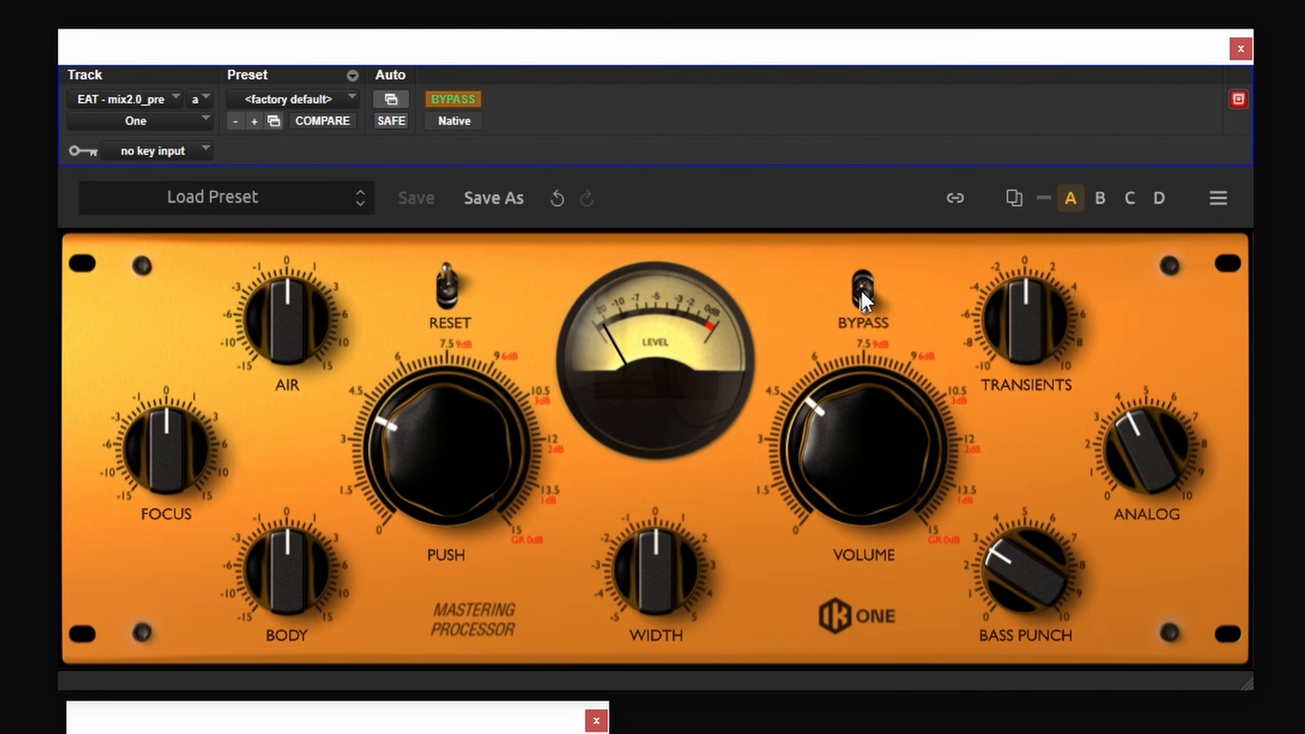
left_click(863, 303)
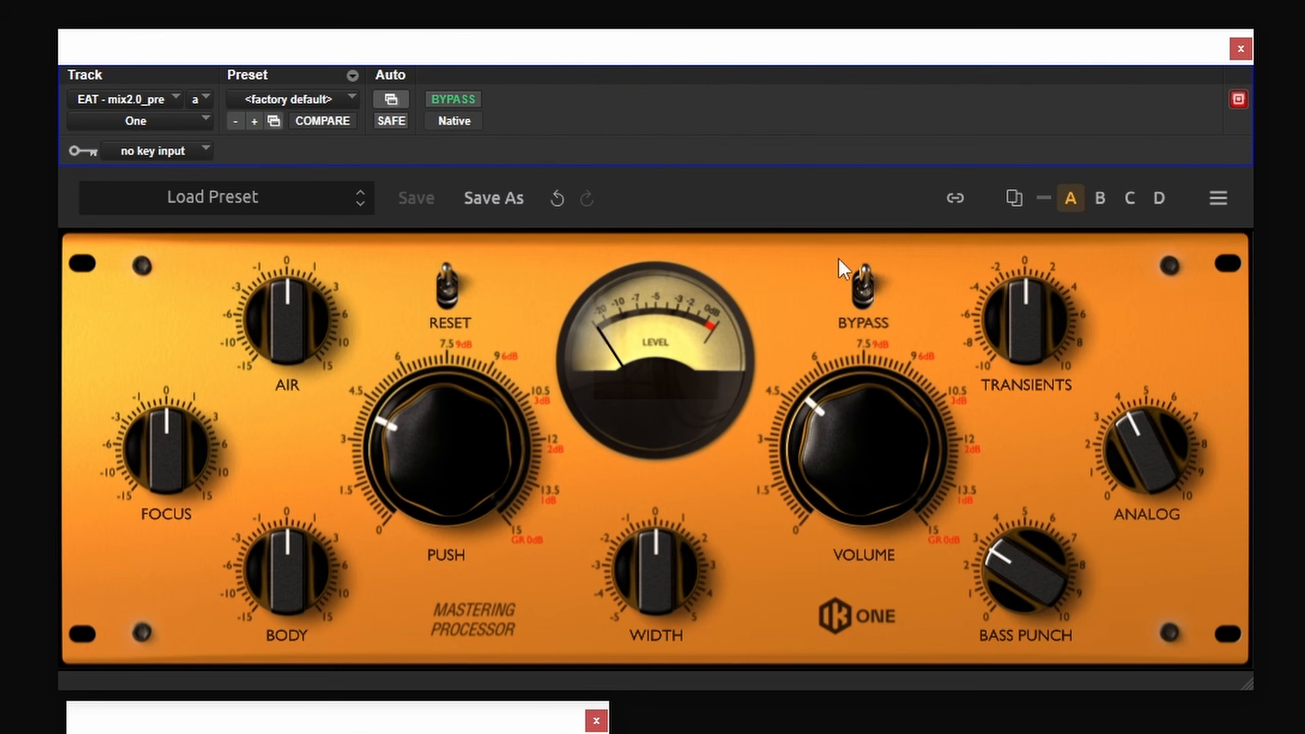
mouse_move(245, 316)
mouse_move(1136, 485)
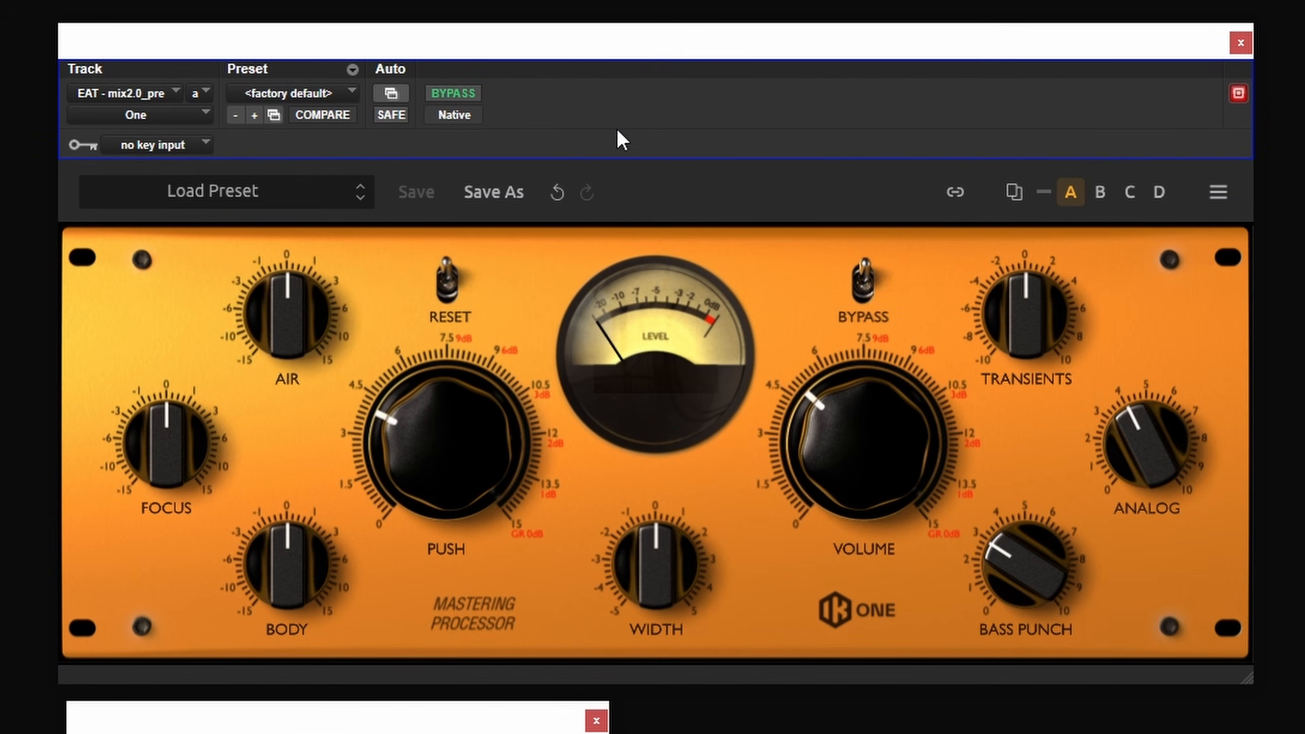
Audition One's Air control at its maximum of 15 and reset it to 0
scroll(276, 323, "up", 7)
left_click_drag(276, 322, 308, 264)
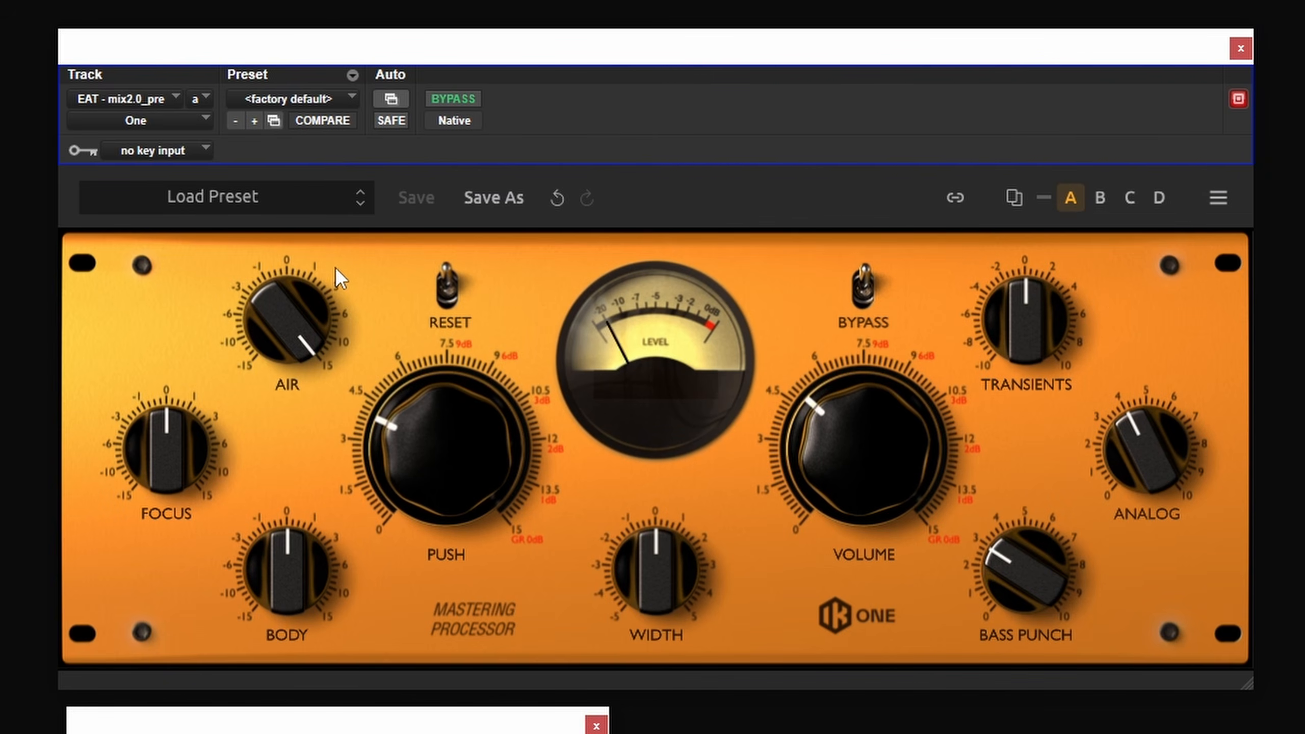
double_click(308, 331)
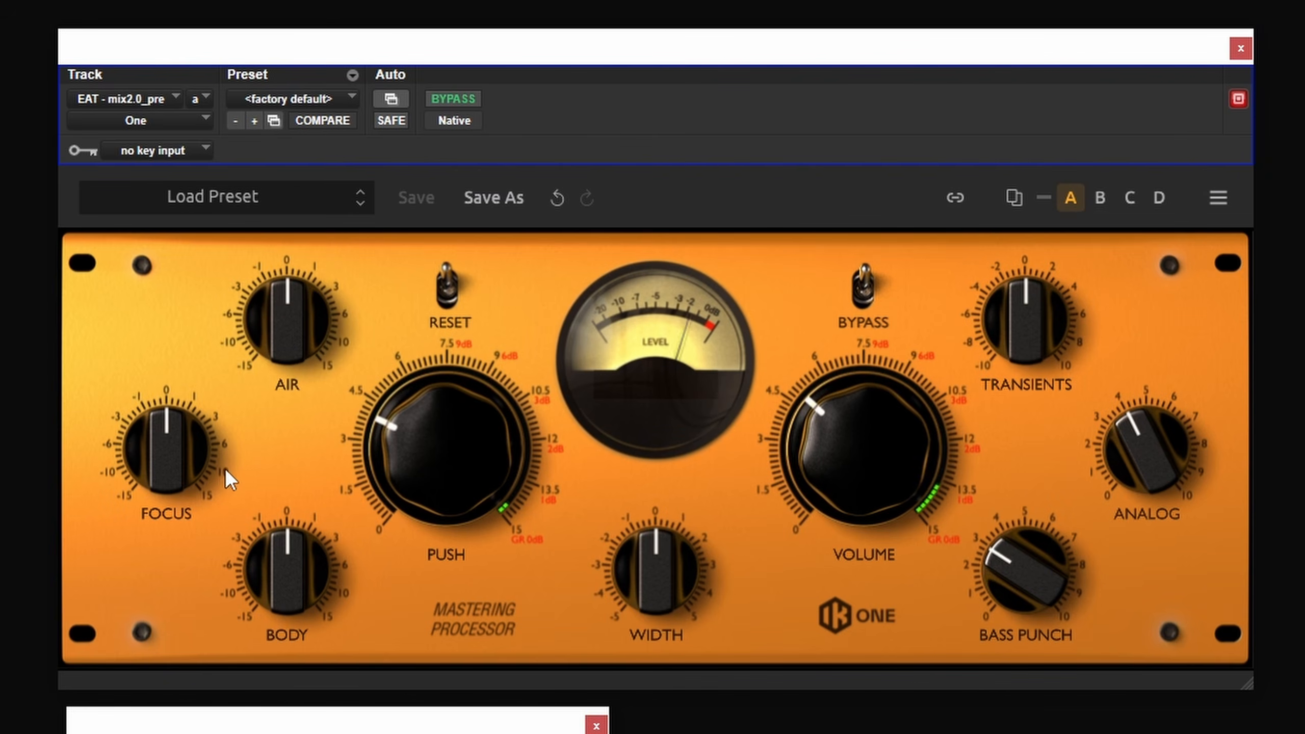
Audition One's Focus control at 15.0, turn it down, and dismiss the audio processing error
mouse_move(175, 450)
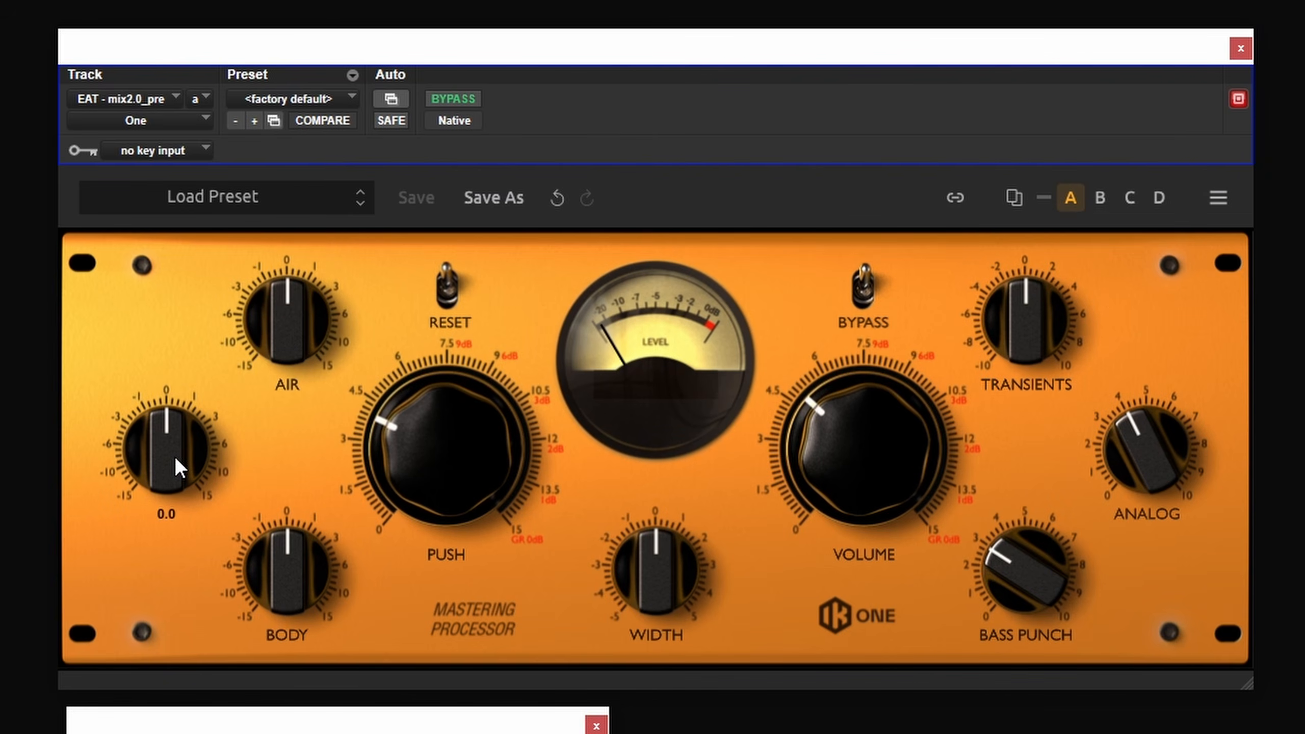
left_click_drag(175, 456, 163, 241)
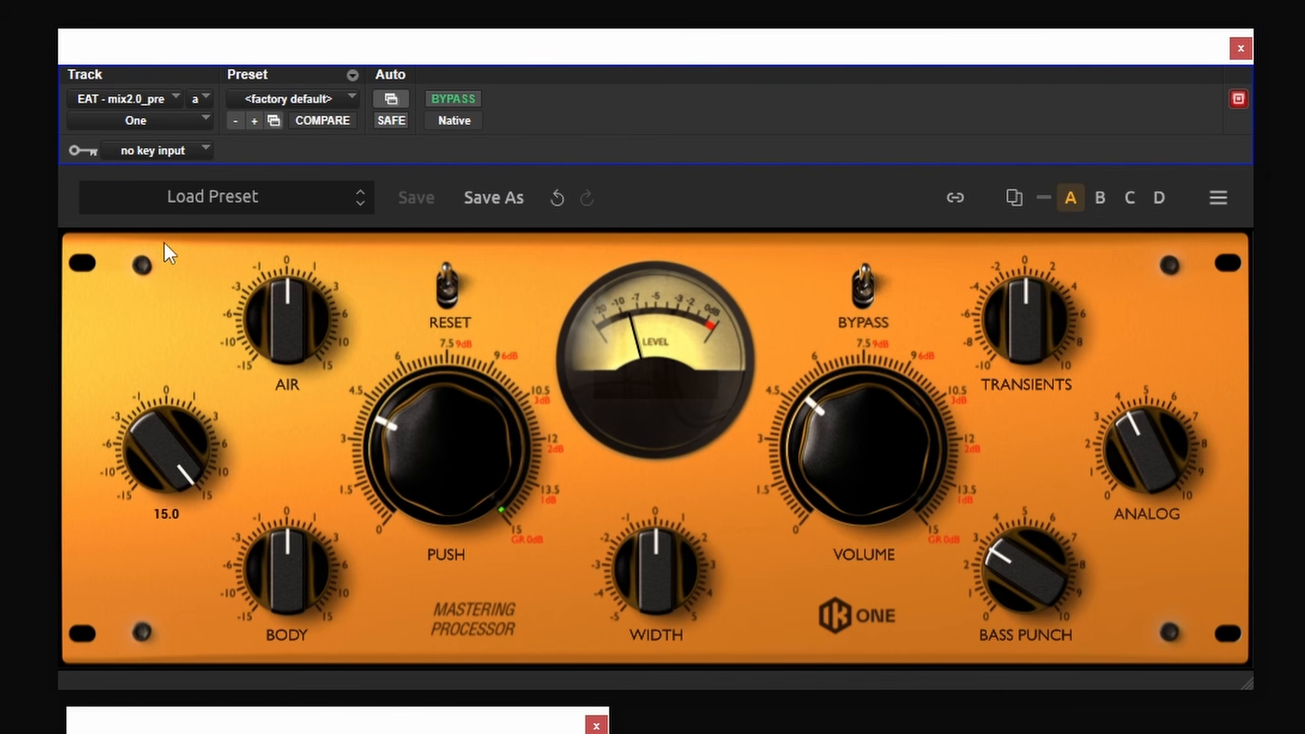
left_click_drag(180, 429, 167, 510)
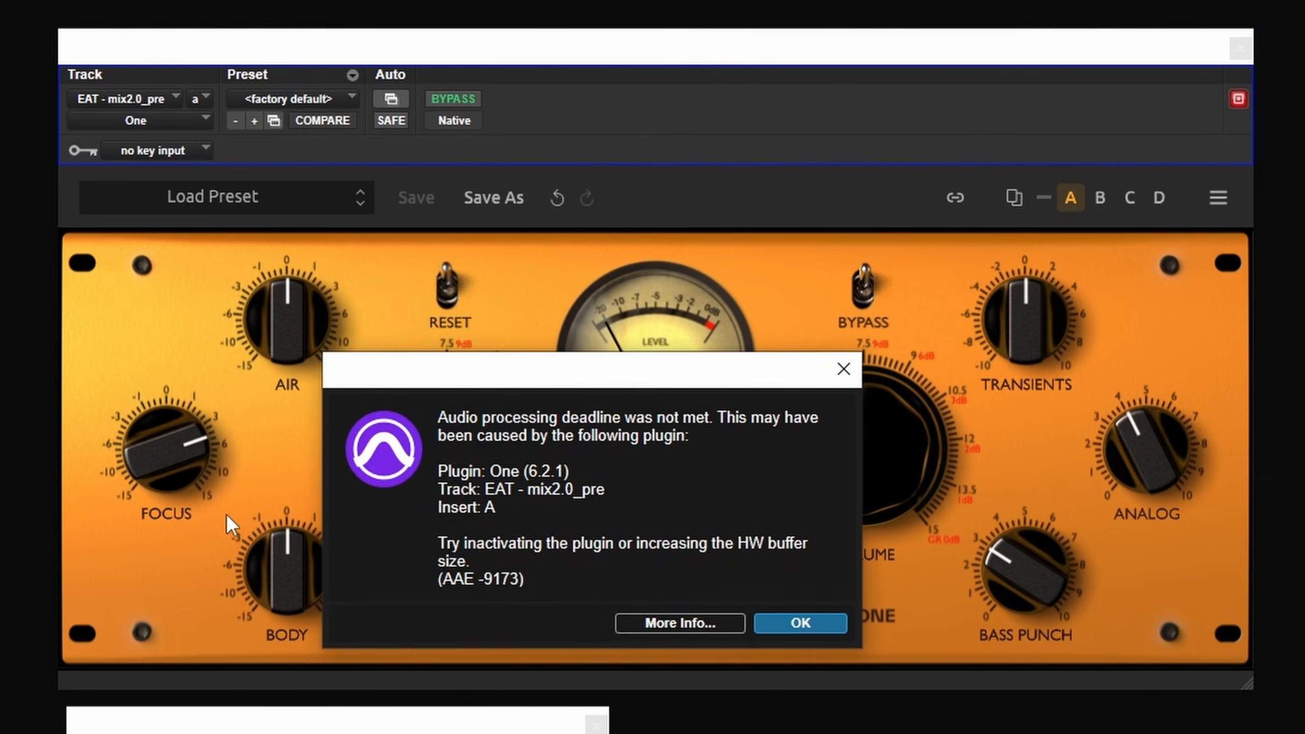
left_click(818, 625)
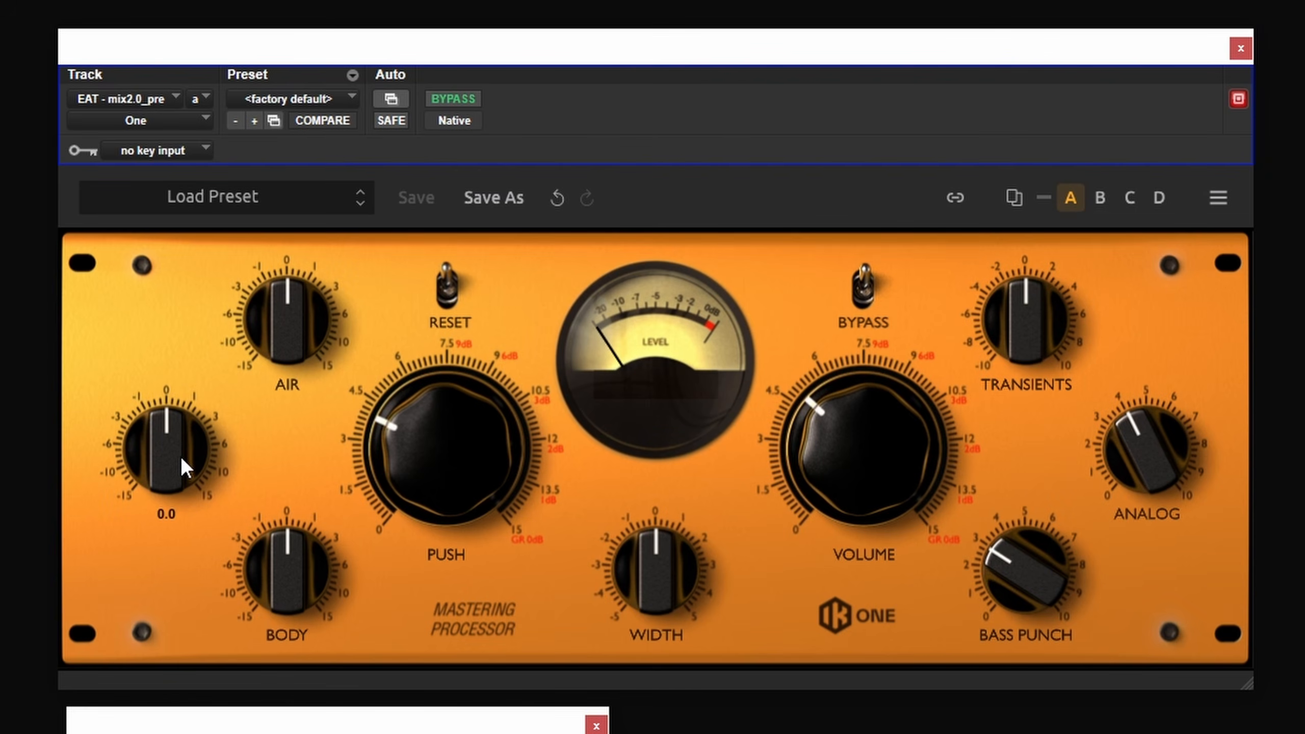
Try One's Focus control at 5.0 and 1.8, and reset it to 0
left_click_drag(187, 459, 180, 365)
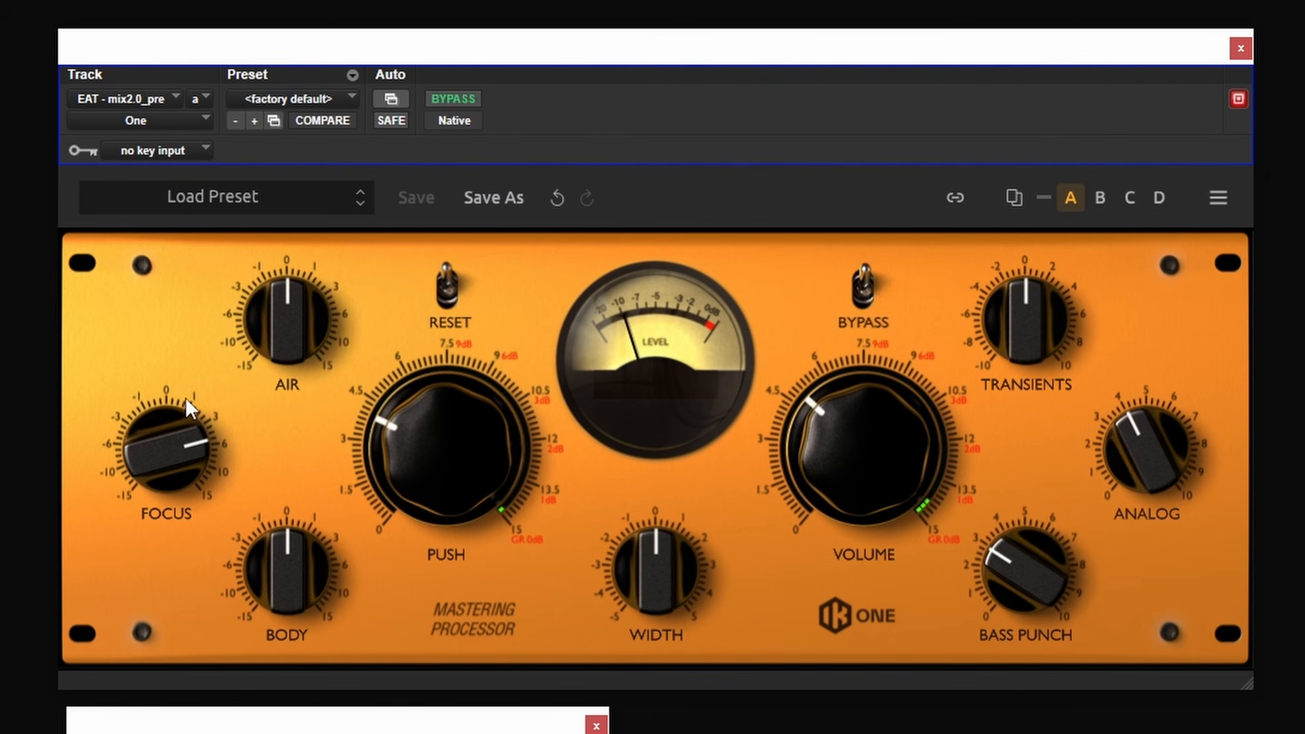
mouse_move(173, 434)
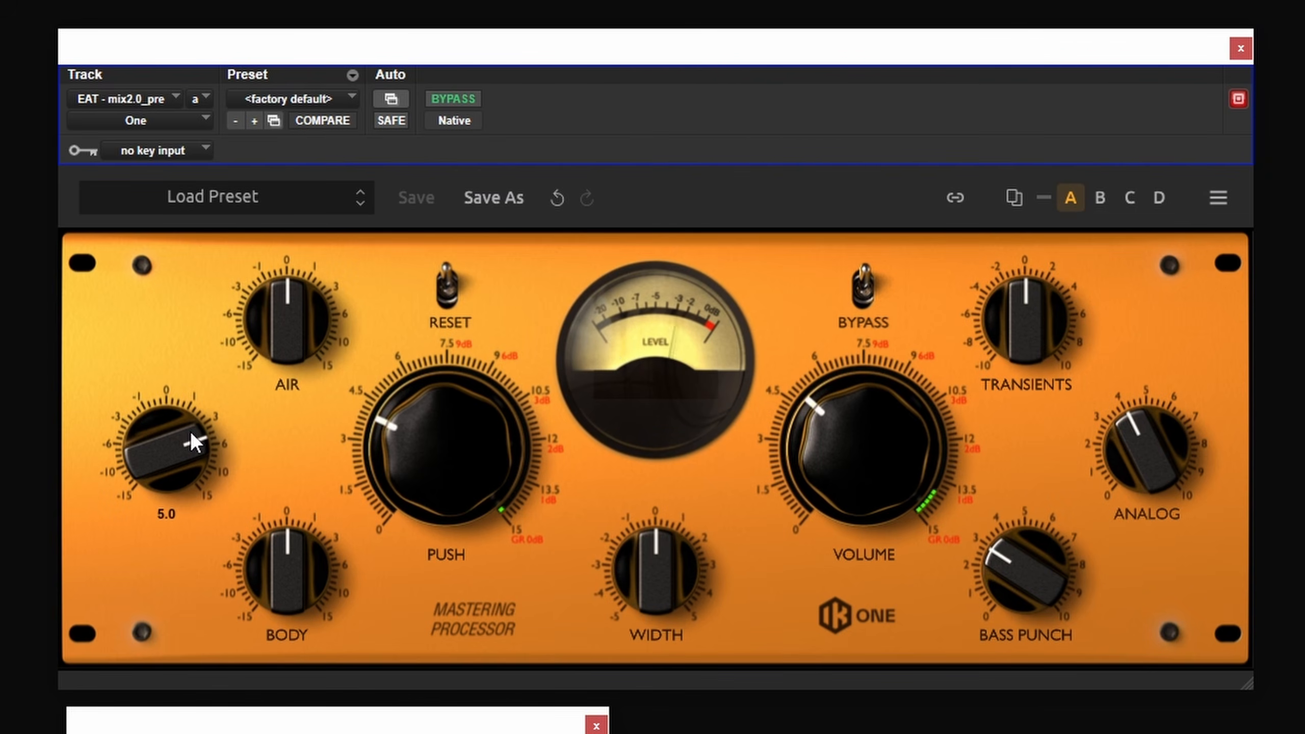
left_click_drag(190, 431, 196, 477)
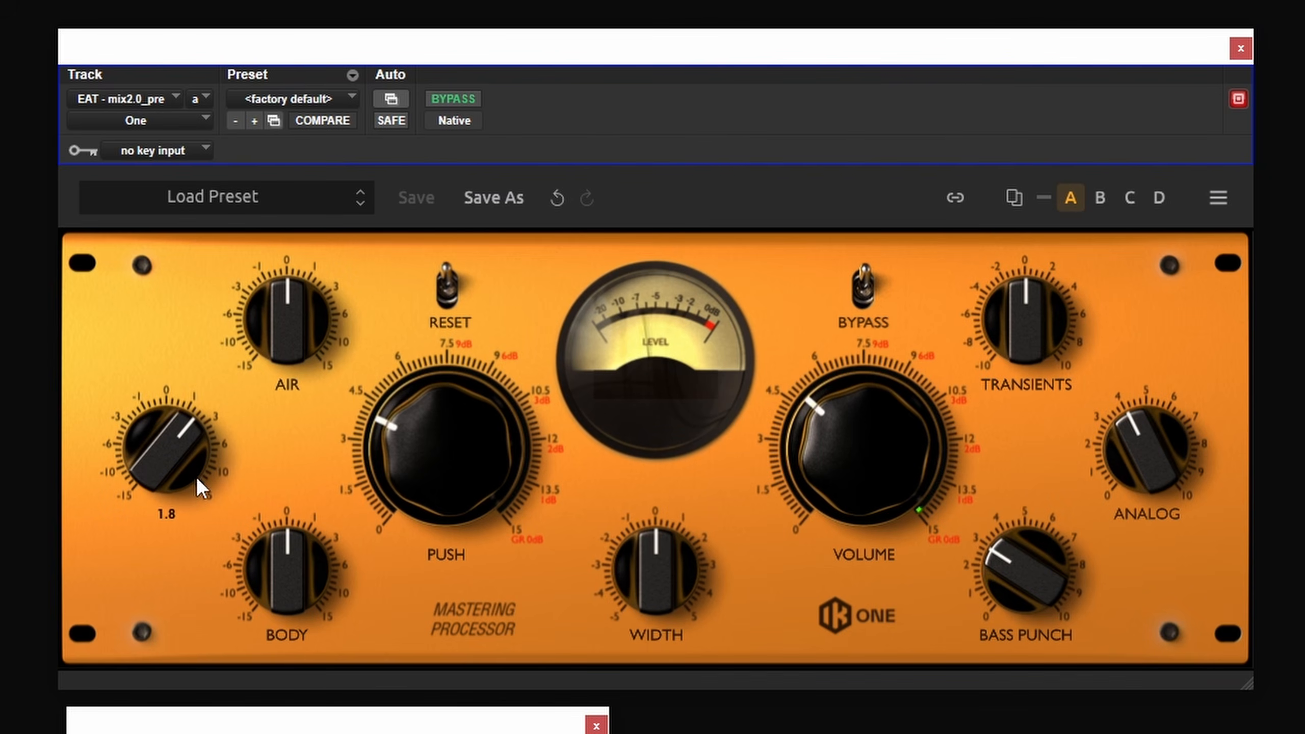
left_click(177, 430, "alt")
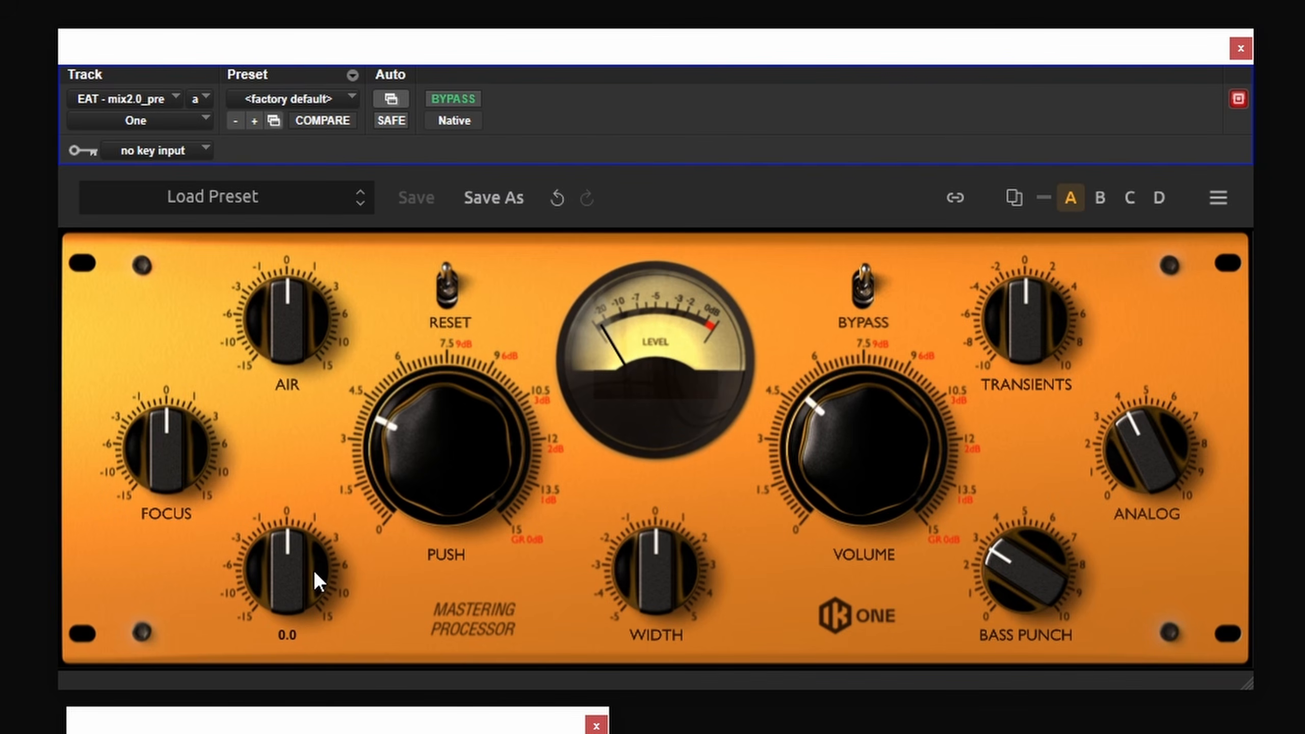
Audition small boosts on One's Body control, dismissing the audio processing error, and reset it to 0
mouse_move(291, 584)
left_mouse_down()
mouse_move(296, 407)
mouse_move(320, 582)
mouse_move(294, 480)
mouse_move(304, 560)
left_mouse_up()
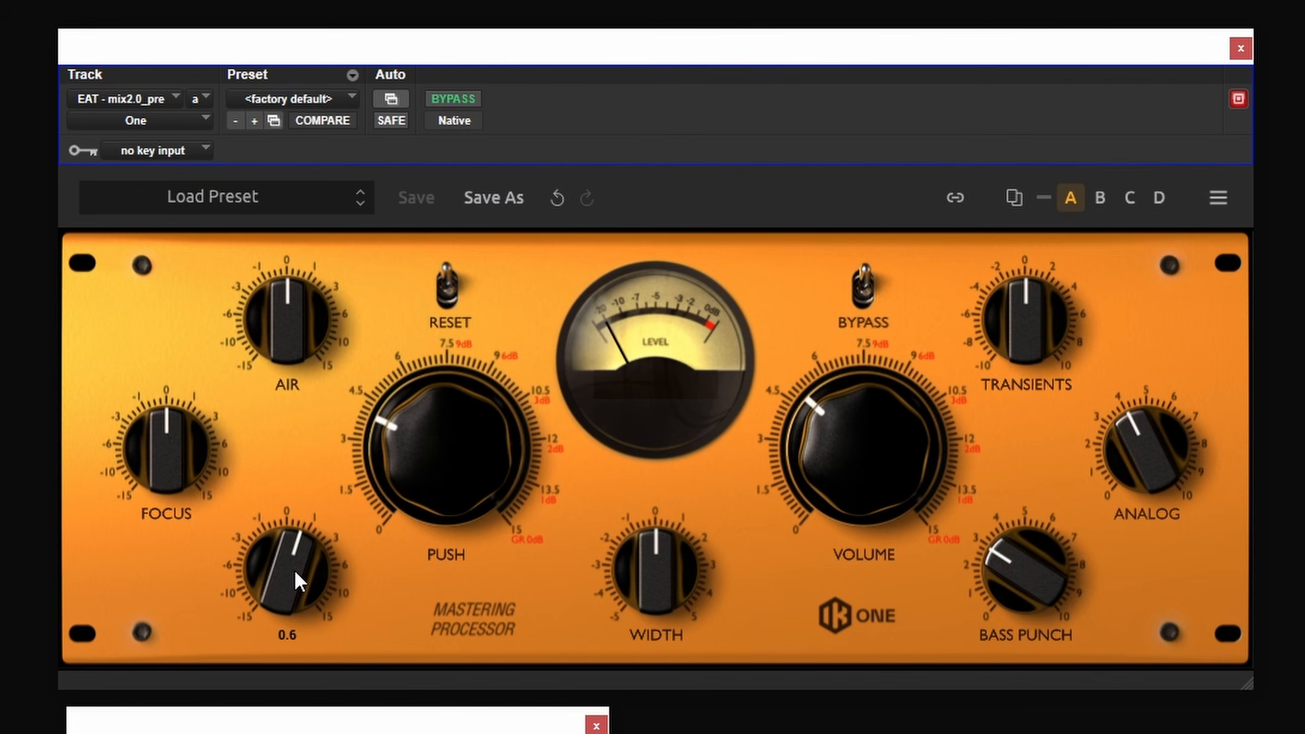
left_click_drag(299, 611, 412, 558)
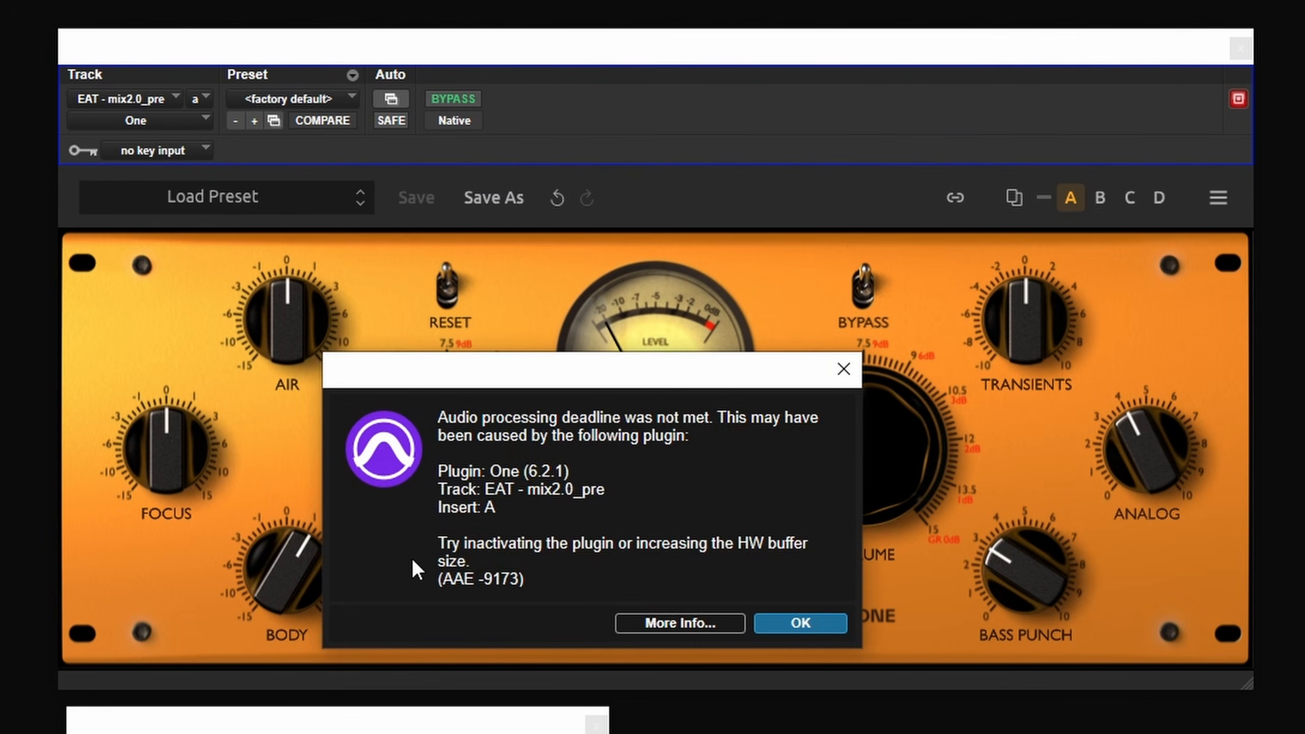
left_click(792, 623)
mouse_move(329, 593)
left_mouse_down()
mouse_move(281, 559)
mouse_move(302, 573)
mouse_move(300, 538)
mouse_move(314, 611)
mouse_move(308, 588)
left_mouse_up()
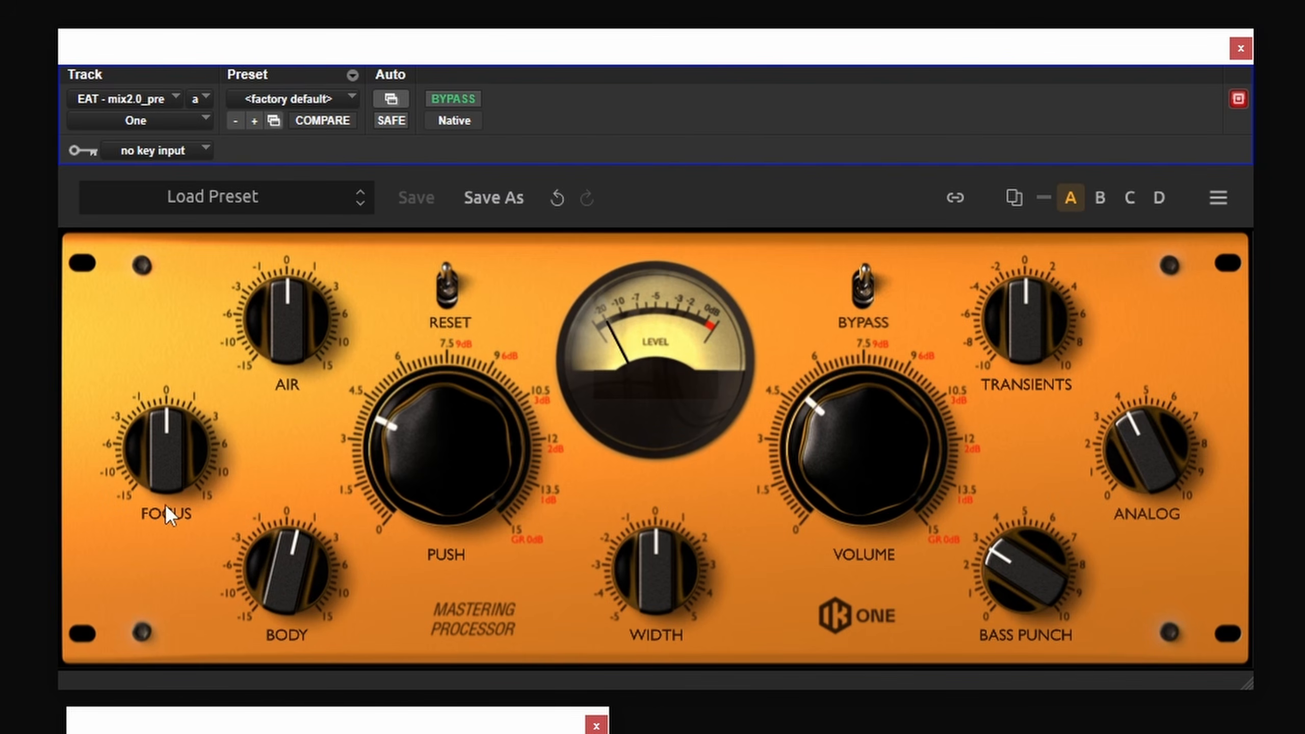
left_click(283, 577, "alt")
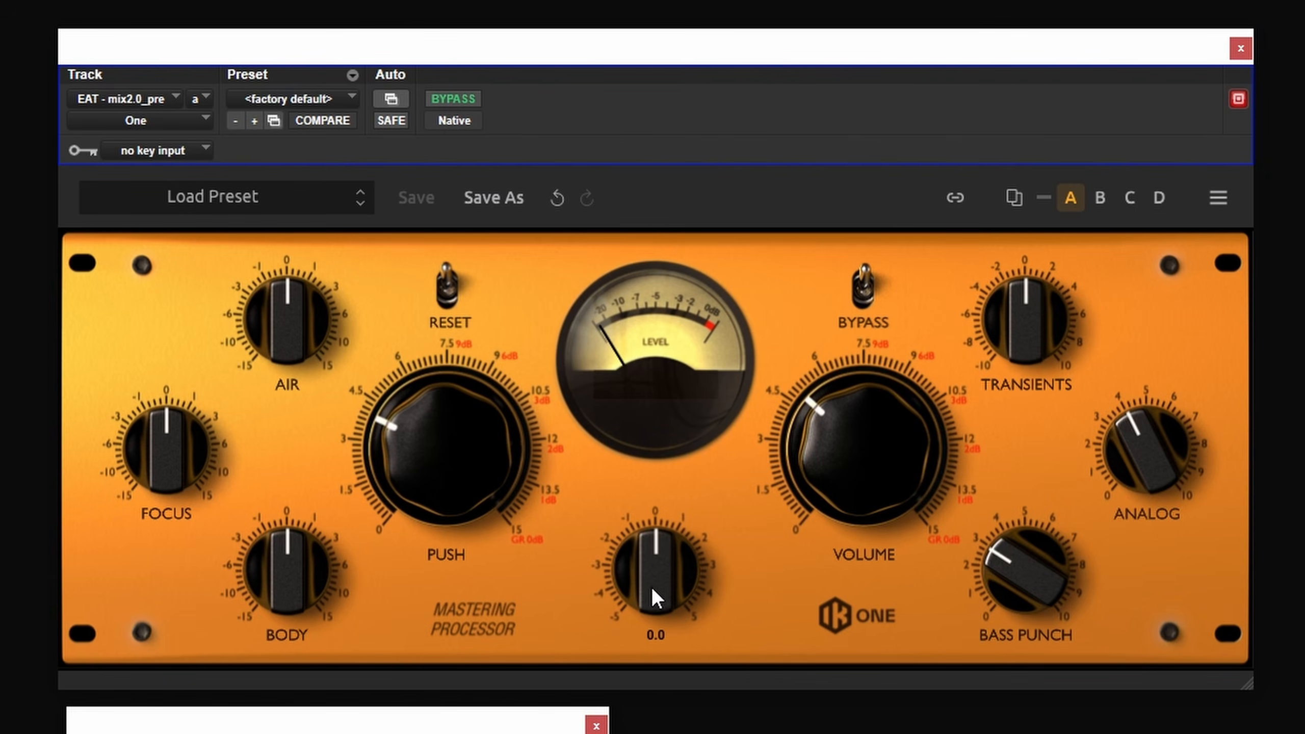
Audition One's Width control at 5.0 and settle on about 2
left_click_drag(654, 590, 658, 402)
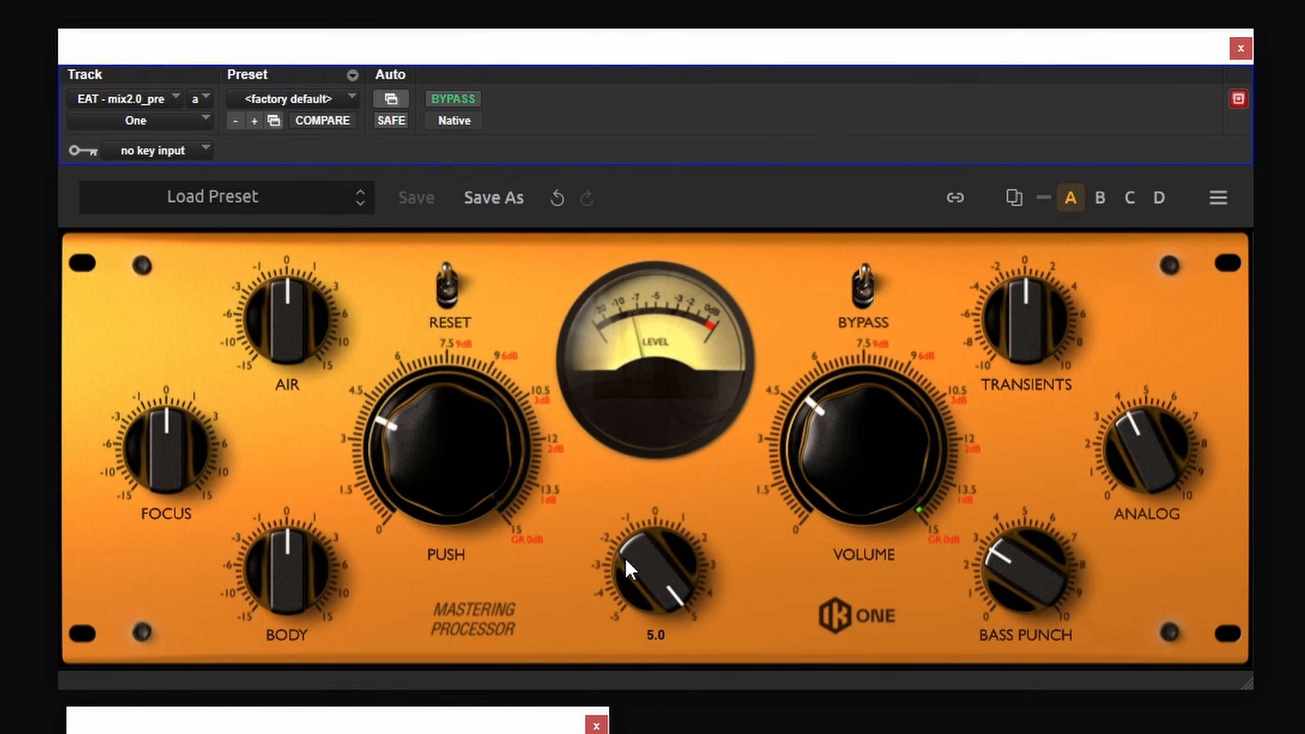
left_click_drag(666, 545, 636, 567)
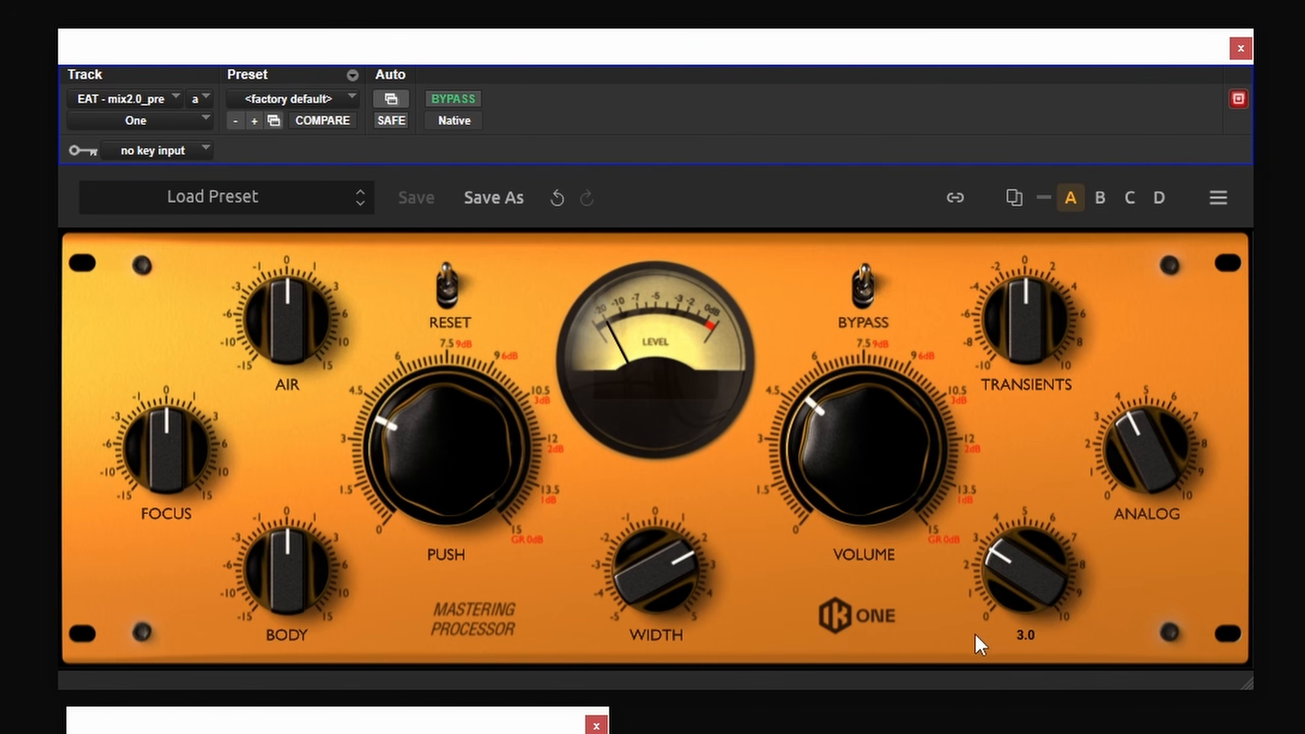
Audition One's Bass Punch control at 10.0, and settle on a value between 3 and 4
mouse_move(1040, 566)
left_click_drag(1043, 567, 1012, 431)
left_click_drag(1064, 548, 959, 251)
mouse_move(1044, 558)
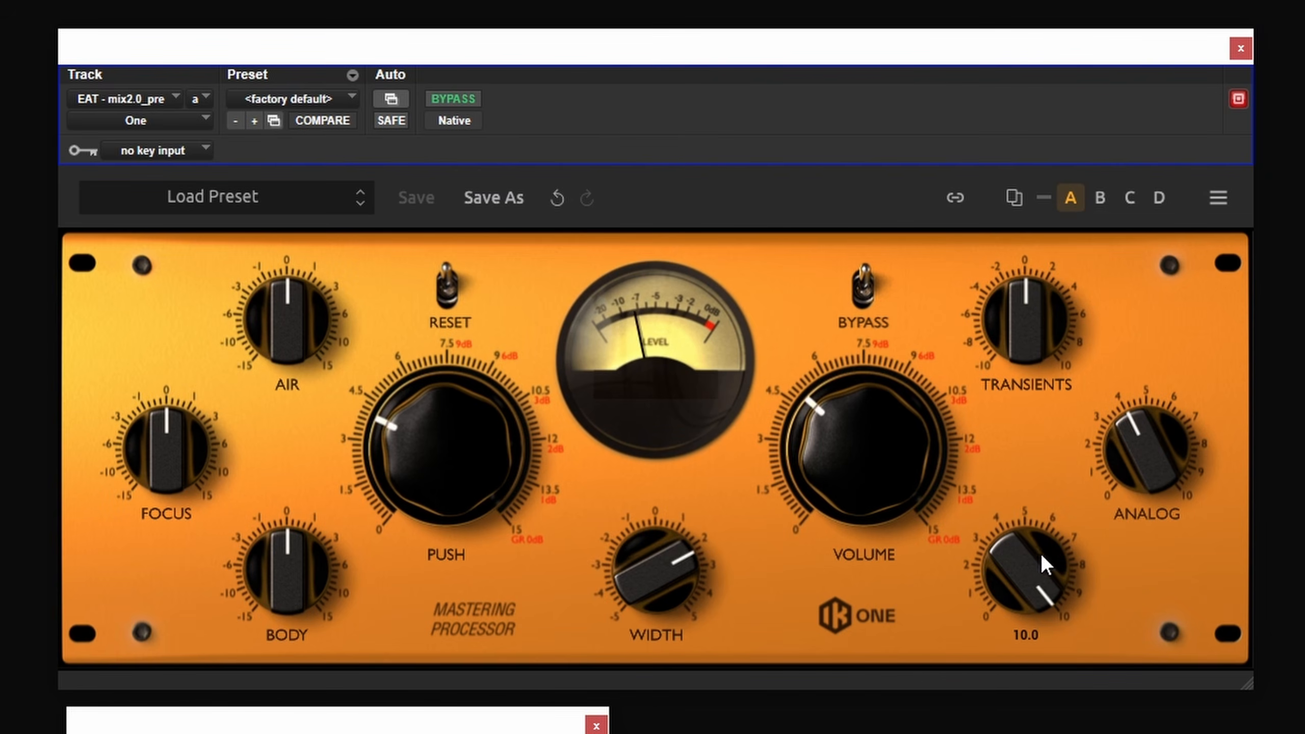
left_click_drag(1023, 538, 1031, 733)
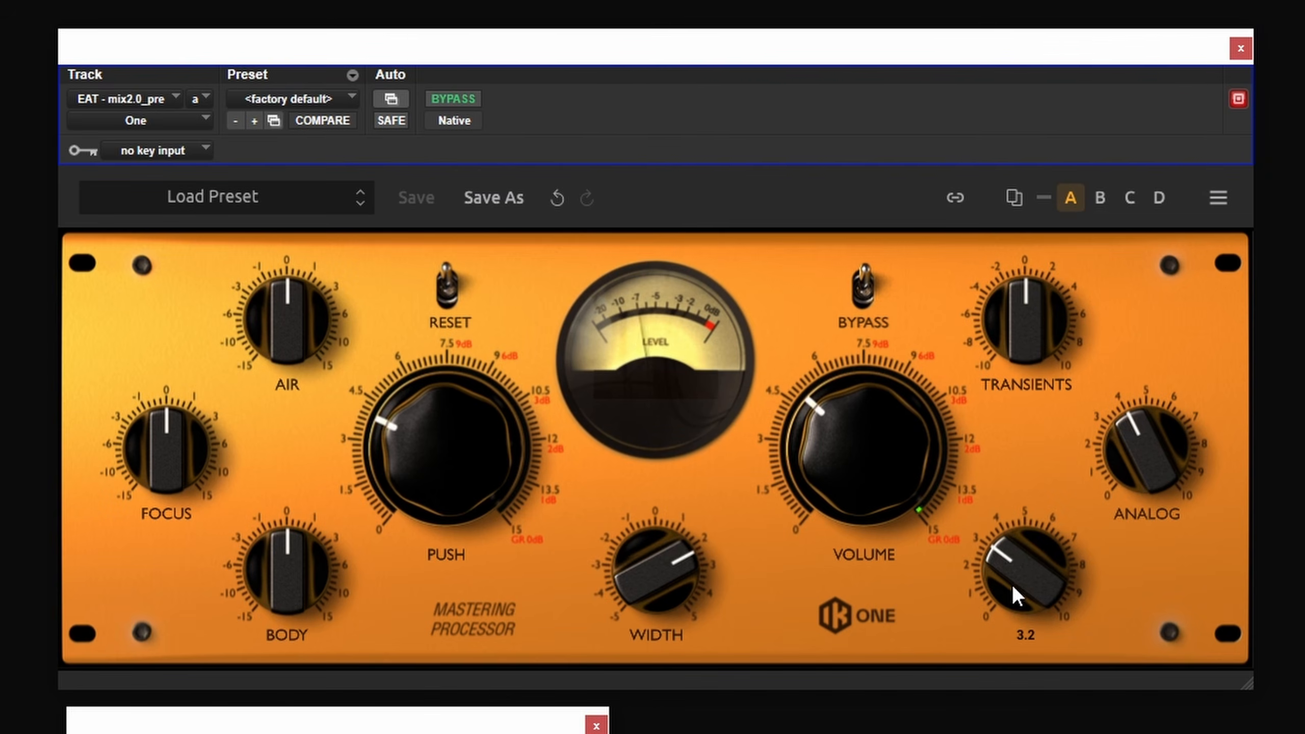
left_click_drag(1019, 574, 1020, 561)
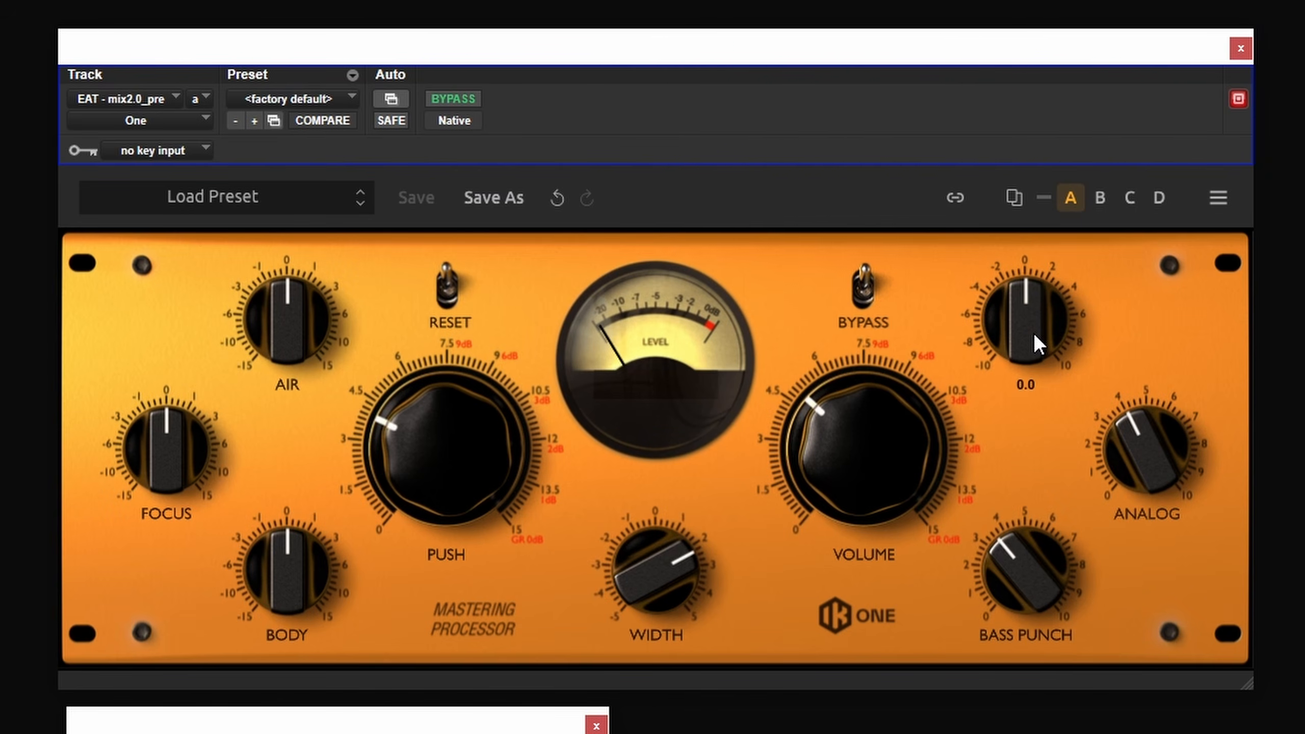
Audition One's Transients control at 5.6 and 5.9, and reset it to 0
left_click_drag(1034, 340, 1049, 318)
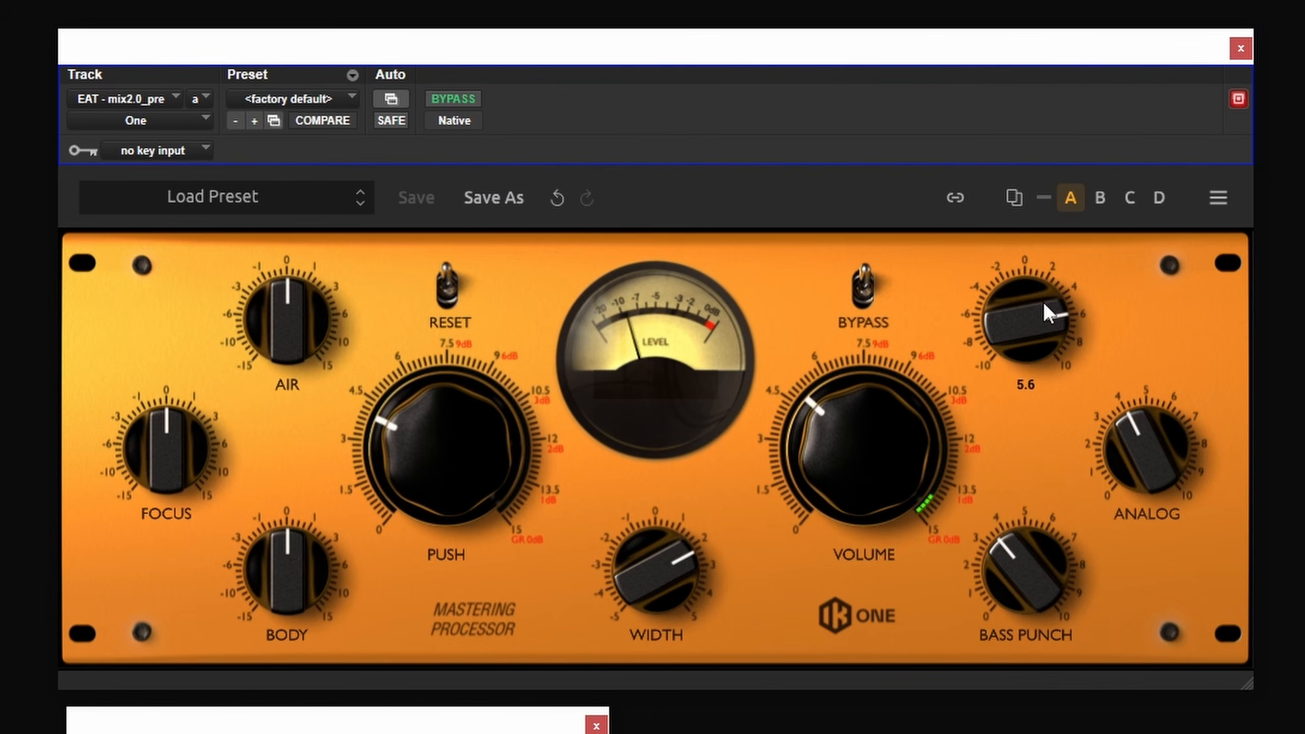
mouse_move(1034, 282)
left_mouse_down()
mouse_move(1040, 392)
mouse_move(1023, 295)
left_mouse_up()
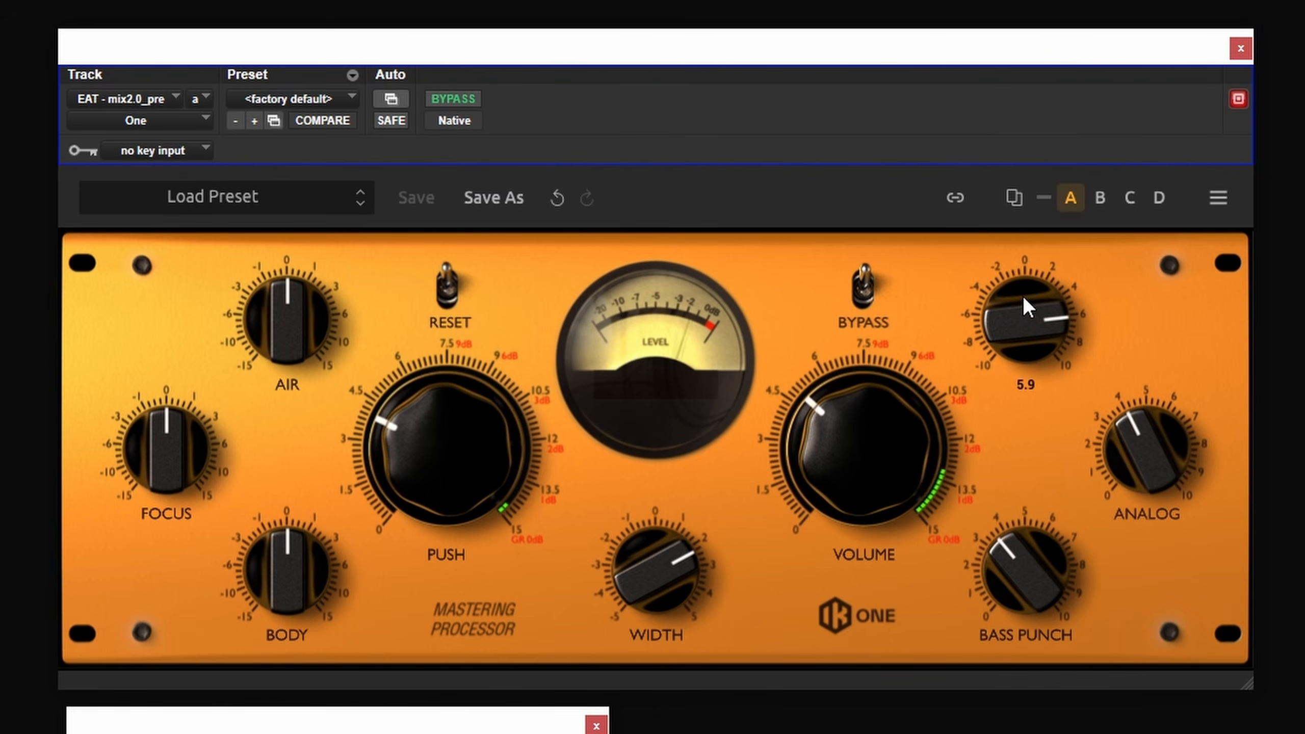
double_click(1035, 329)
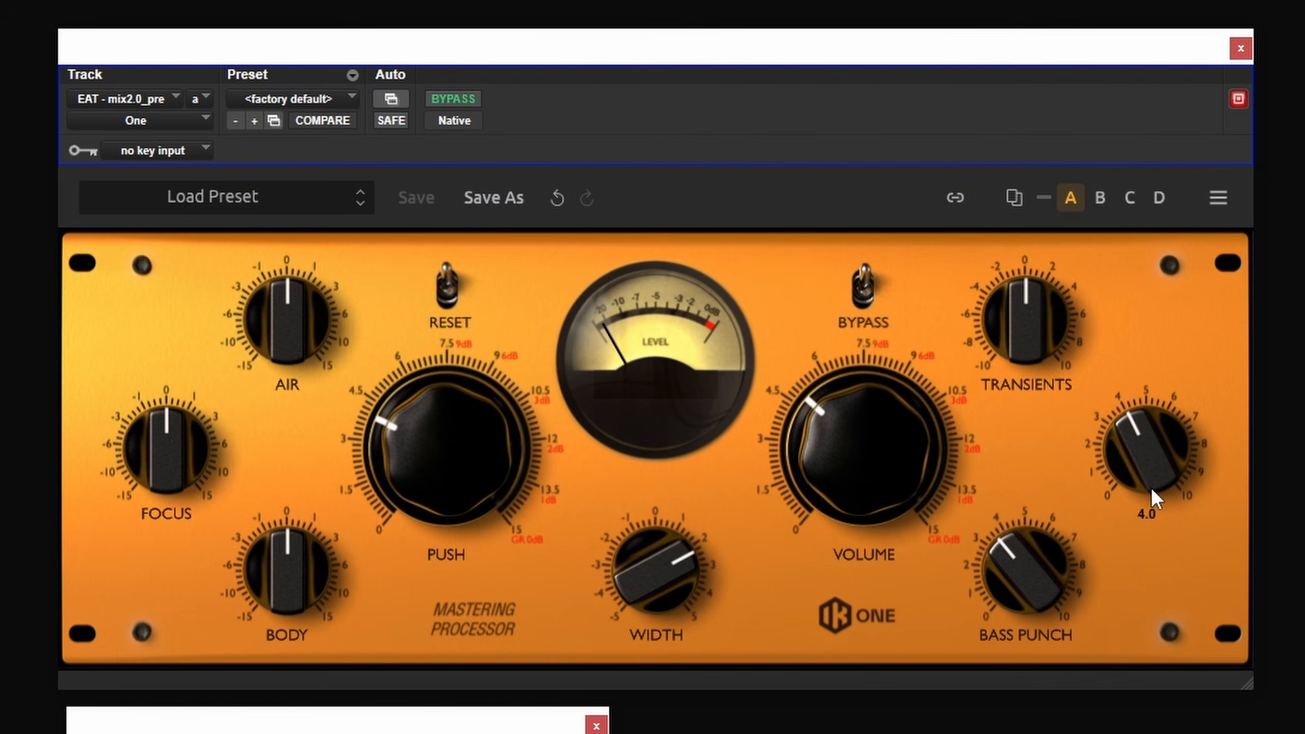
Audition One's Analog control at its maximum of 10 and minimum of 0, and return it to 4.0
left_click_drag(1160, 459, 1195, 228)
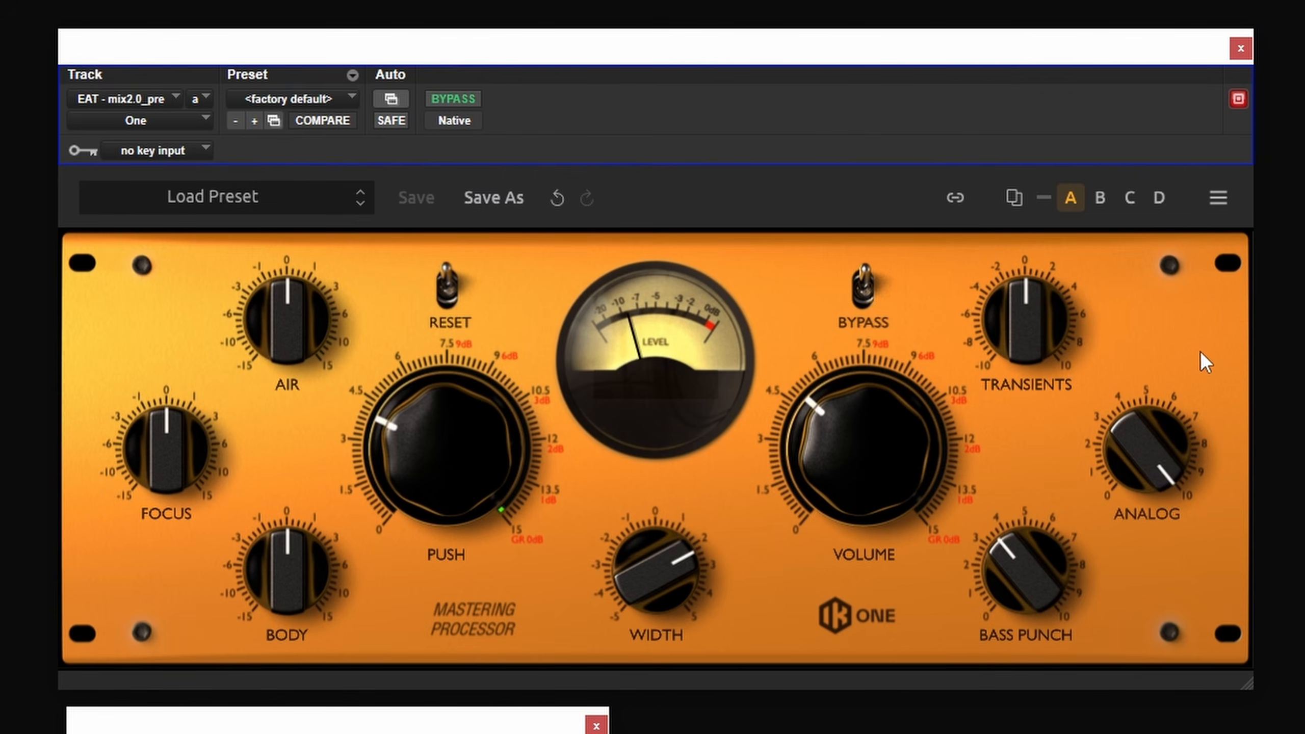
double_click(1151, 414)
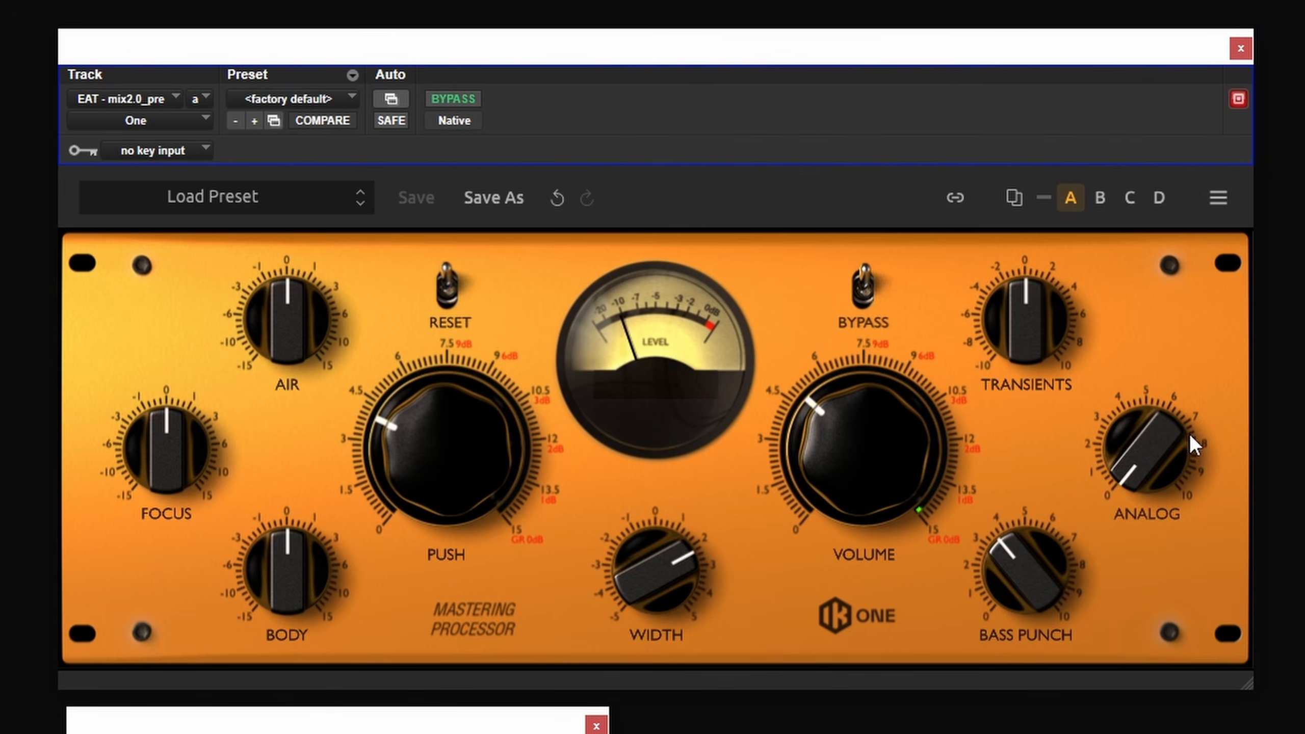
left_click_drag(1163, 475, 1163, 370)
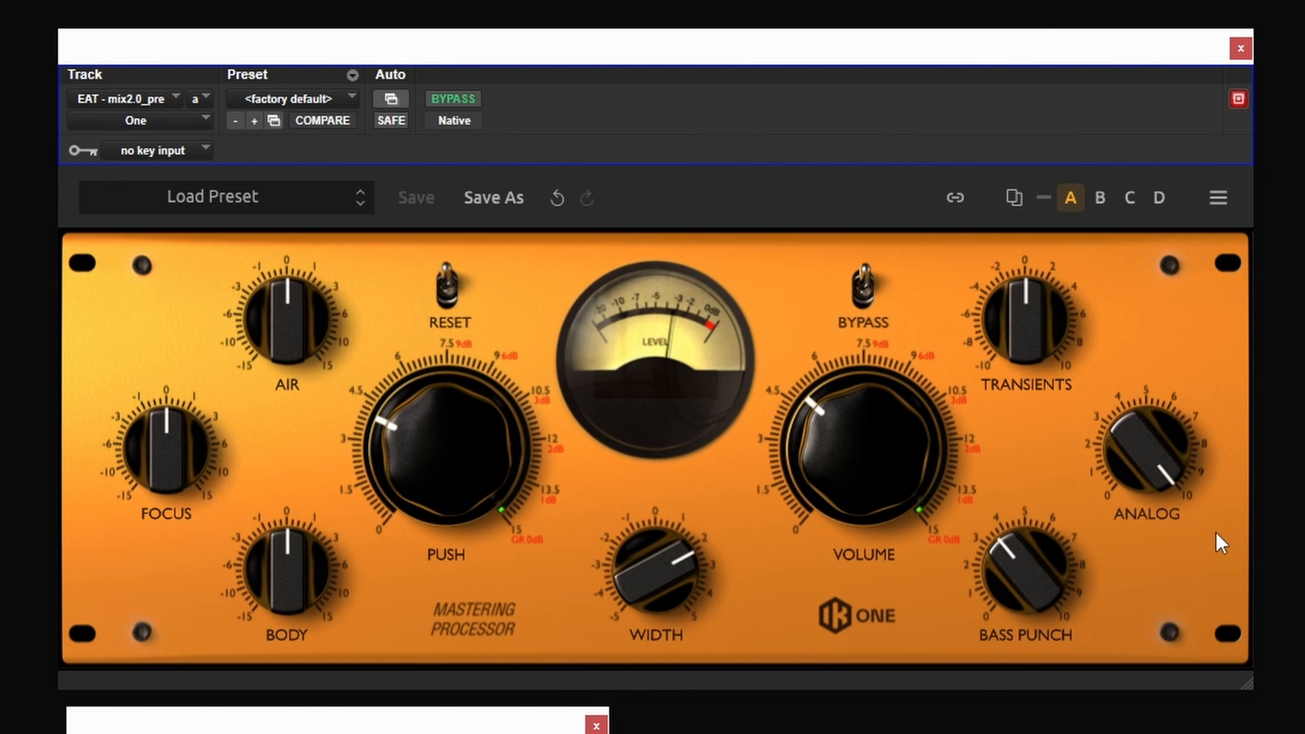
mouse_move(1172, 454)
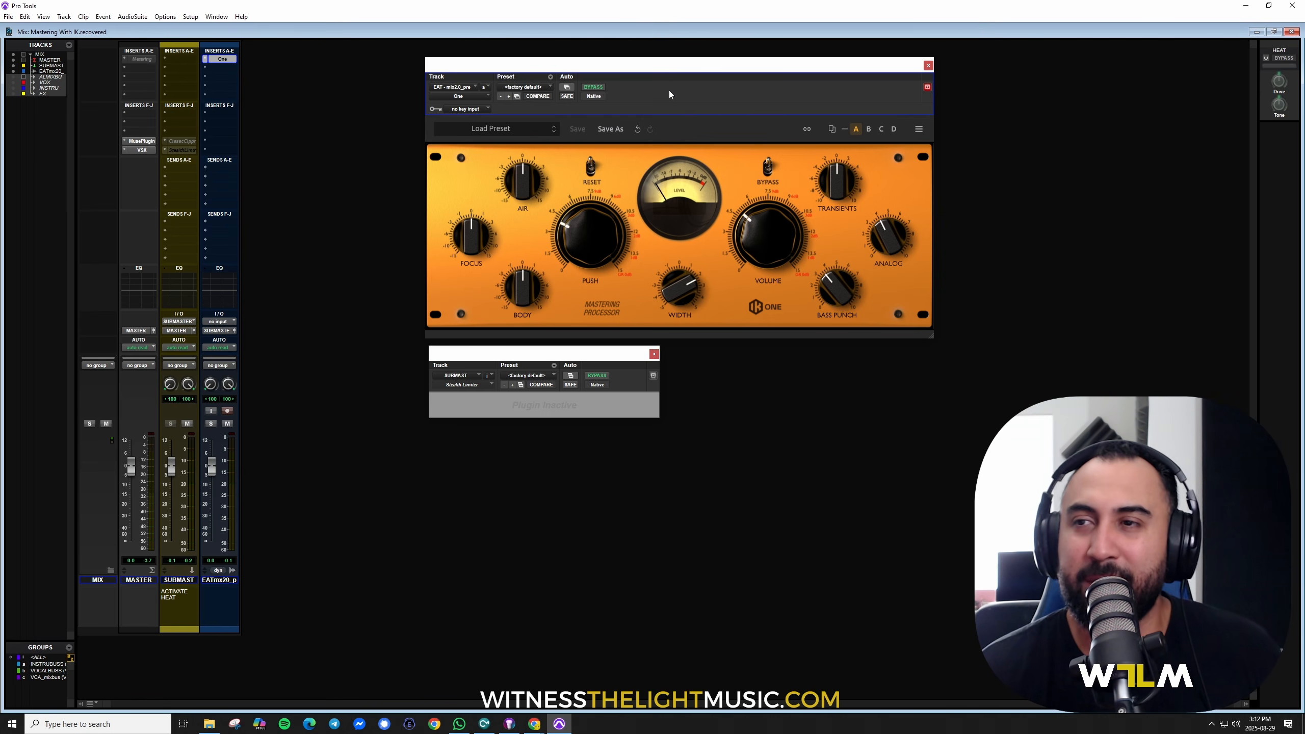
Audition One's Push control at 10.4 and Volume at 6.8, and reset both to their defaults
left_click_drag(583, 250, 589, 238)
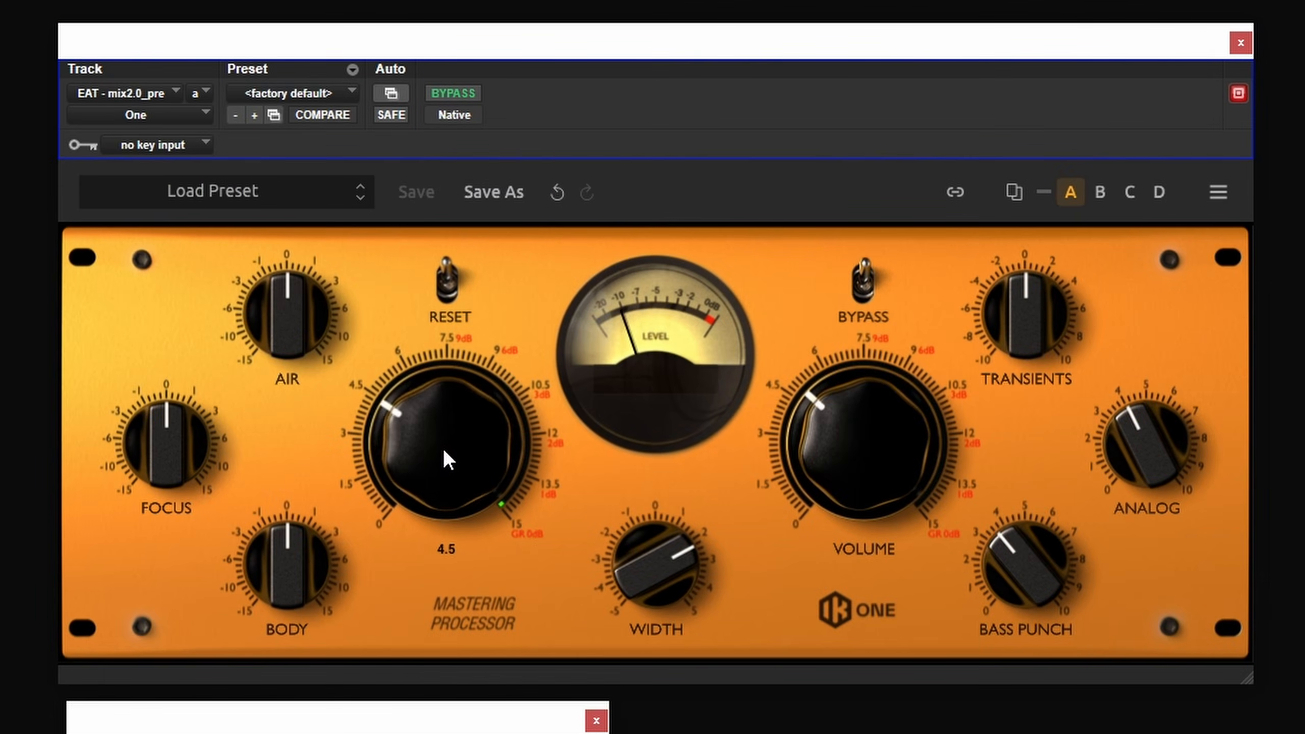
left_click_drag(442, 449, 449, 320)
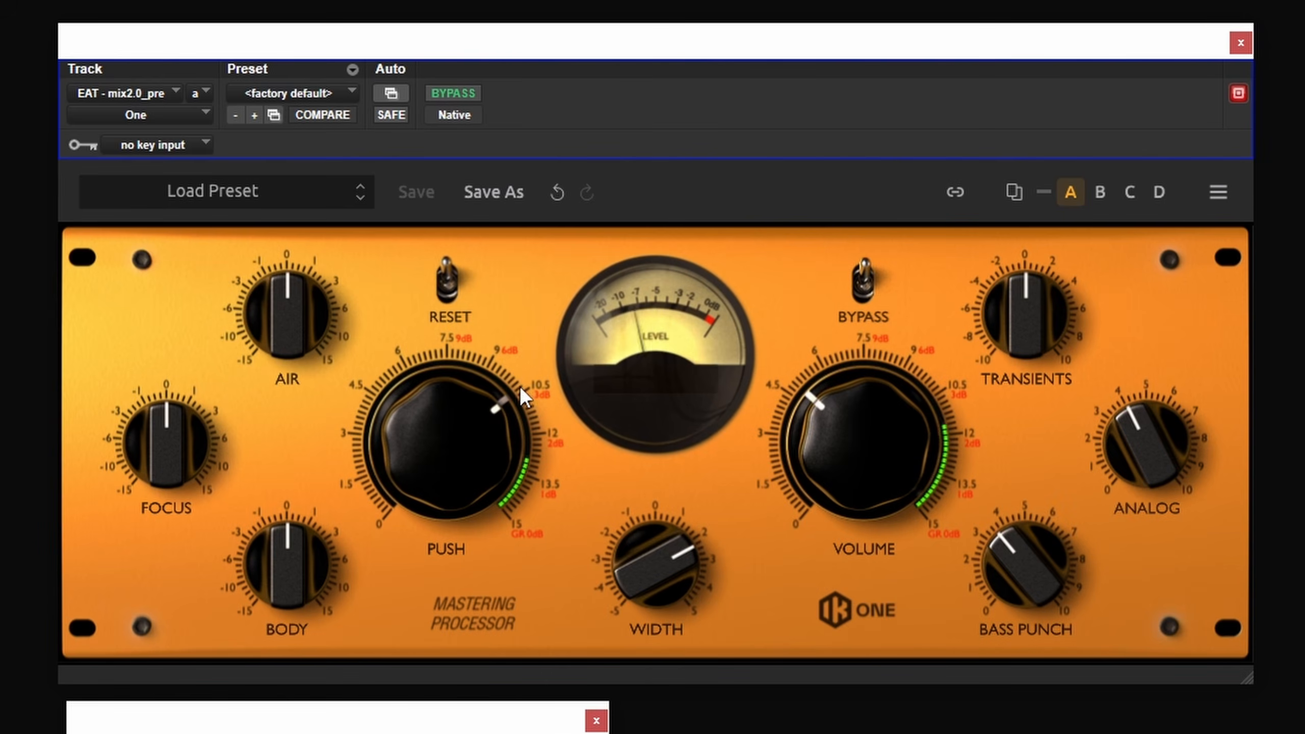
mouse_move(486, 409)
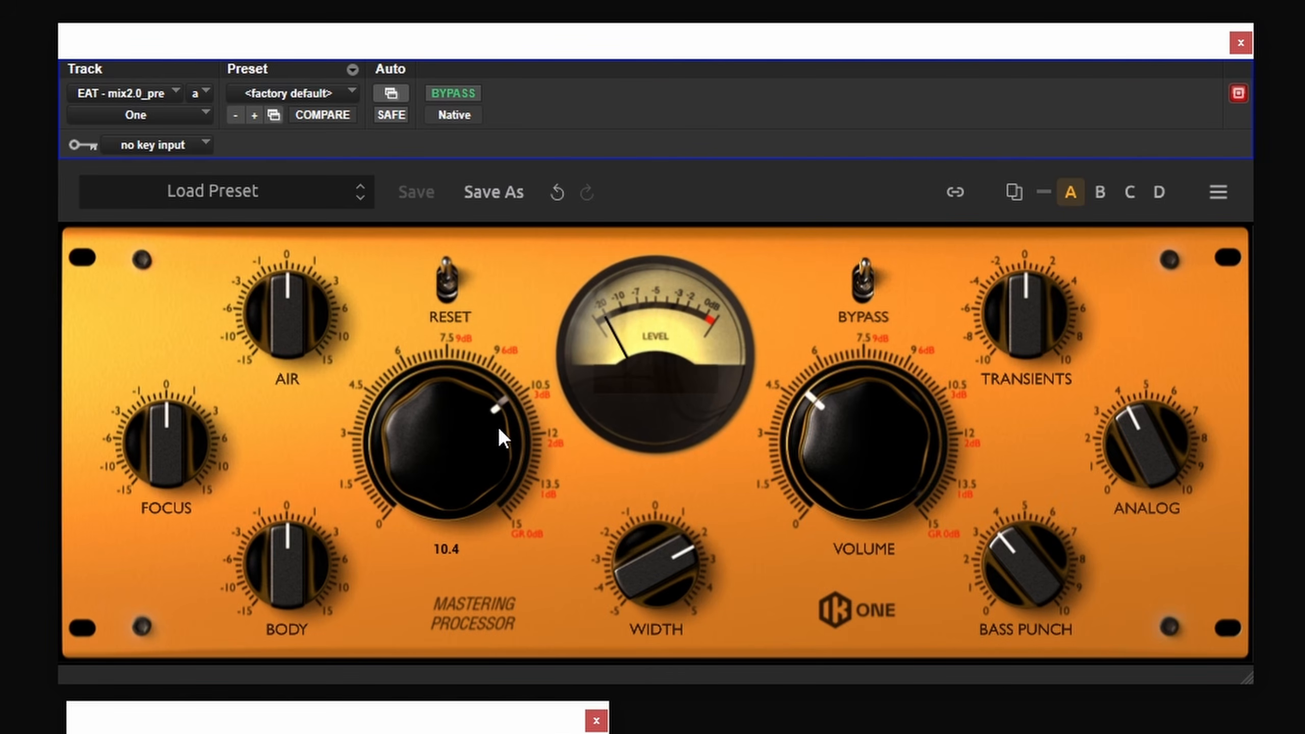
mouse_move(835, 442)
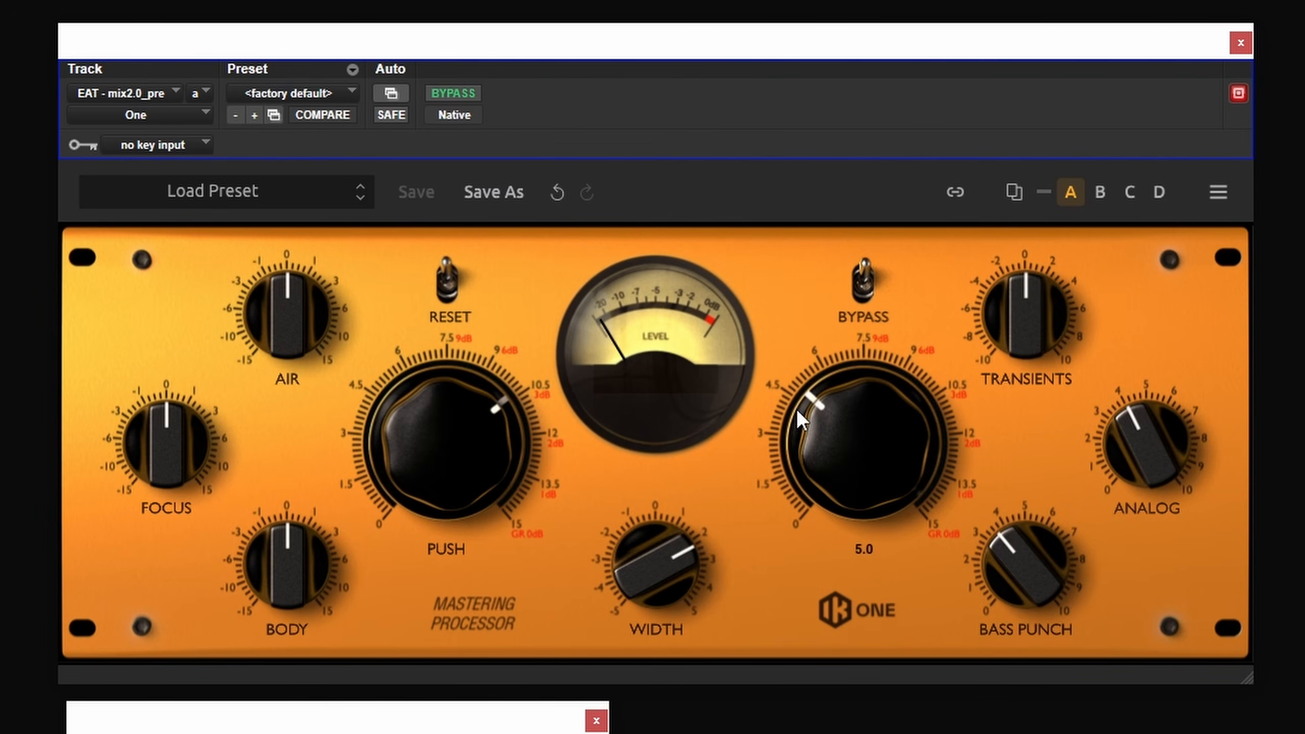
left_click_drag(900, 466, 865, 457)
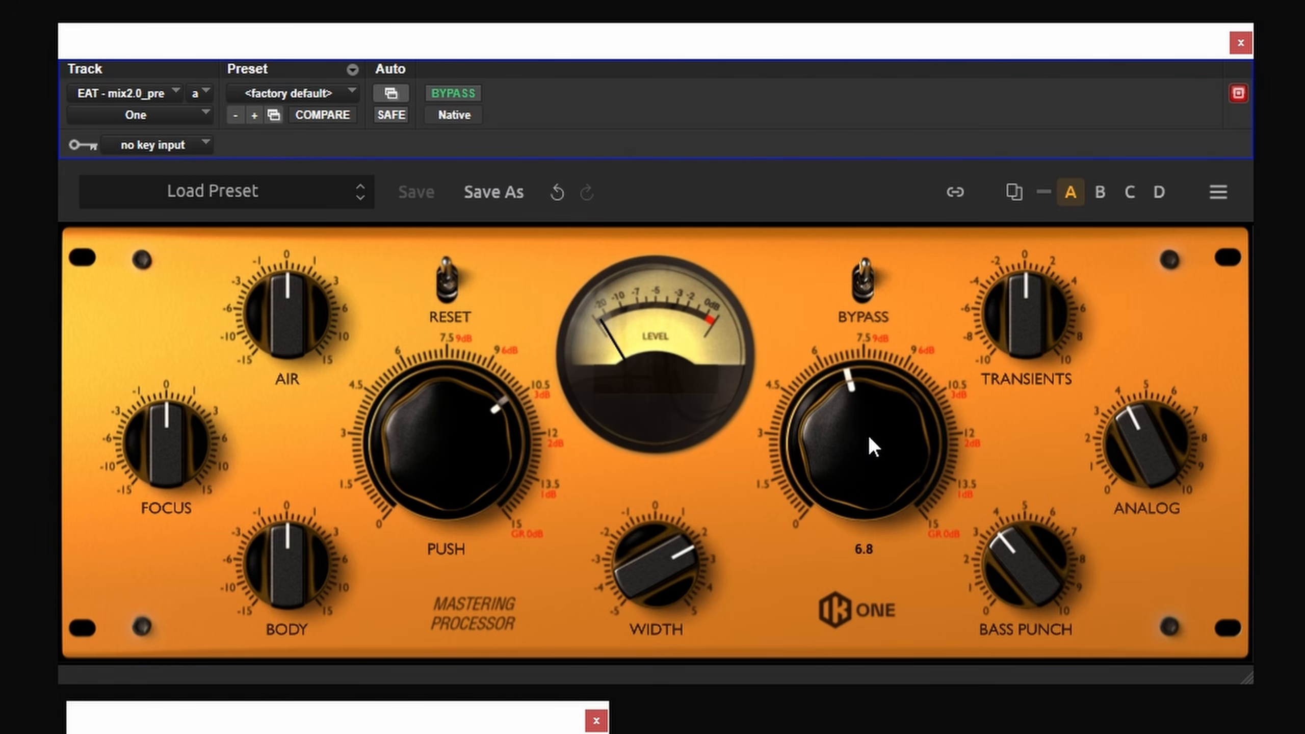
double_click(869, 437)
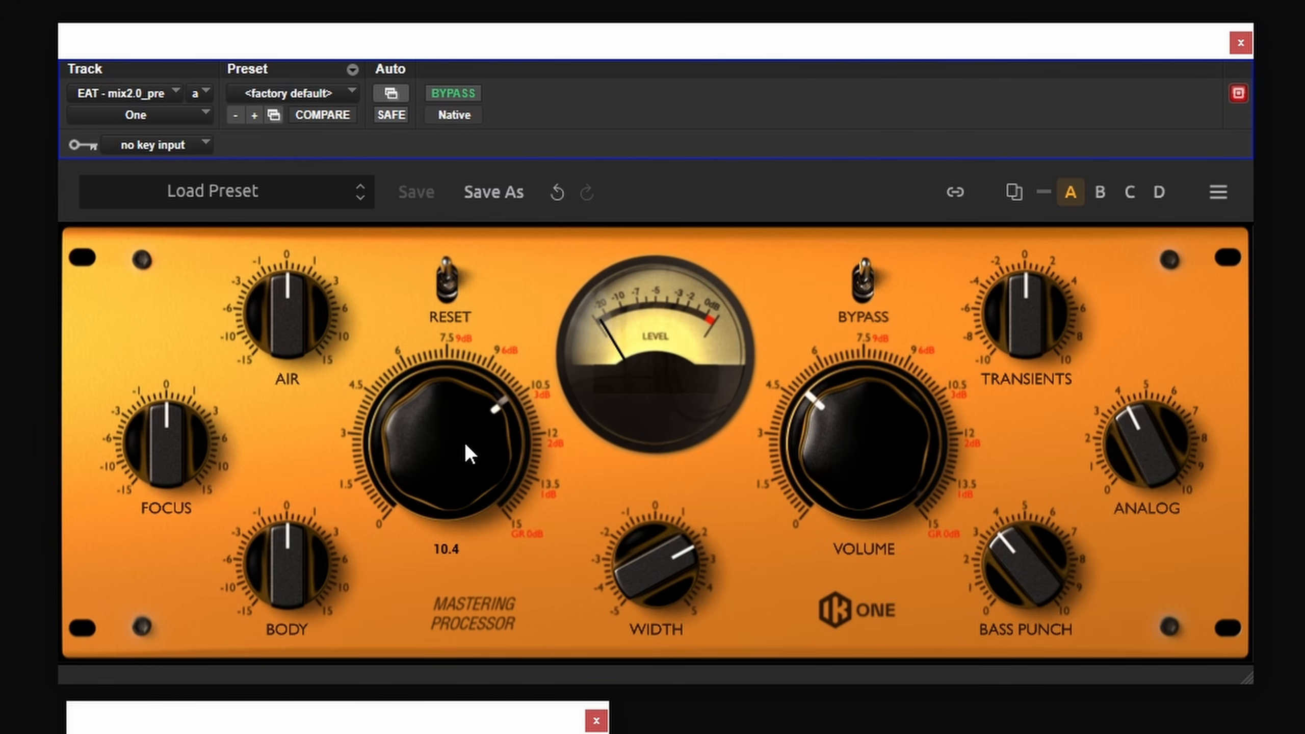
double_click(416, 440)
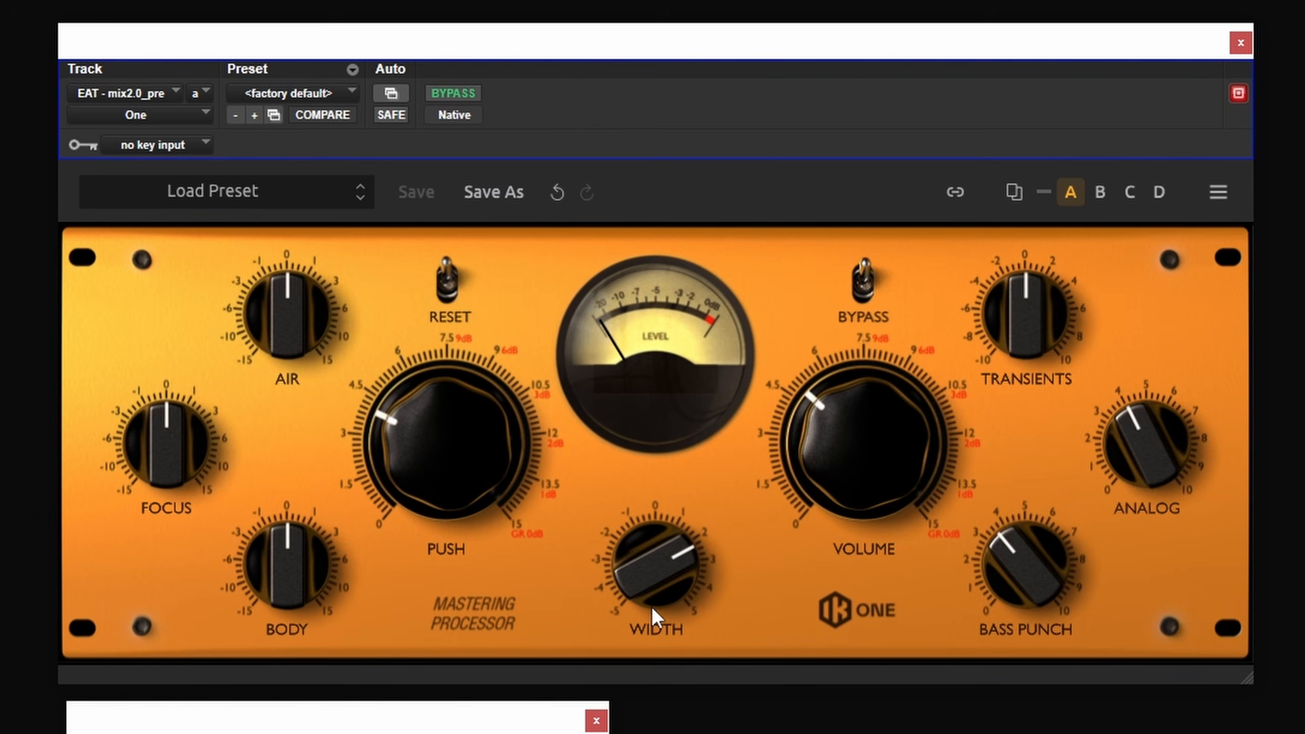
Reset One's Width to 0, lower Bass Punch to about 3, and raise Transients to about 4 and Analog to between 7 and 8
double_click(1048, 576)
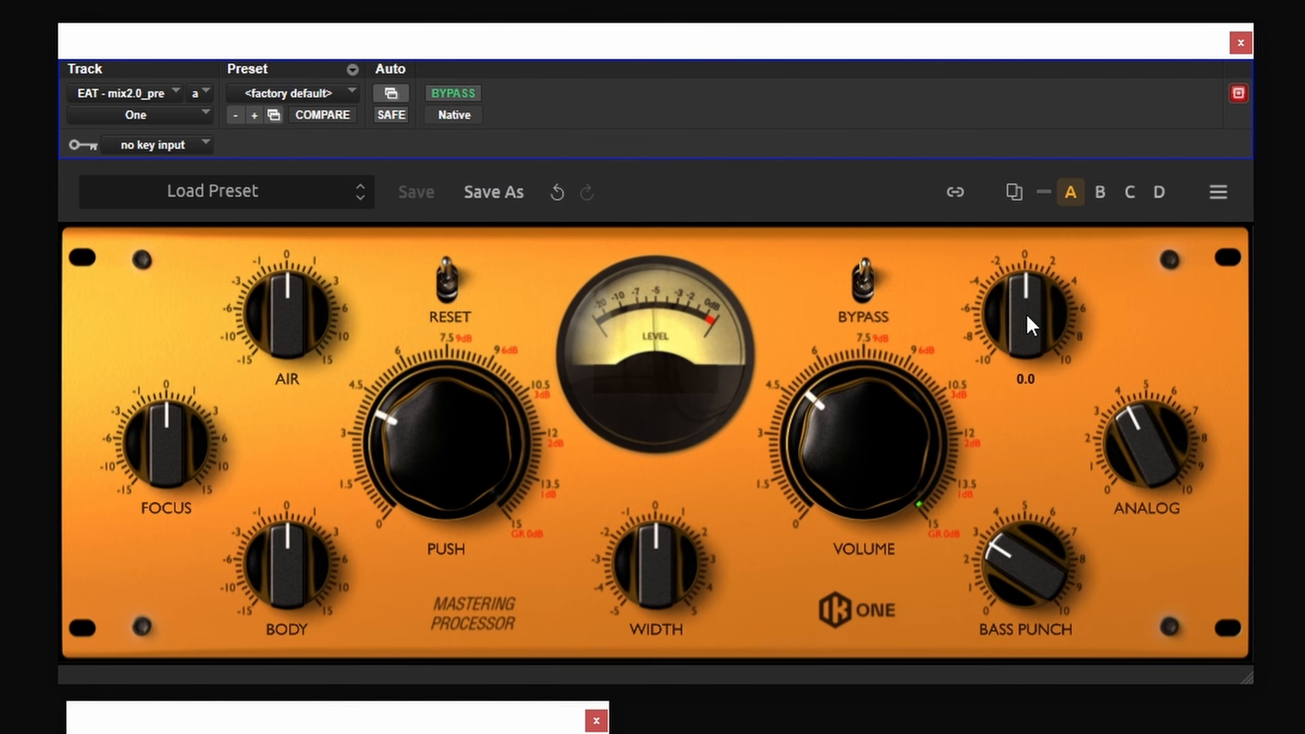
mouse_move(1026, 314)
left_mouse_down()
mouse_move(1020, 262)
mouse_move(1040, 334)
mouse_move(1040, 321)
left_mouse_up()
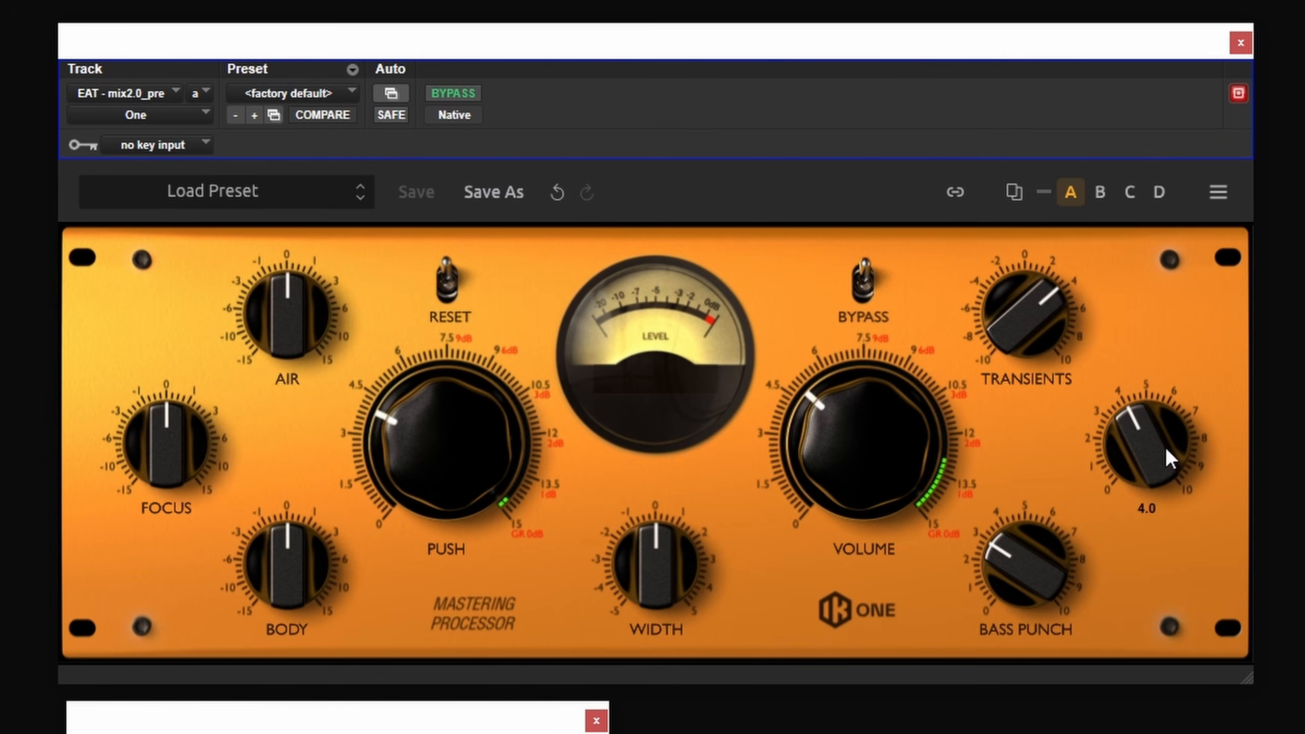
left_click_drag(1165, 447, 1159, 316)
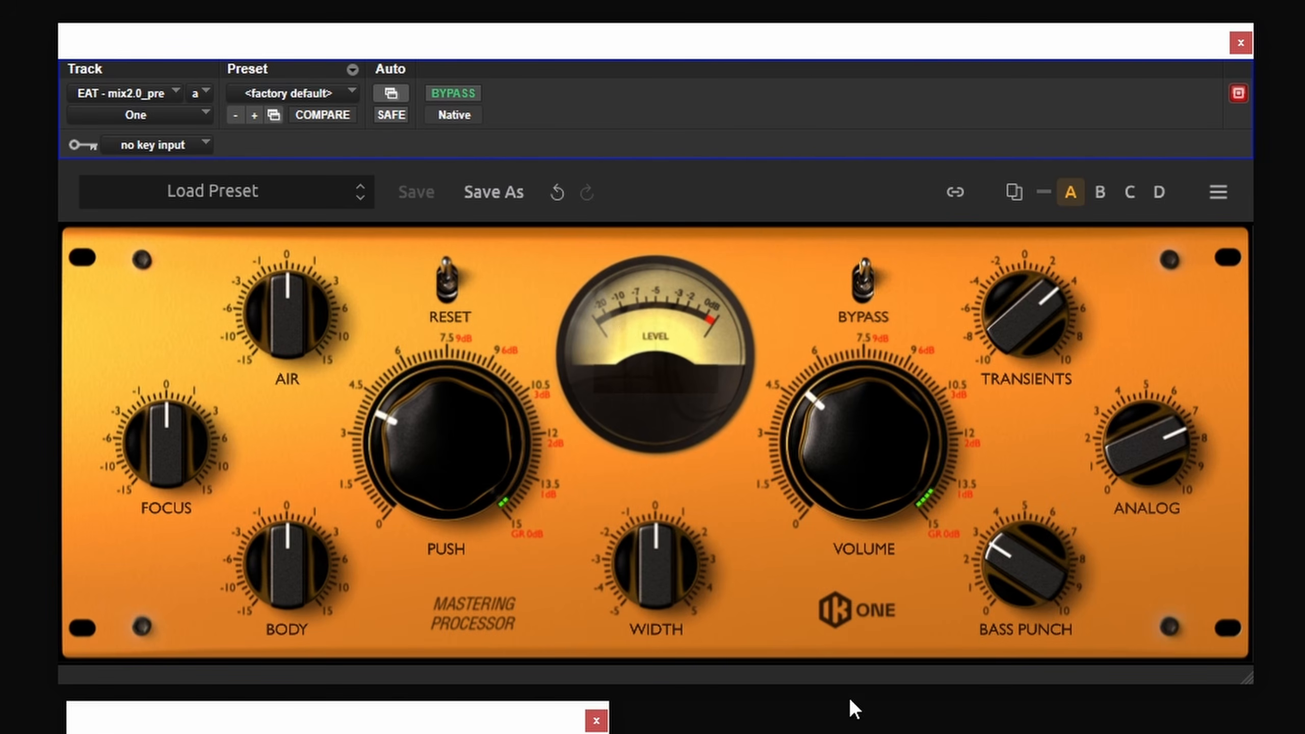
Set One's Push to 9.2 and Width to about 0.5, and audition Air at 4.8 before settling on about 1.5
mouse_move(483, 444)
left_mouse_down()
mouse_move(457, 312)
mouse_move(483, 422)
left_mouse_up()
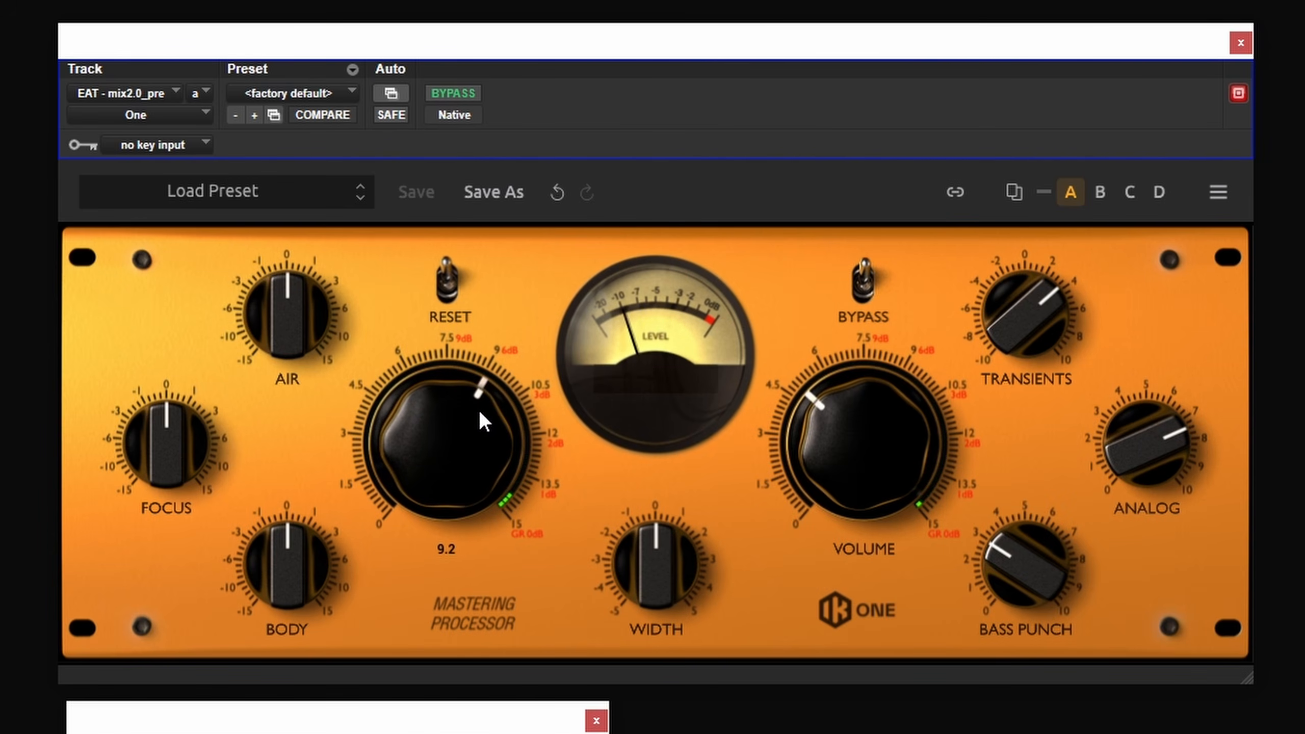
left_click_drag(671, 588, 667, 562)
mouse_move(1028, 587)
left_mouse_down()
mouse_move(1040, 591)
mouse_move(1051, 536)
mouse_move(1043, 458)
mouse_move(1031, 581)
left_mouse_up()
left_click_drag(287, 313, 291, 256)
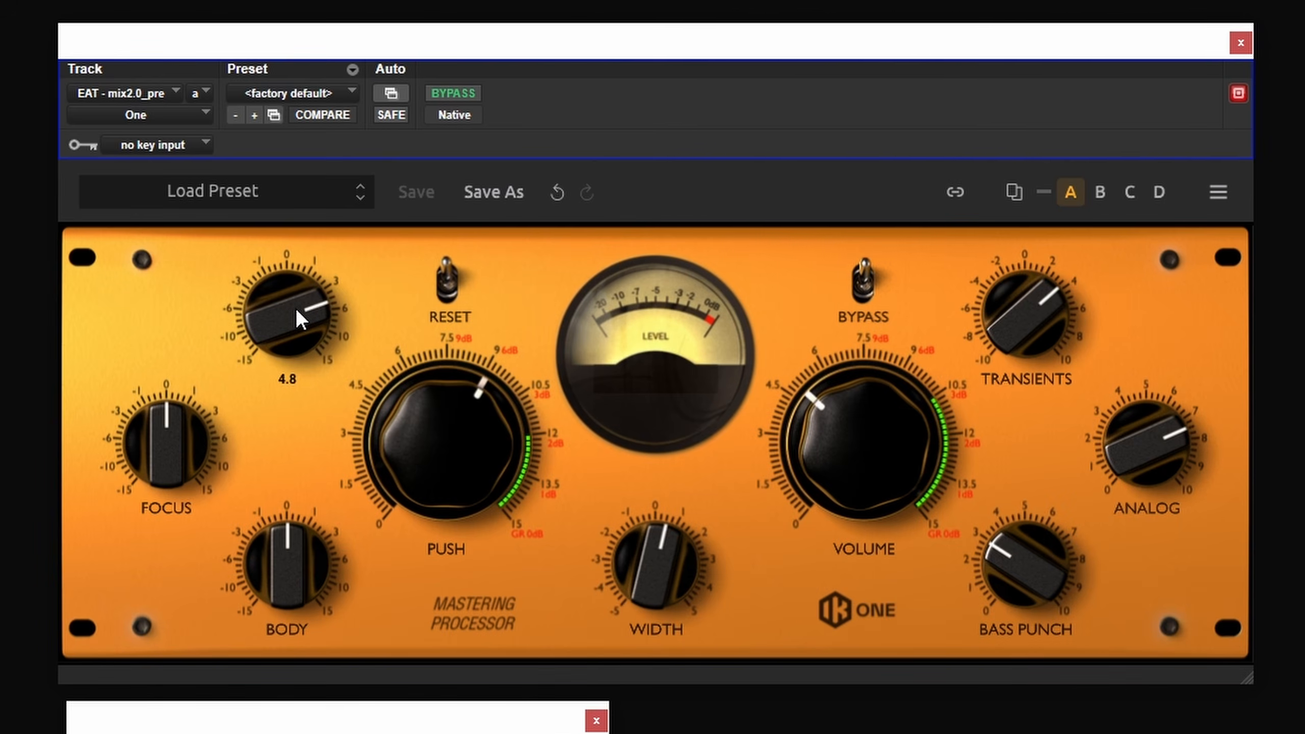
left_click_drag(296, 314, 297, 348)
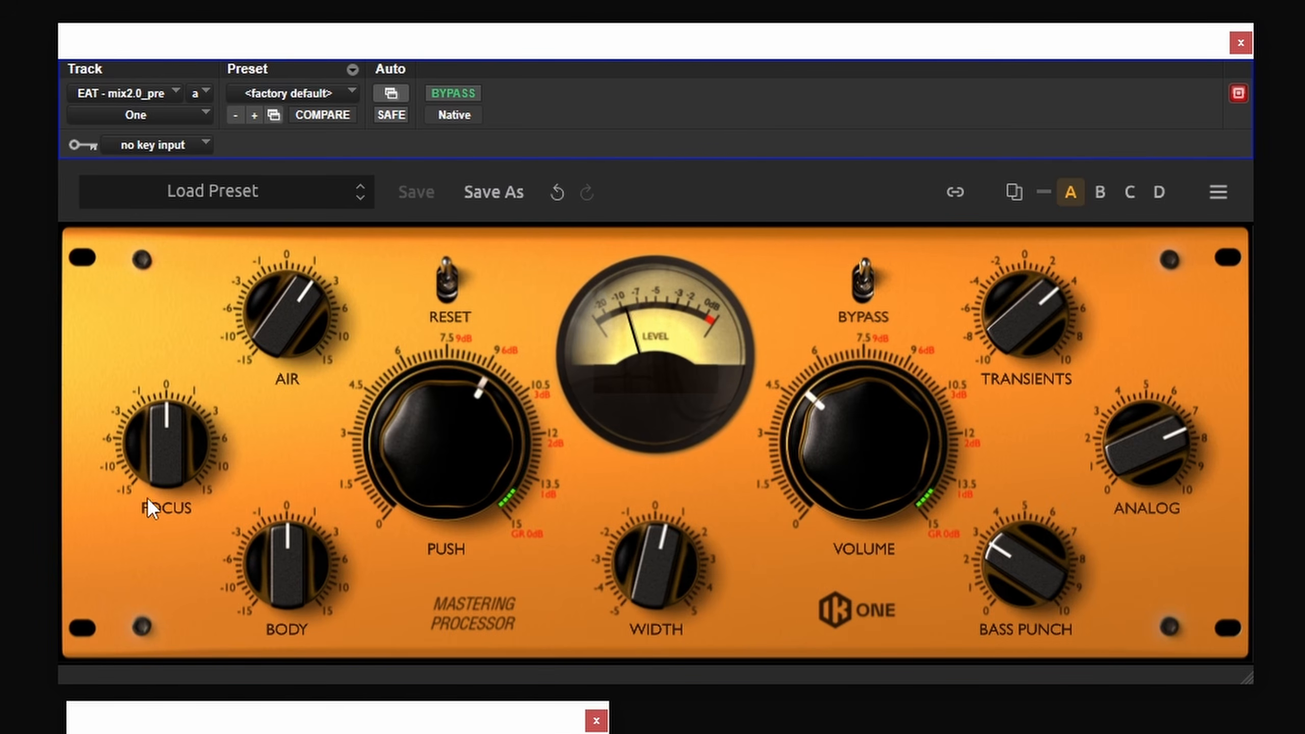
Audition One's Focus at 7.1, dismissing the audio processing errors, settle on 1.4, and raise Body to about 2
left_click_drag(146, 498, 157, 339)
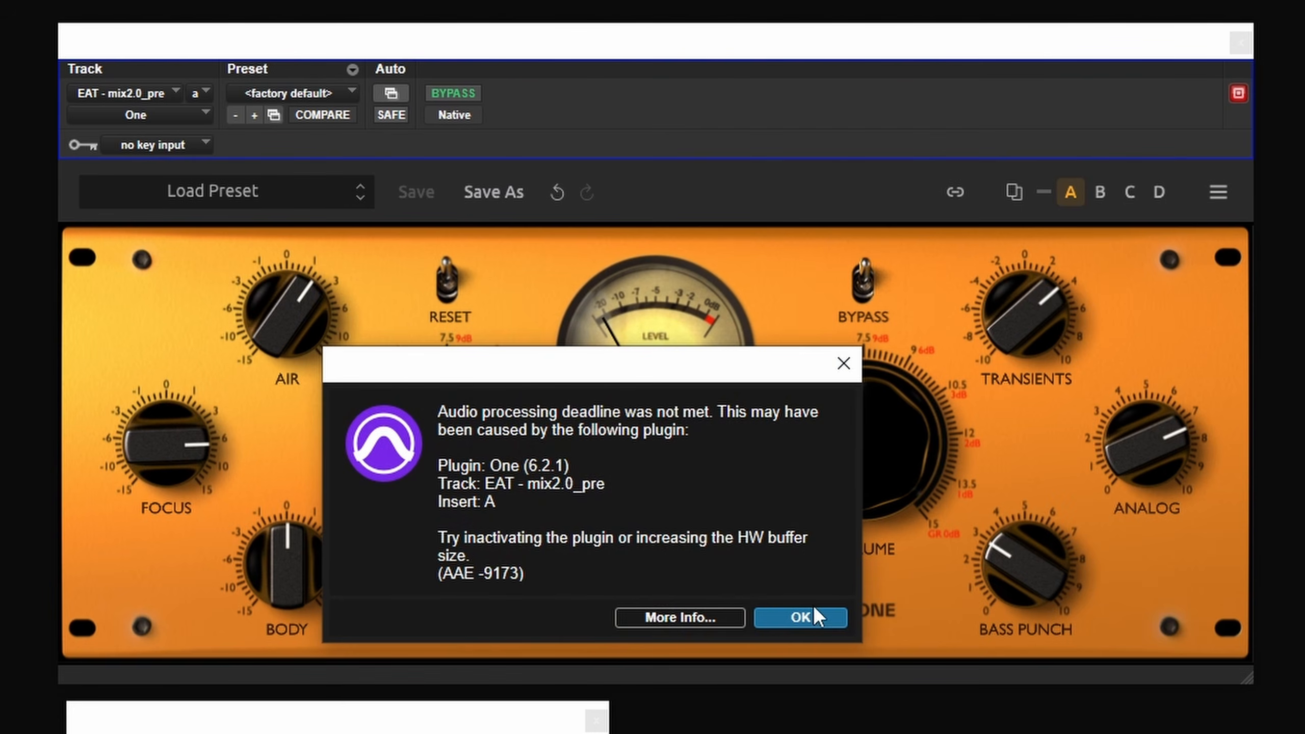
left_click(816, 618)
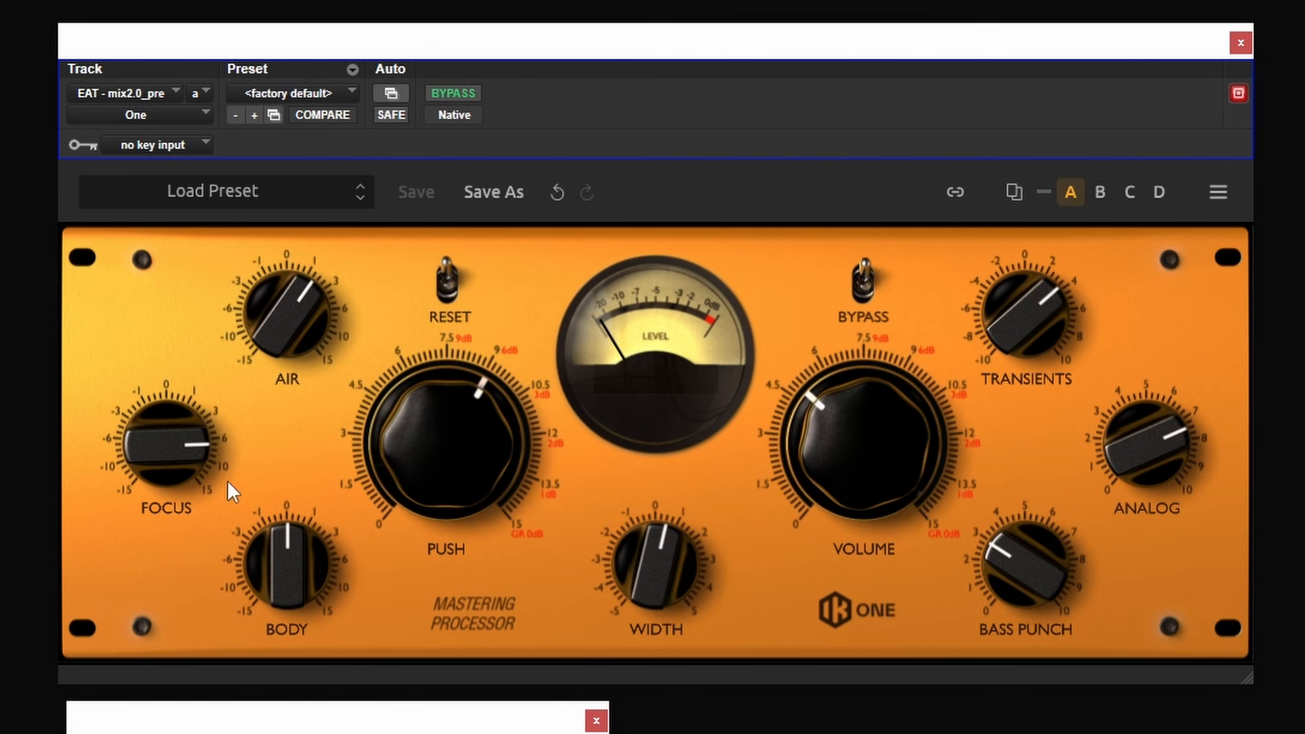
mouse_move(187, 439)
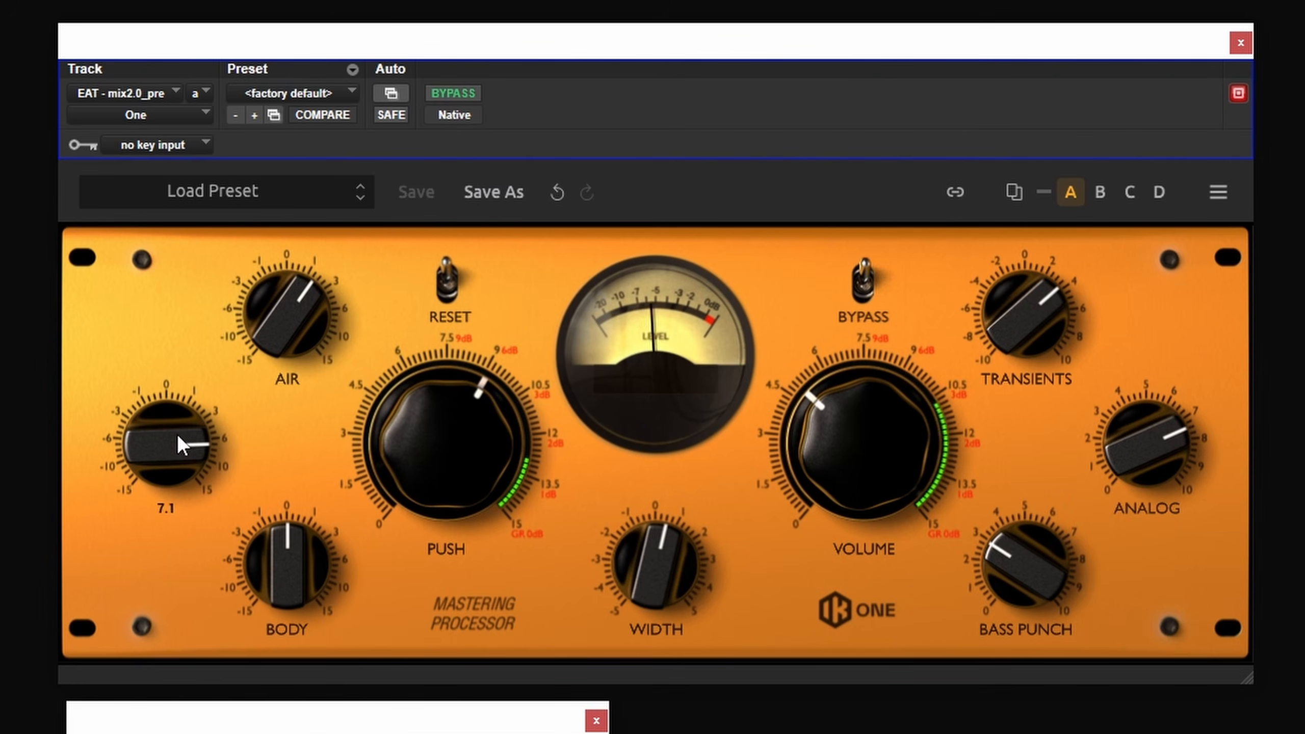
left_click_drag(177, 433, 184, 518)
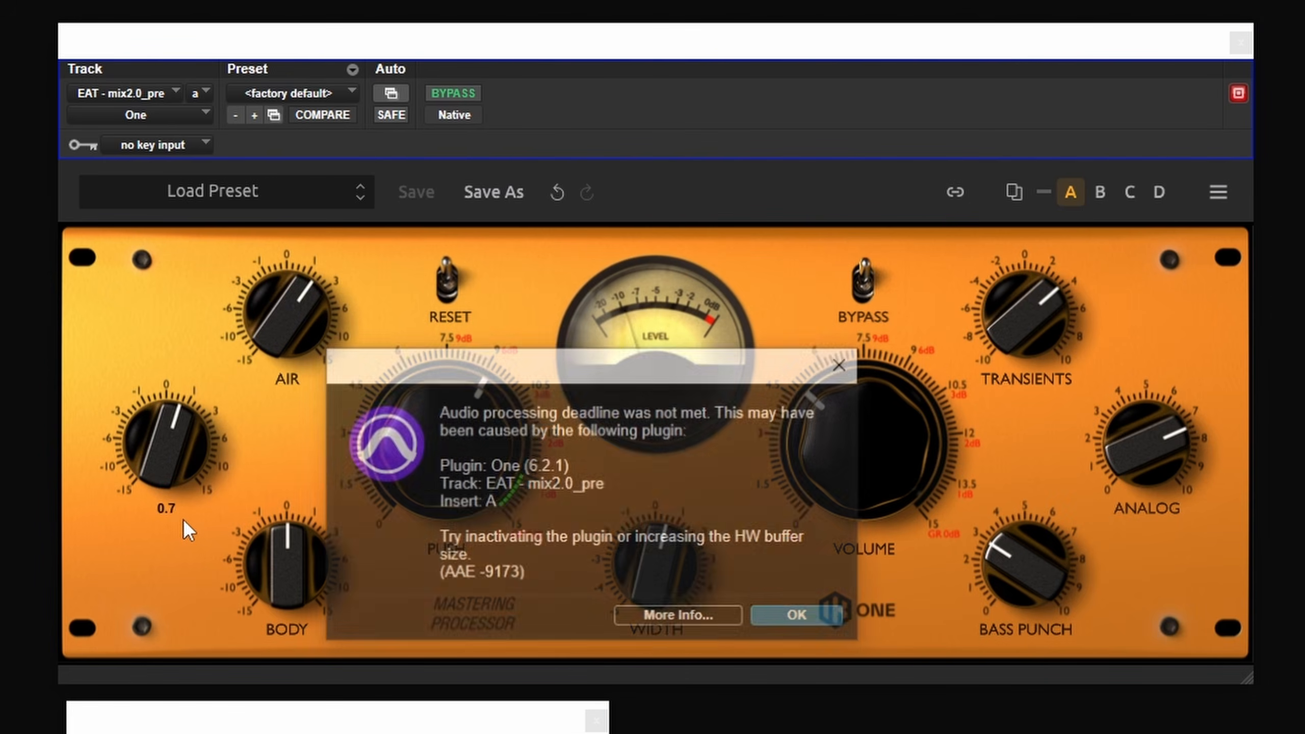
left_click(800, 617)
mouse_move(150, 437)
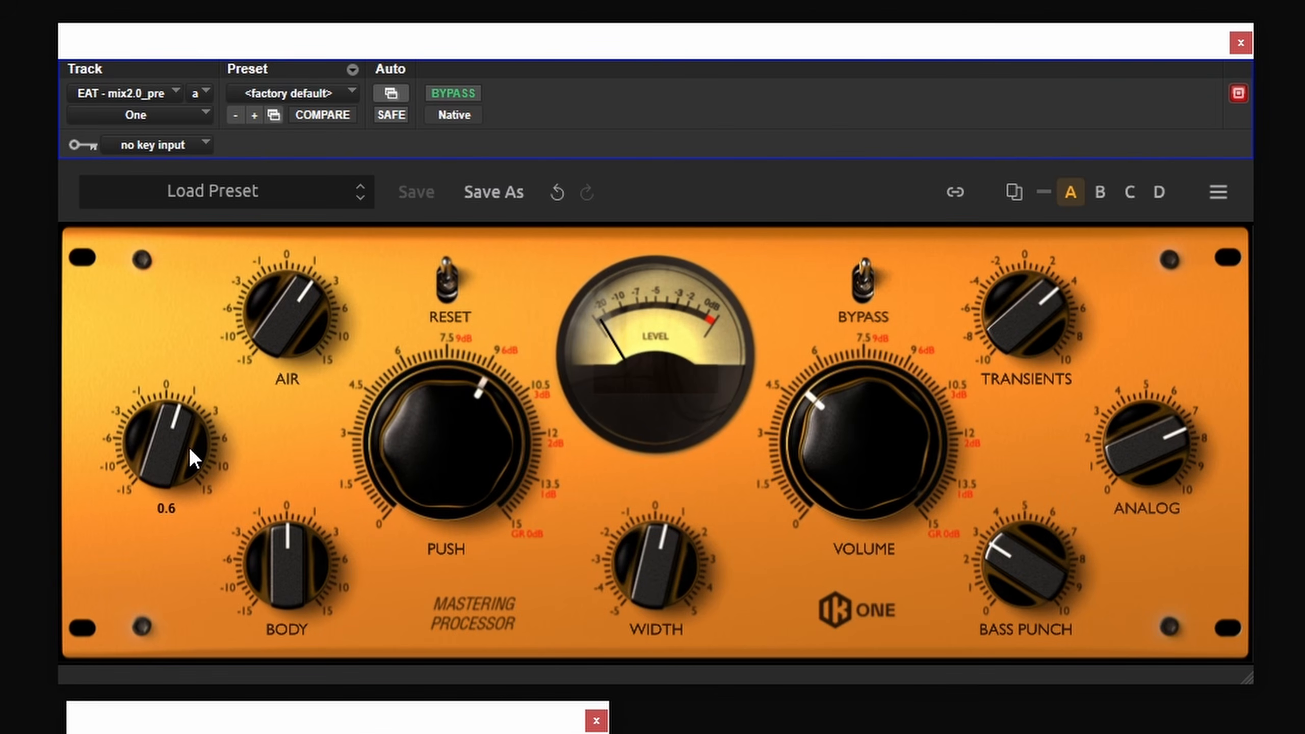
left_click_drag(177, 446, 173, 418)
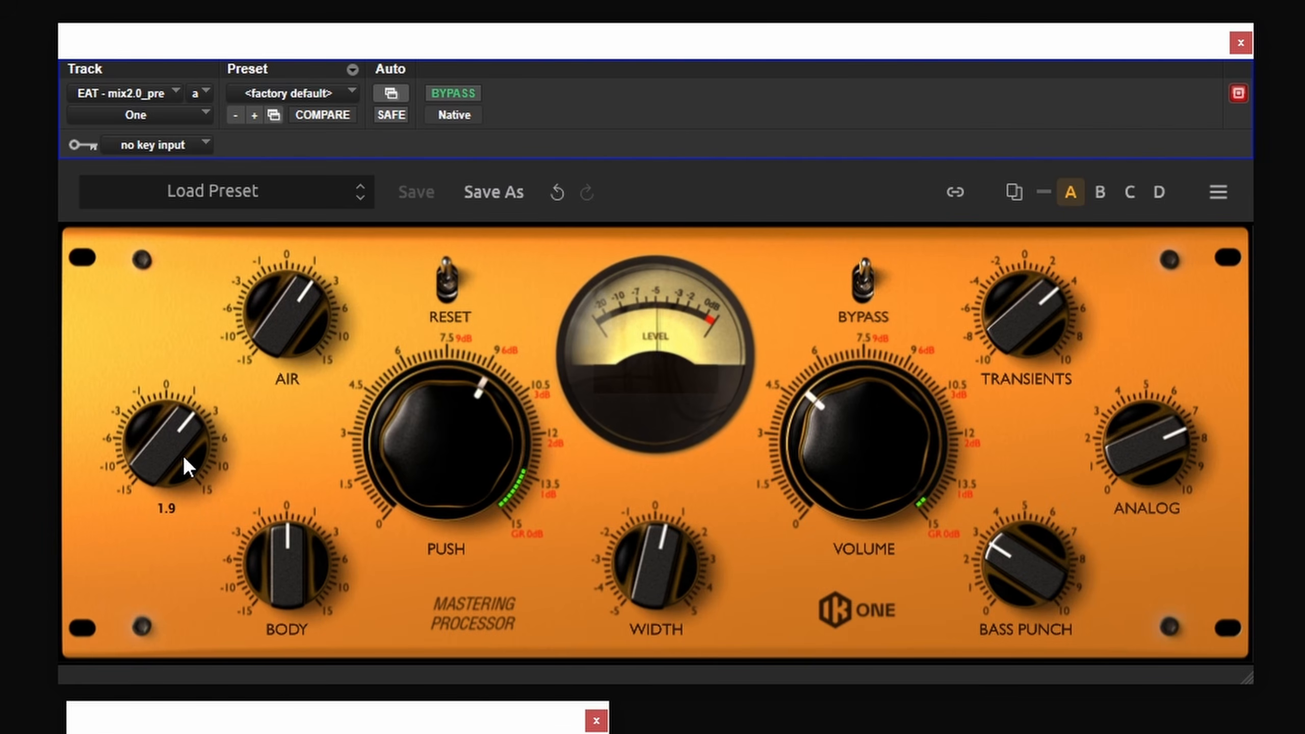
left_click_drag(187, 433, 187, 436)
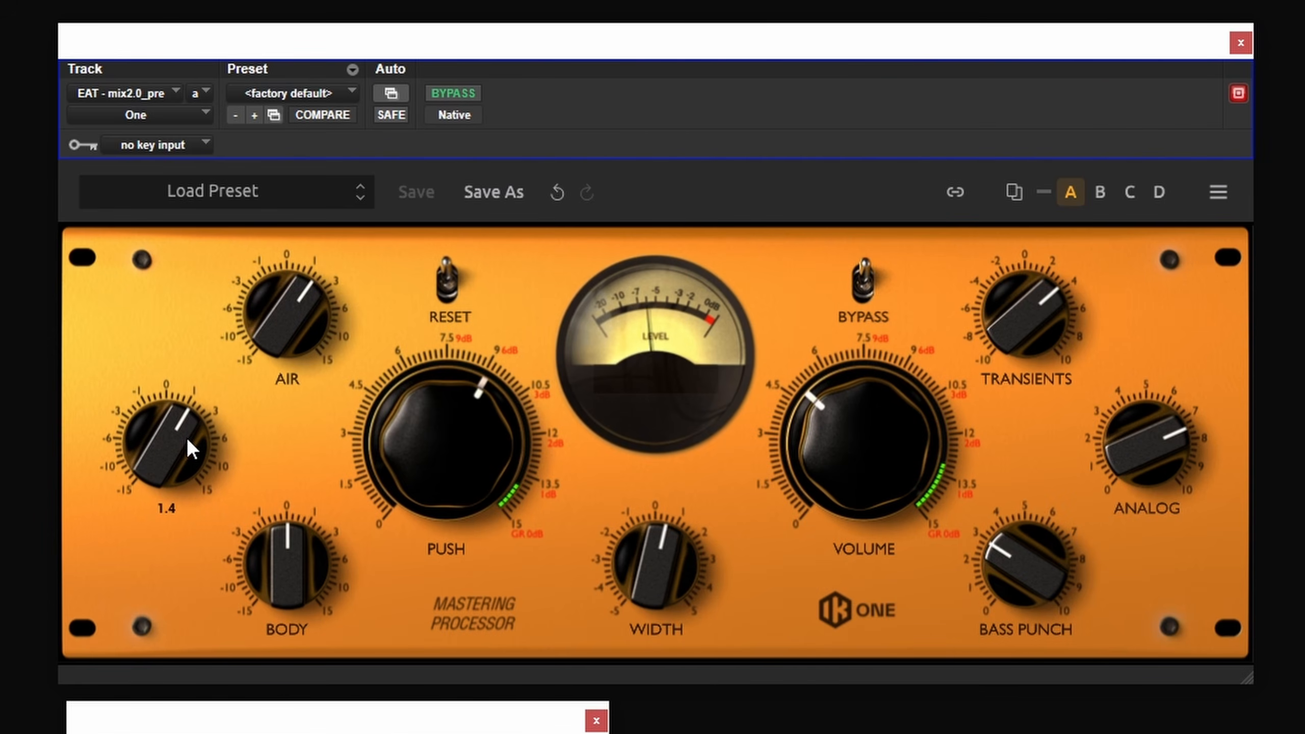
mouse_move(283, 554)
left_mouse_down()
mouse_move(279, 518)
mouse_move(288, 548)
left_mouse_up()
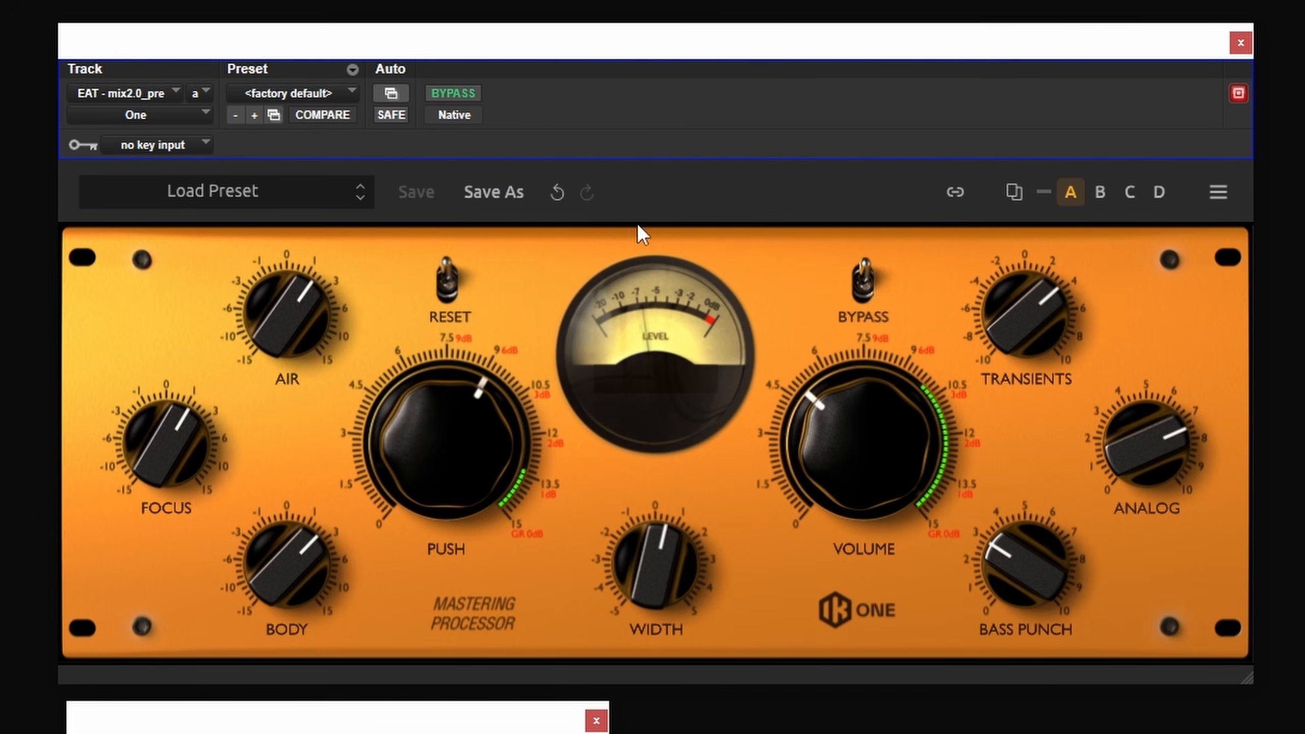
Compare the processed mix with One bypassed while lowering its Volume control to 0
left_click(860, 283)
left_click(858, 286)
left_click_drag(869, 434, 863, 494)
left_click(865, 289)
left_click_drag(845, 406, 836, 560)
left_click(868, 294)
left_click(867, 281)
left_click(862, 284)
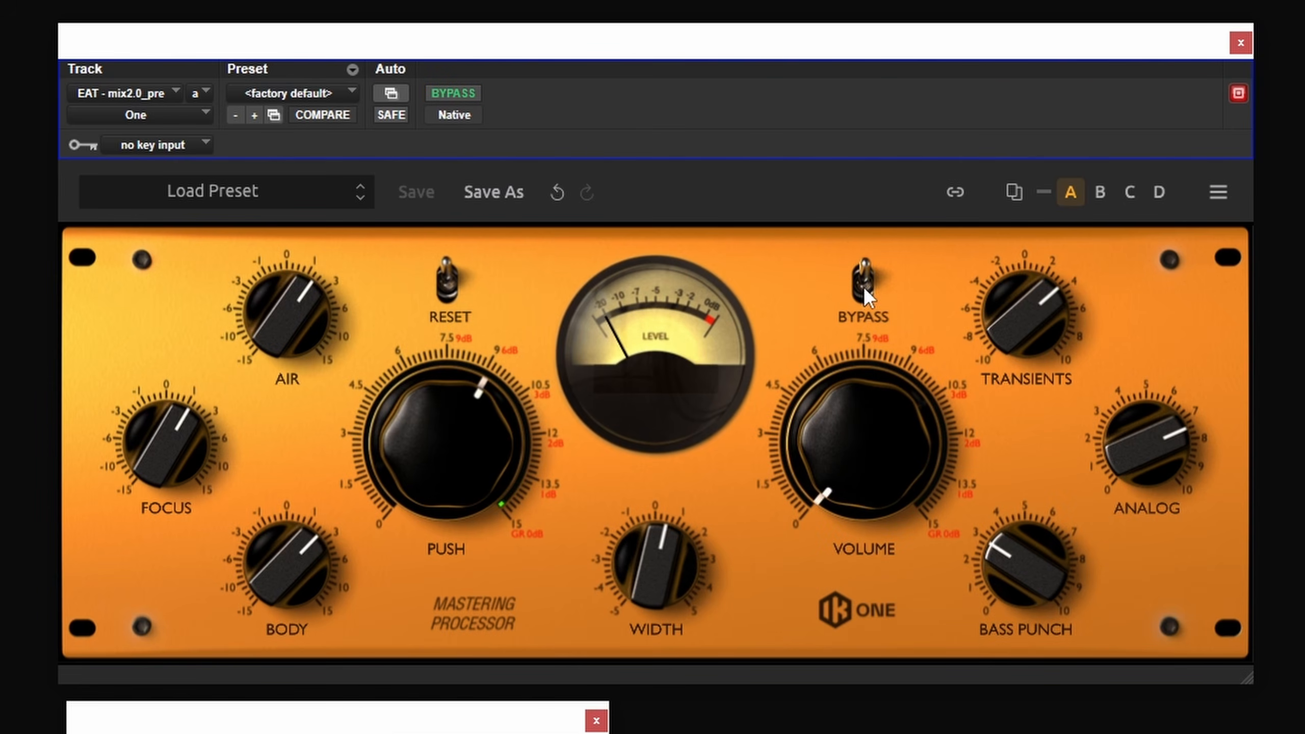
mouse_move(859, 474)
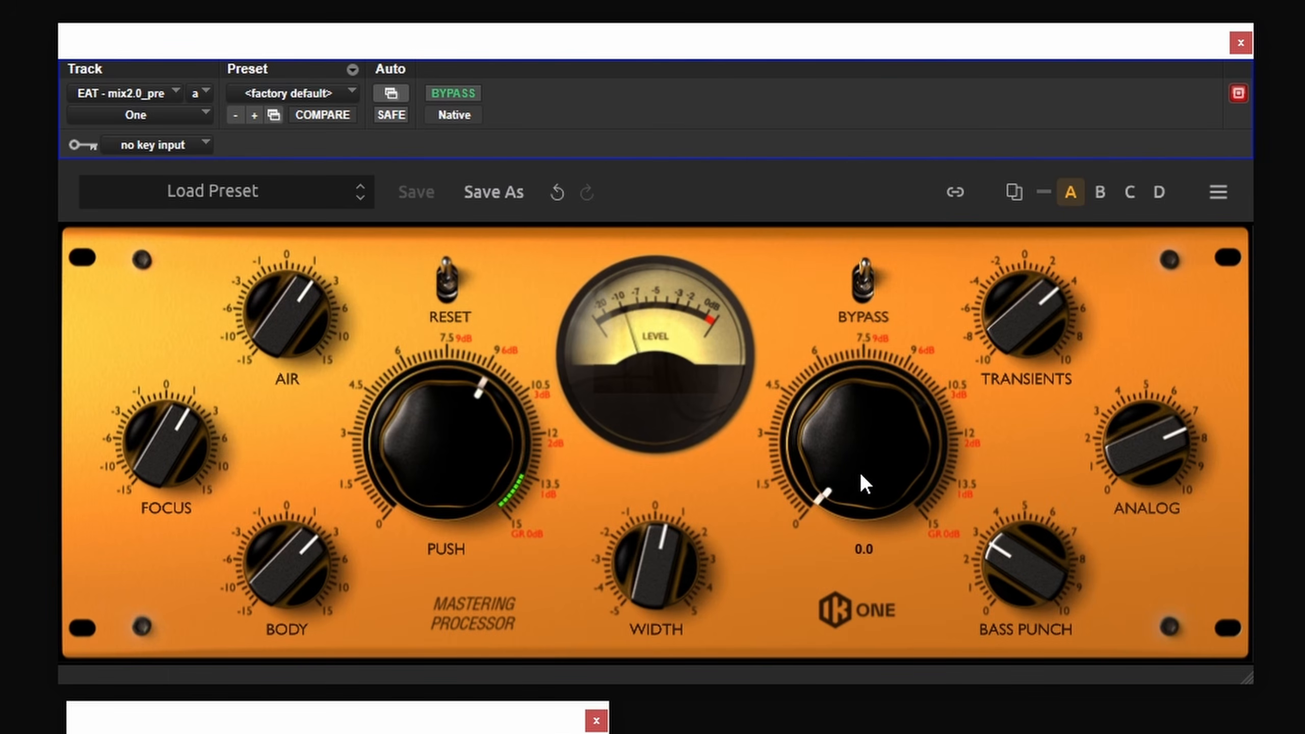
left_click(869, 294)
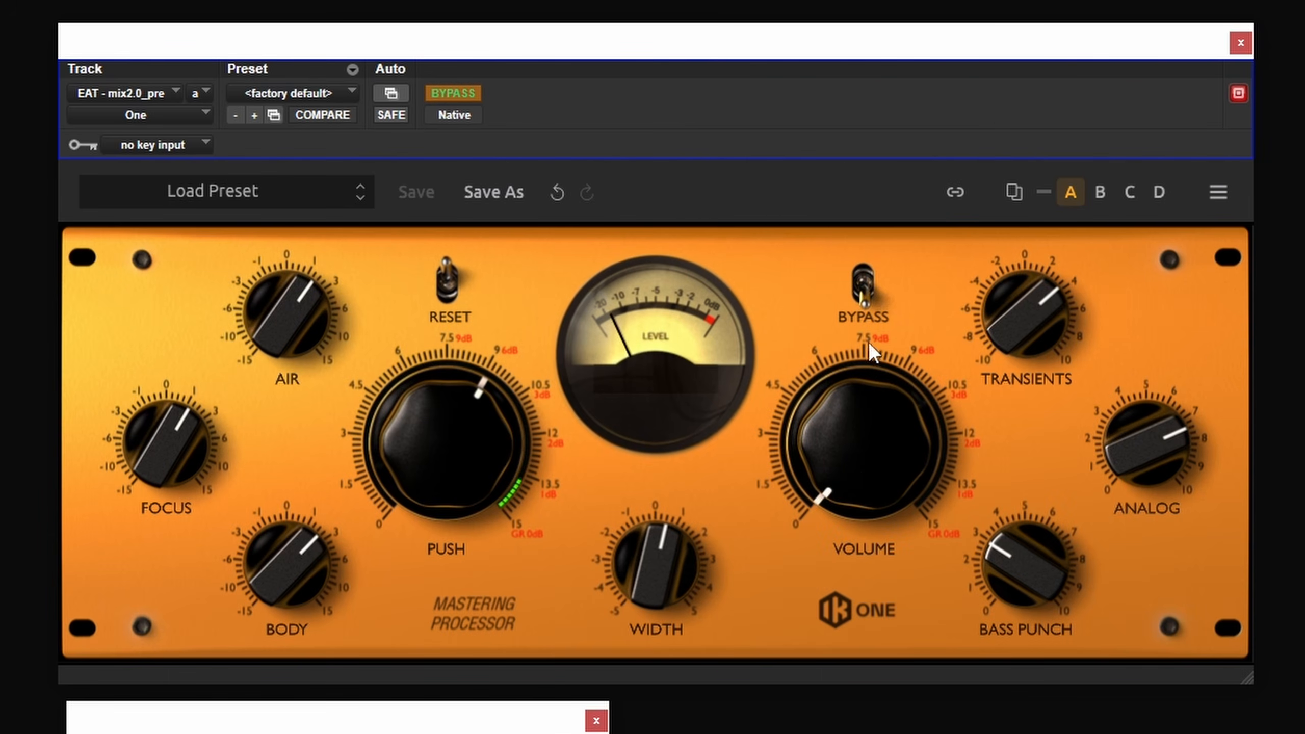
left_click(868, 294)
Raise One's Volume back to about 5 and compare the processed mix against bypass
left_click_drag(869, 402, 866, 323)
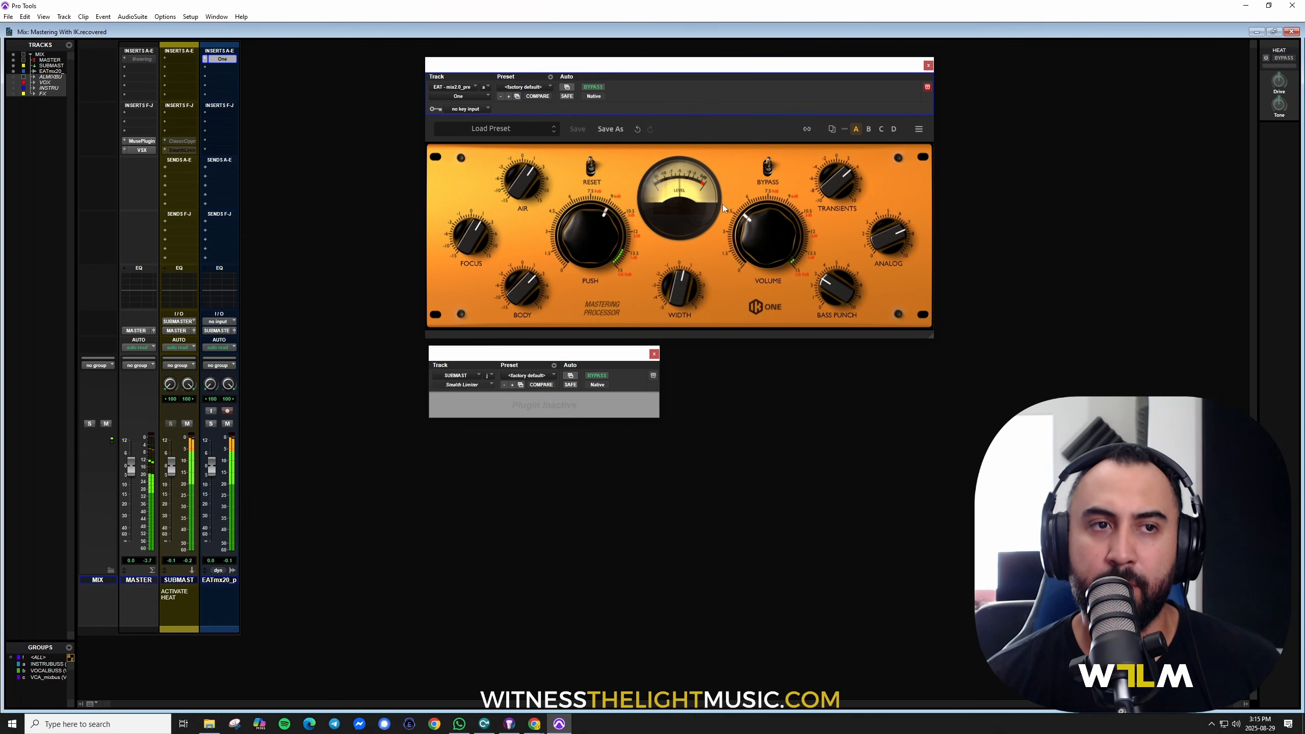
left_click(771, 165)
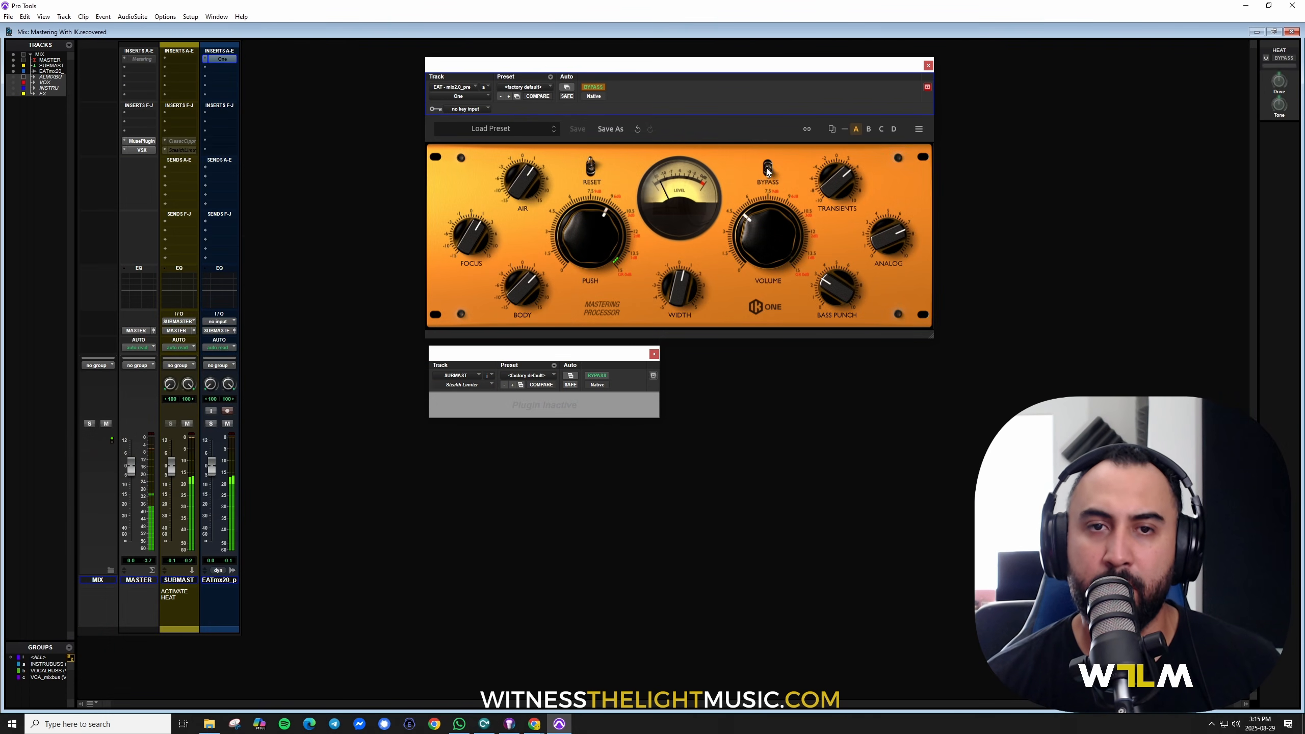
left_click(770, 172)
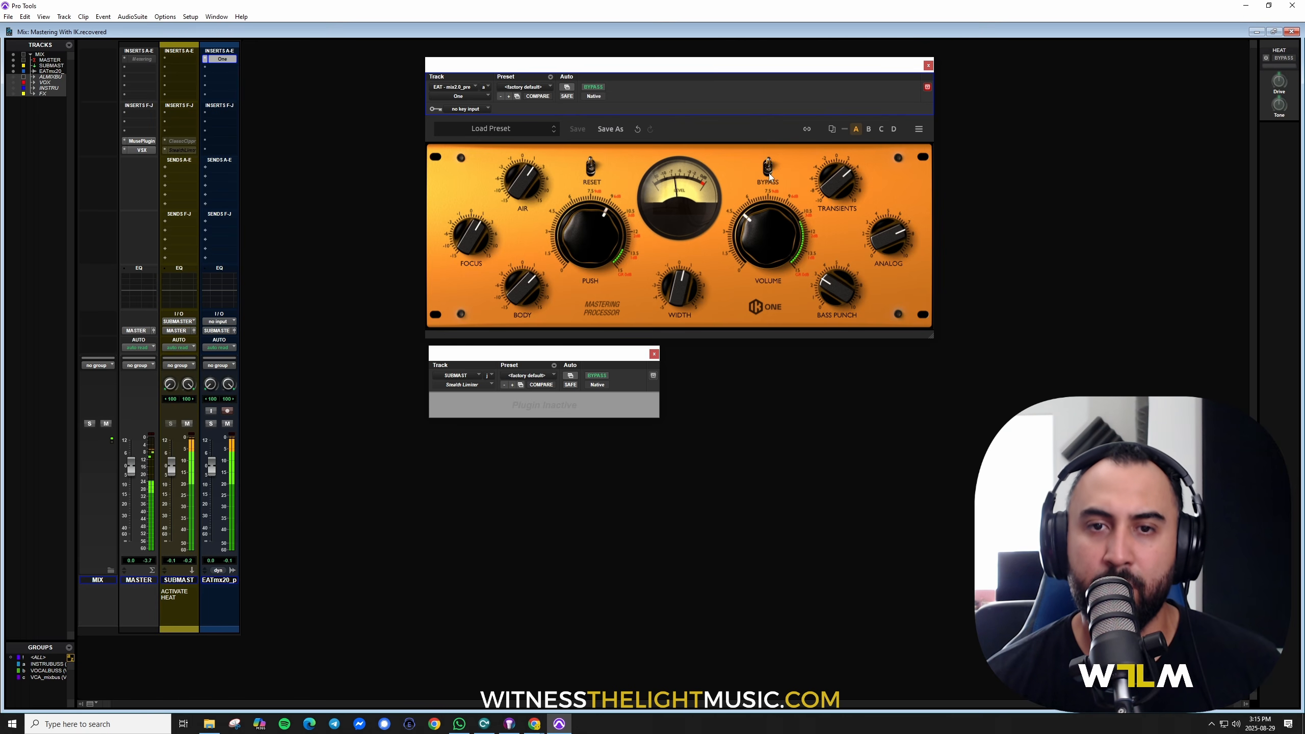
Close the SUBMAST limiter window, reactivate and open the Metering insert on the MASTER track, and play the mix
left_click(654, 354)
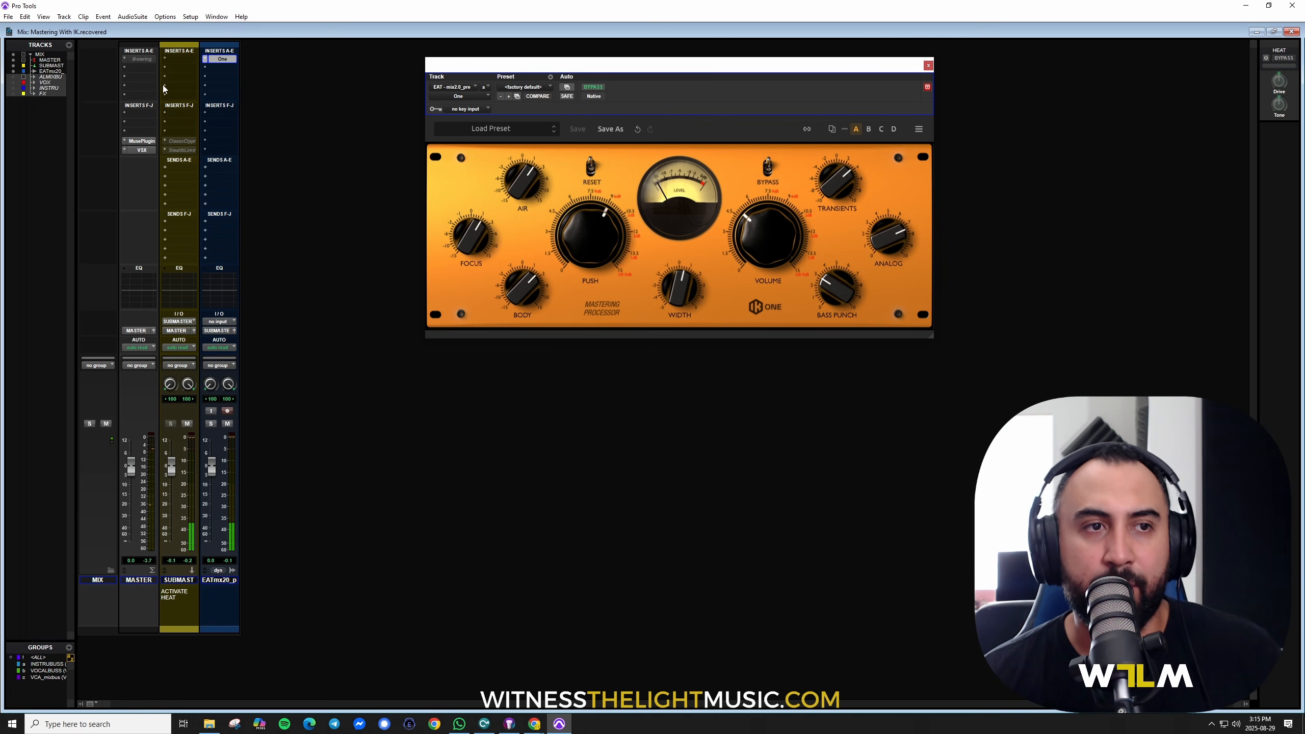
right_click(148, 60)
left_click(153, 69)
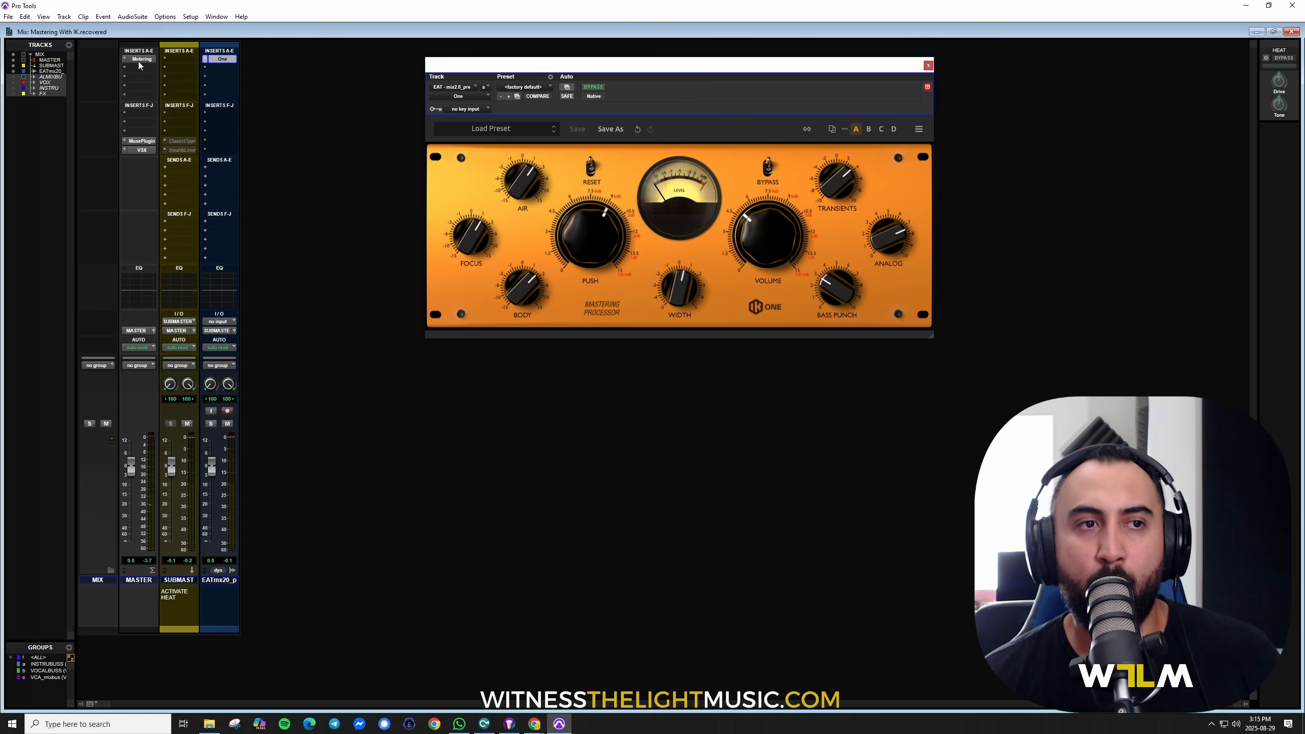
left_click(141, 60)
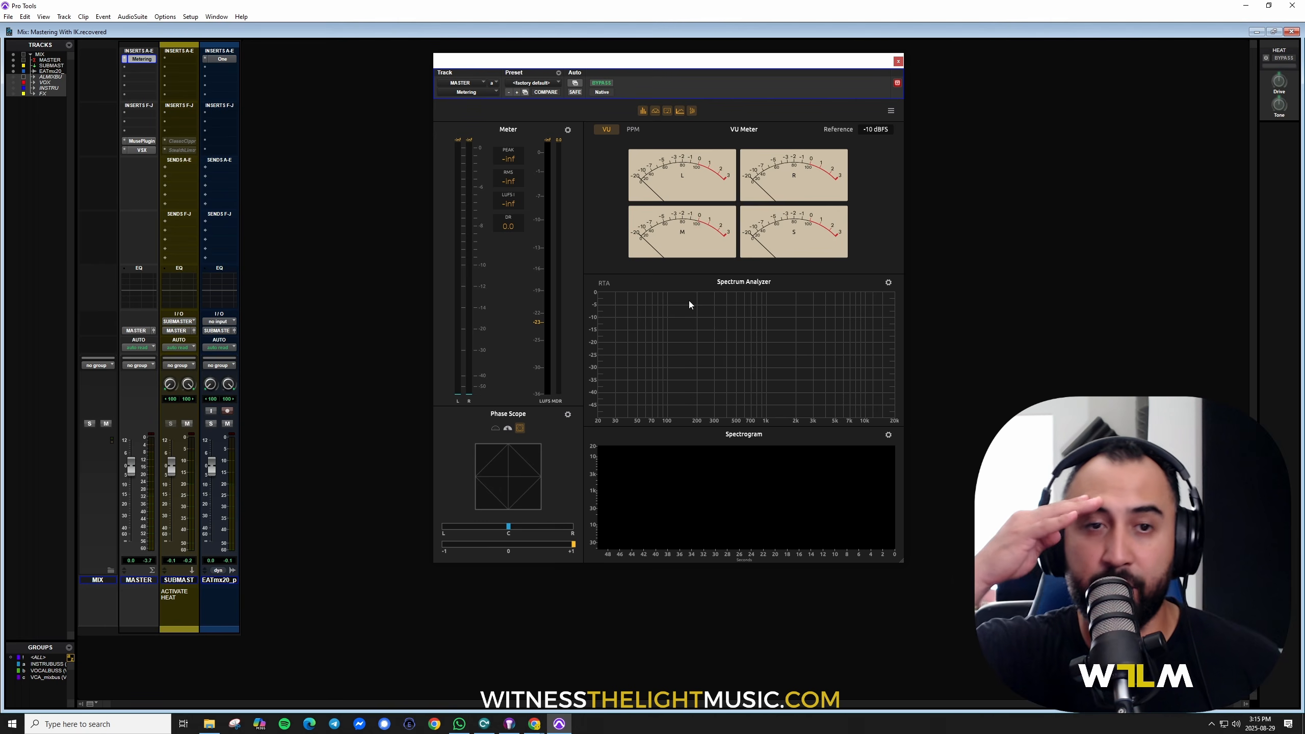
key("space")
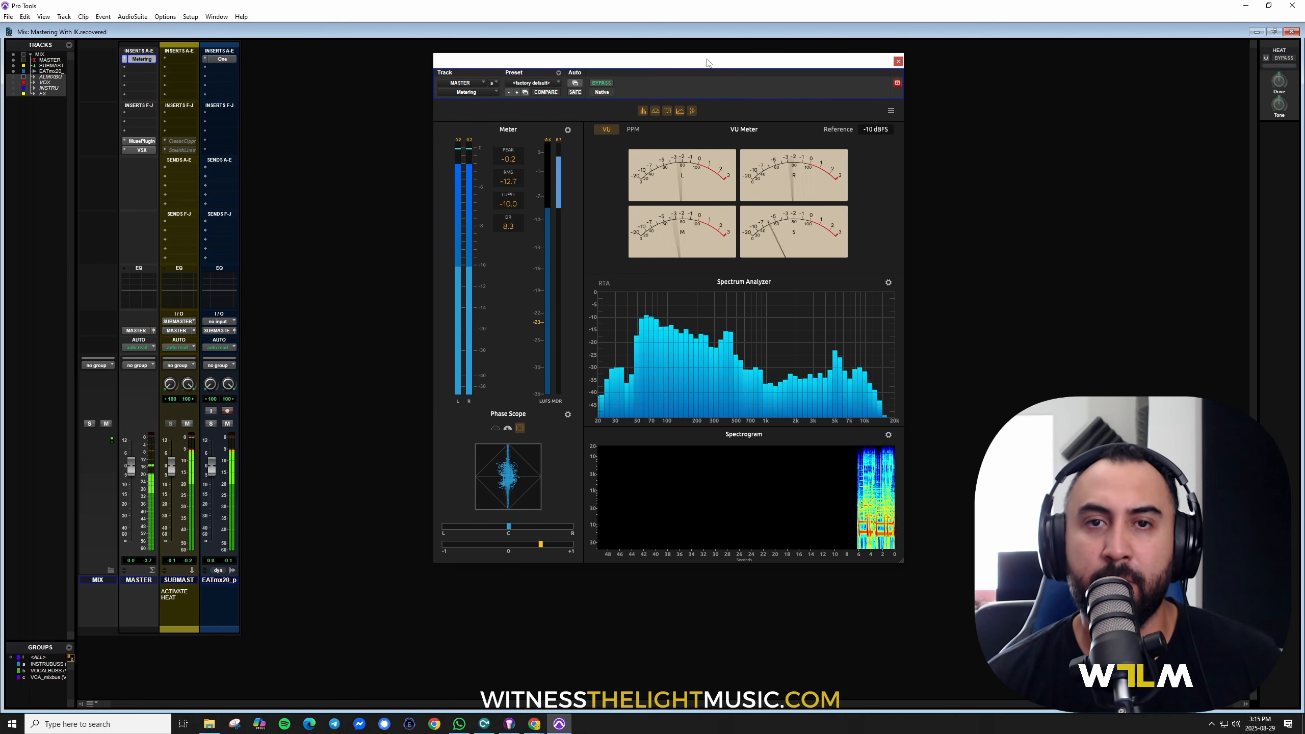
Open One on the EAT mix track, place it beside the Metering window, and raise its Volume to about 6.5
left_click_drag(705, 72, 708, 93)
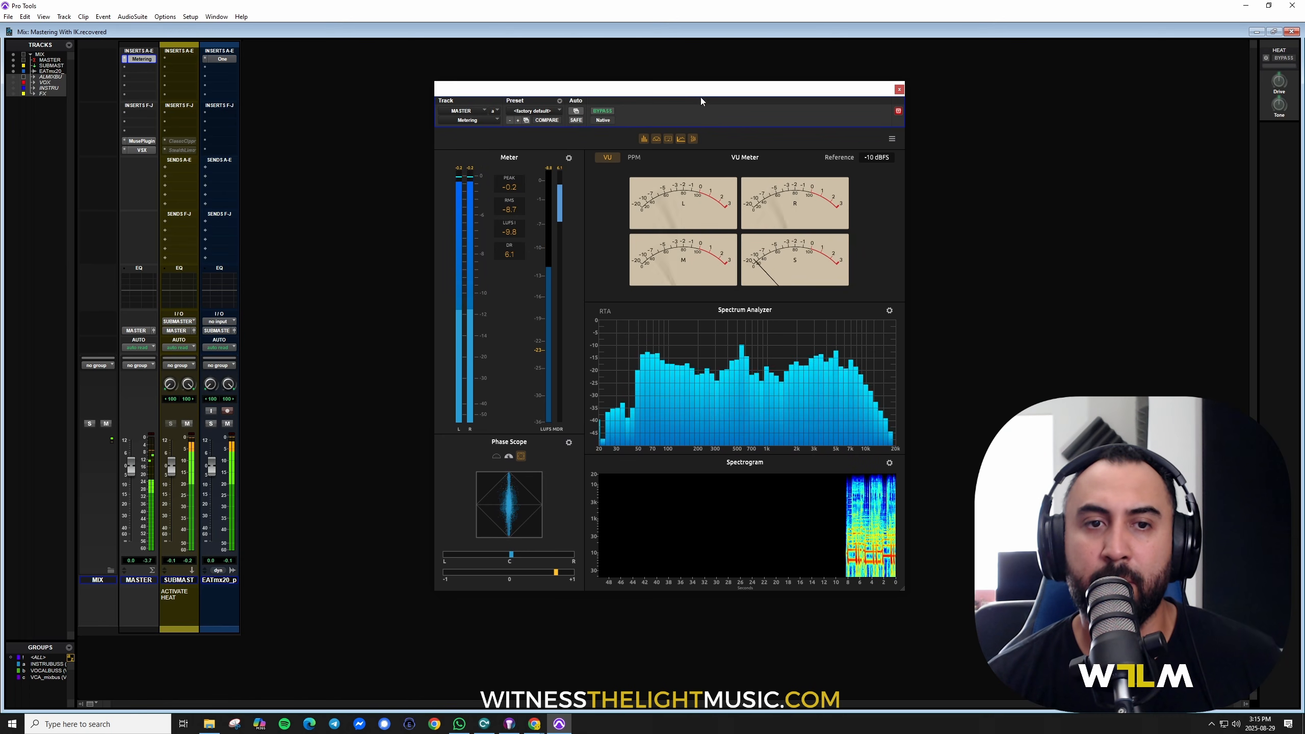
left_click(220, 60)
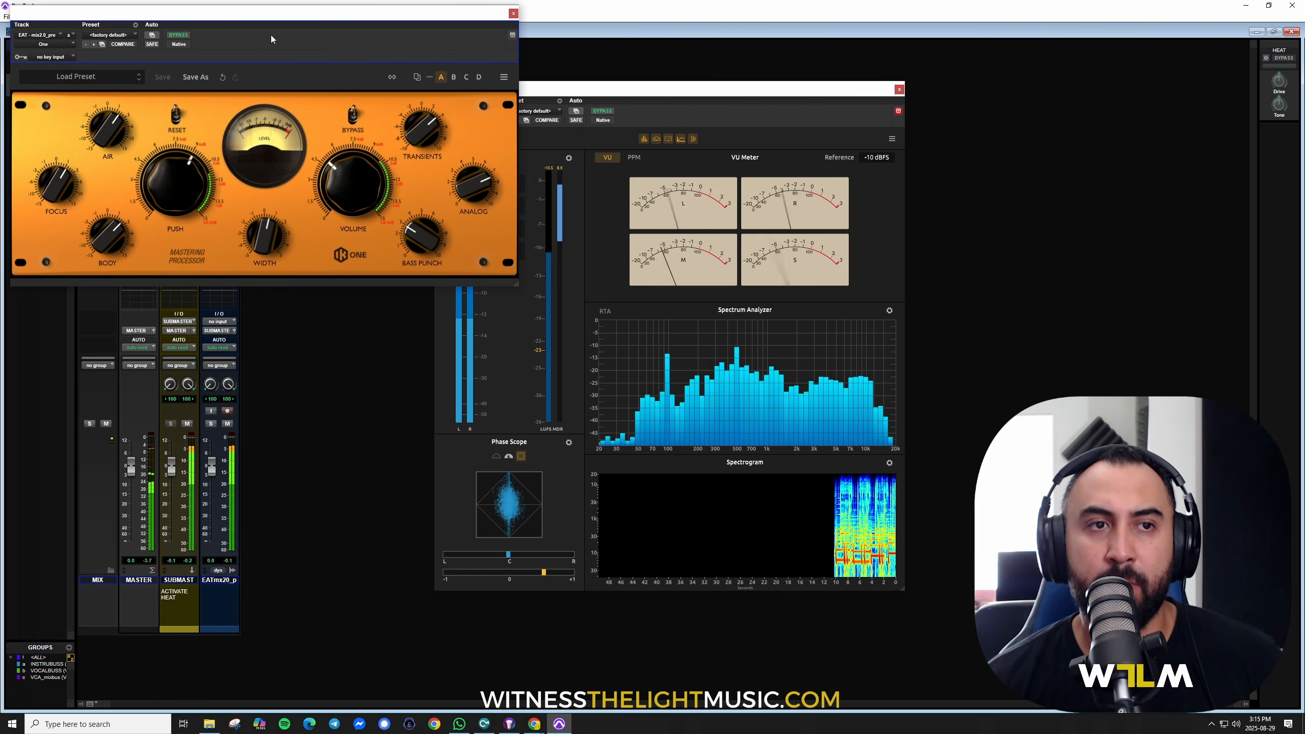
left_click_drag(287, 20, 864, 42)
mouse_move(914, 193)
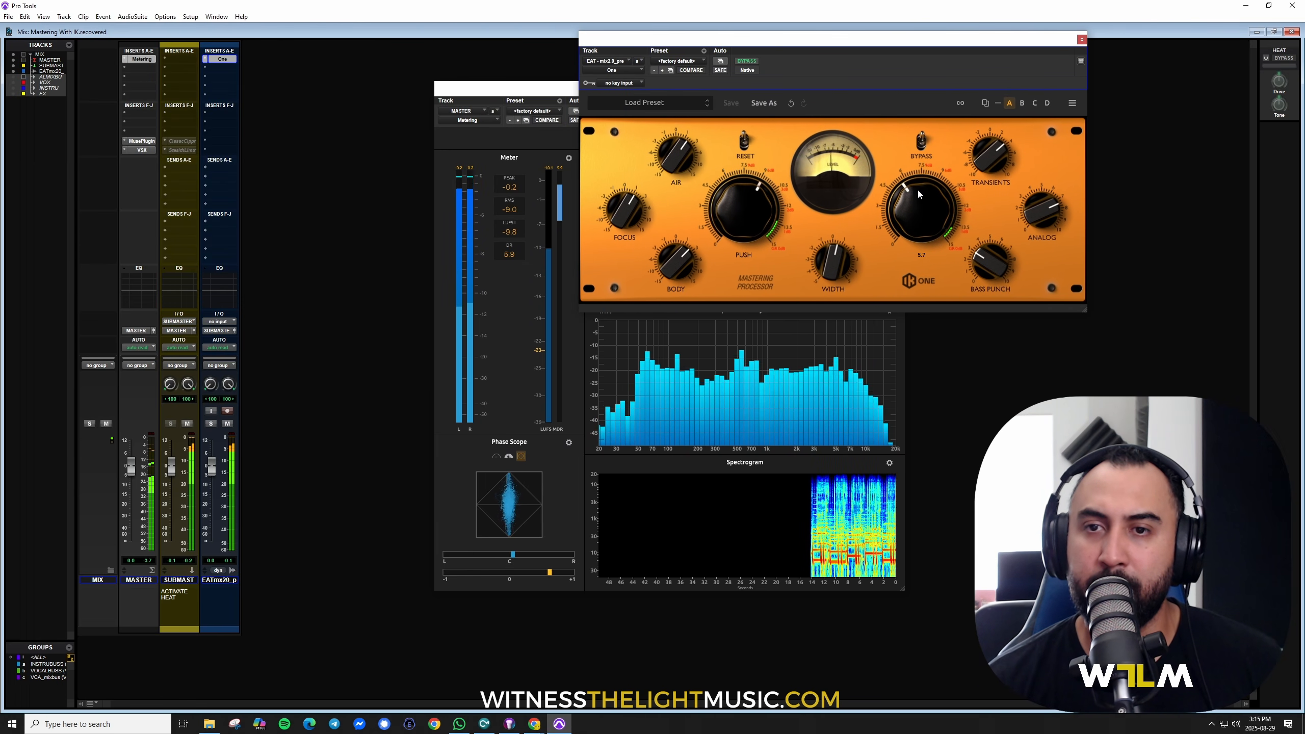
scroll(922, 202, "up", 3)
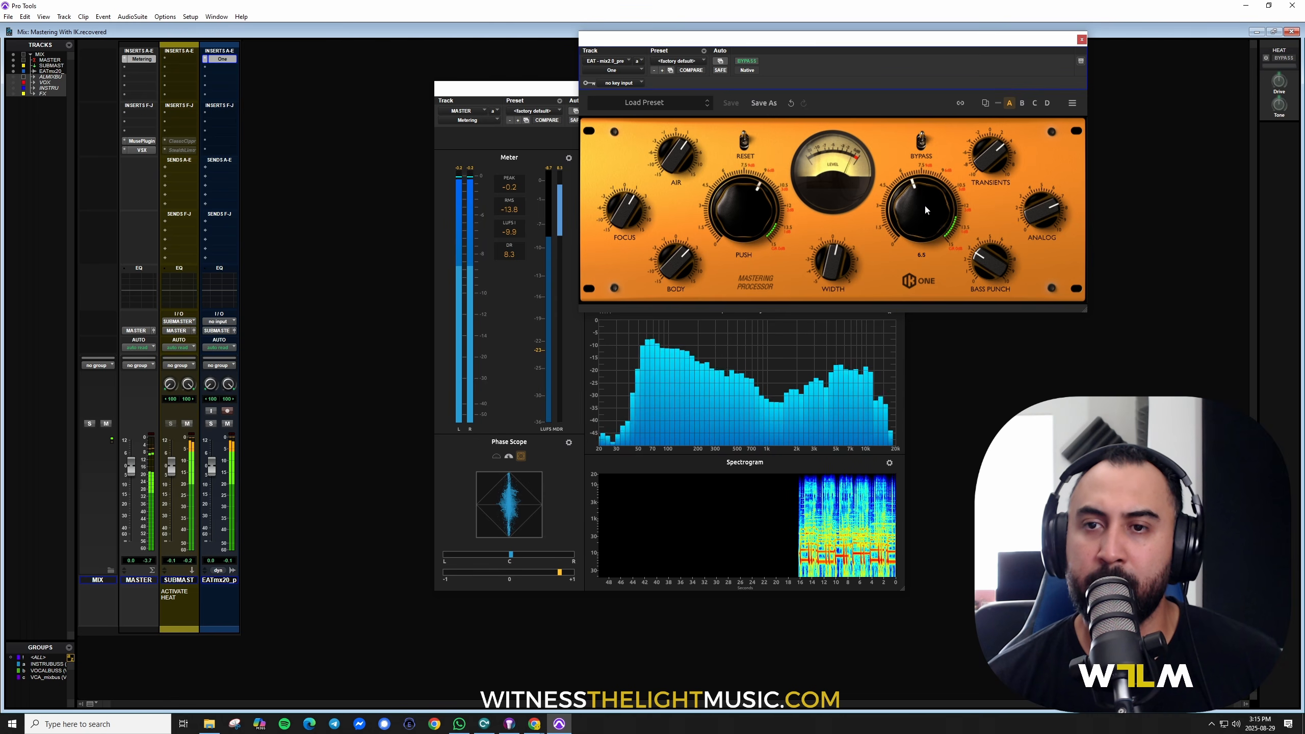
Check the mix's loudness in Metering, return to One, and bypass the VSX insert on the MASTER track
left_click(510, 241)
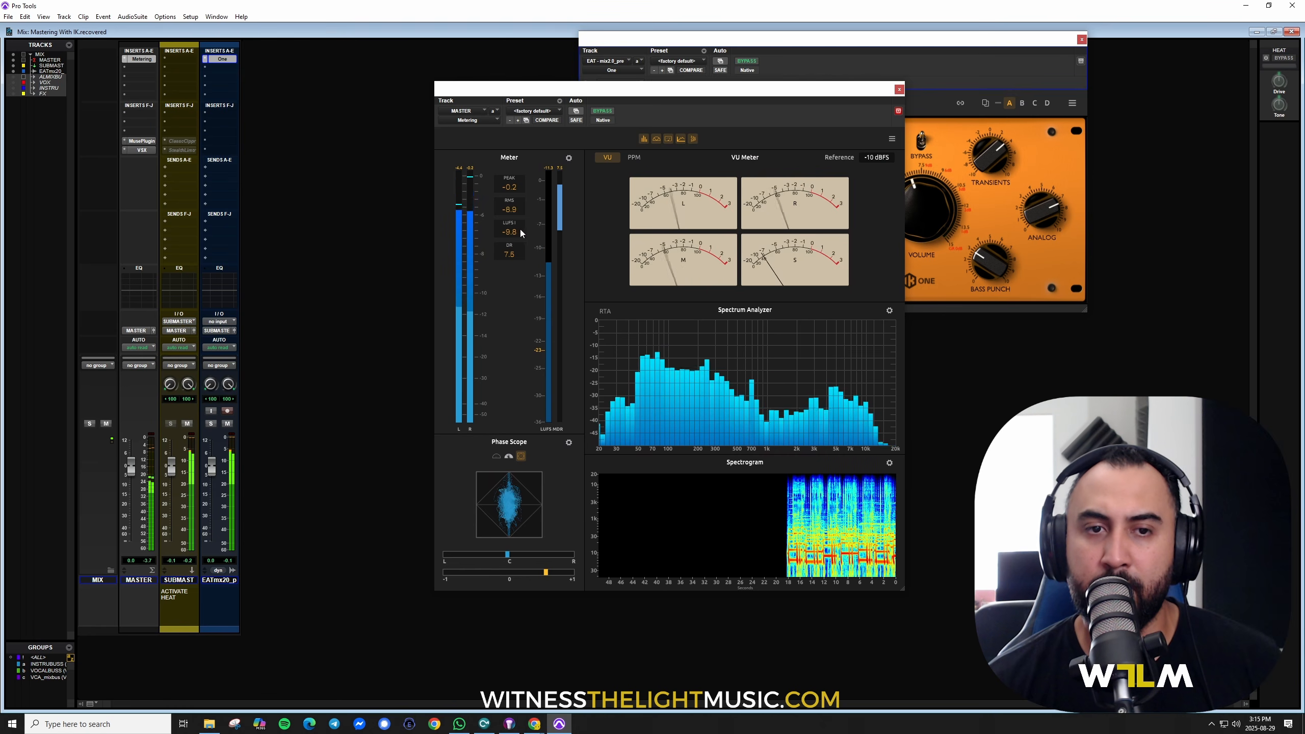
left_click(943, 225)
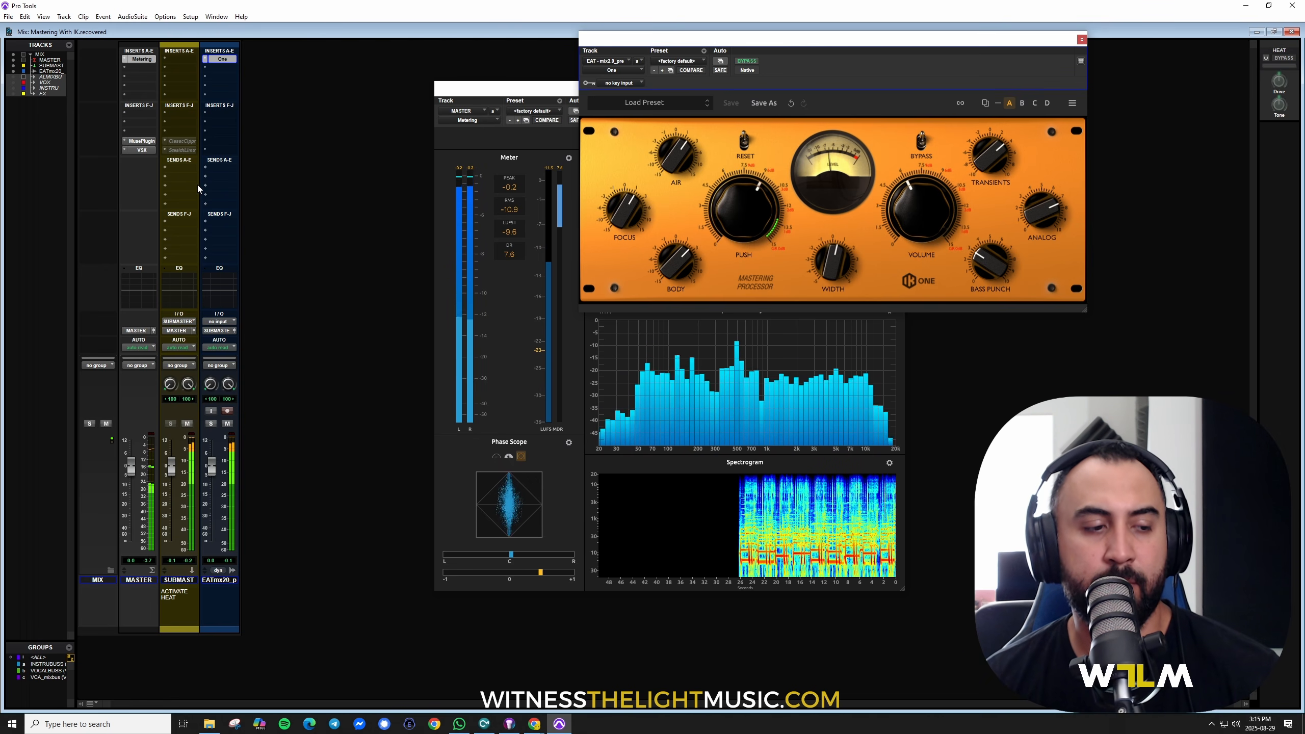
left_click(142, 149, "ctrl")
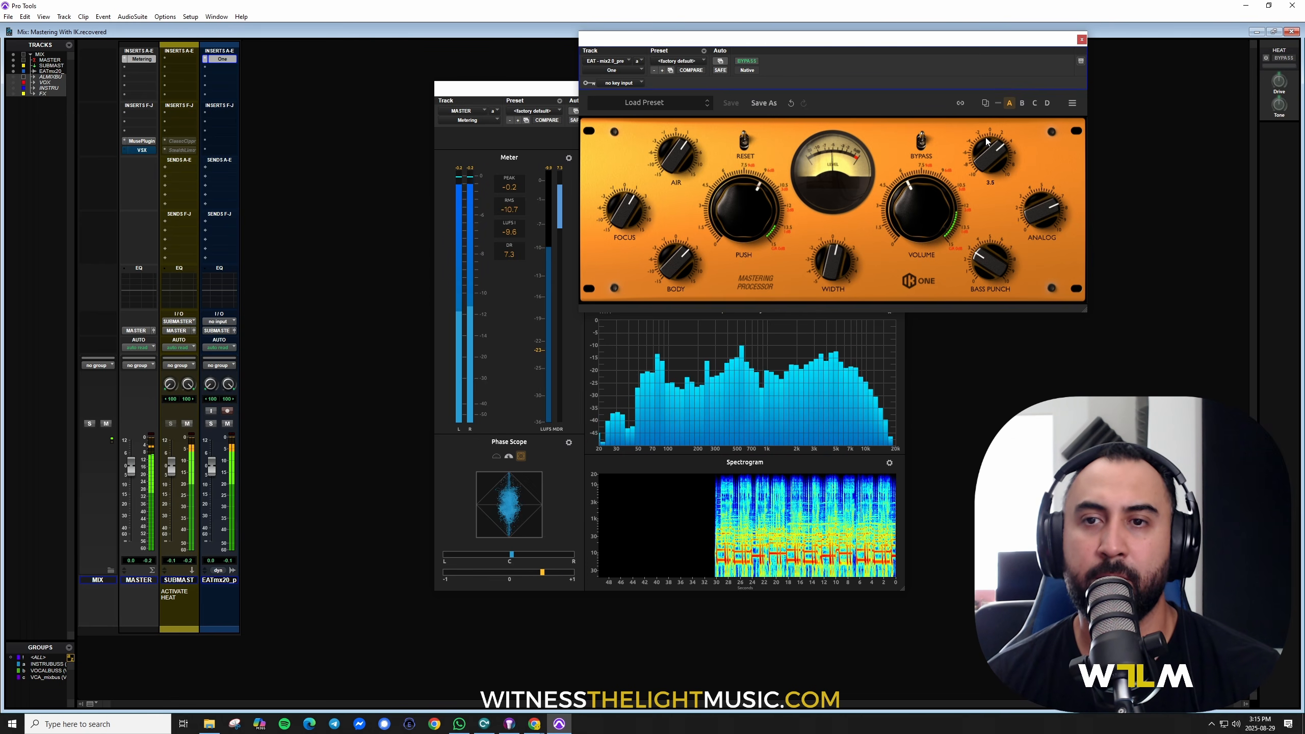
Move One clear of the loudness meter and fine-tune its Volume to about 6.2
left_click_drag(905, 47, 945, 53)
mouse_move(950, 232)
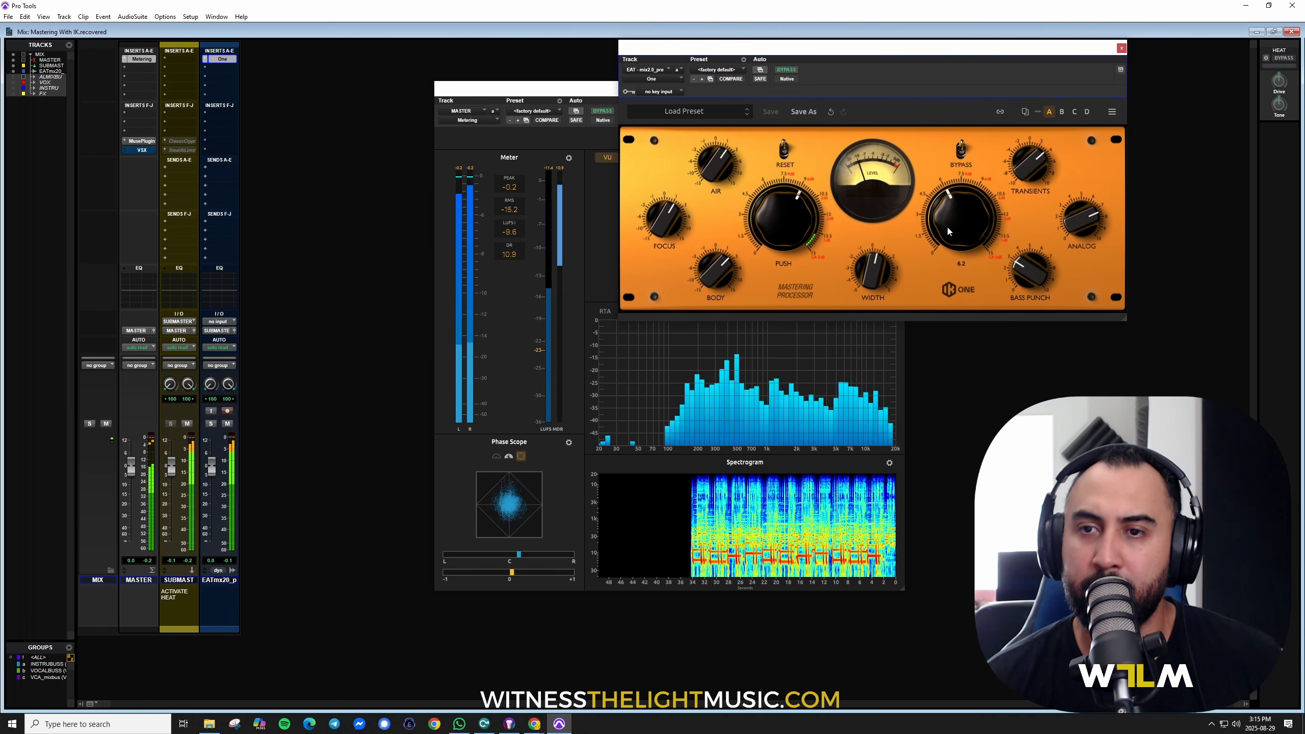
left_click_drag(950, 226, 956, 222)
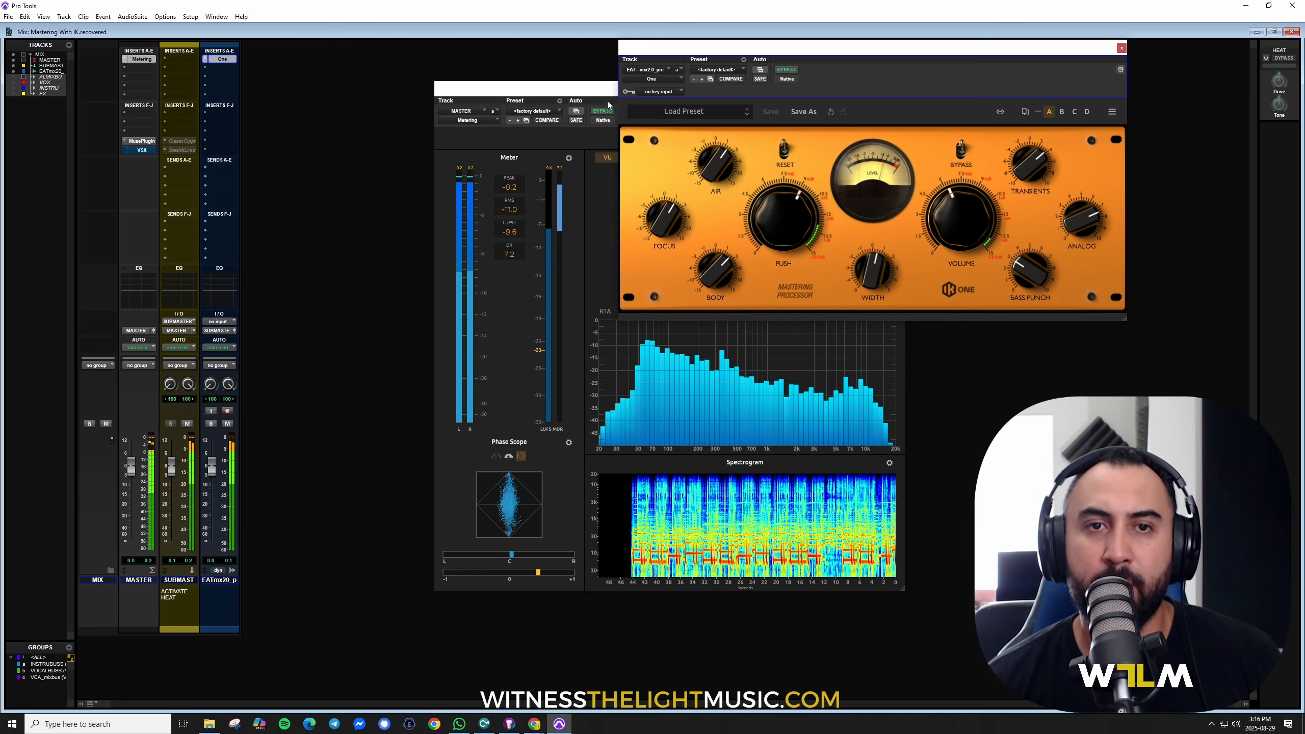
Review the mix's loudness and spectrum in Metering alongside One's settings, and stop playback
left_click_drag(600, 92, 602, 102)
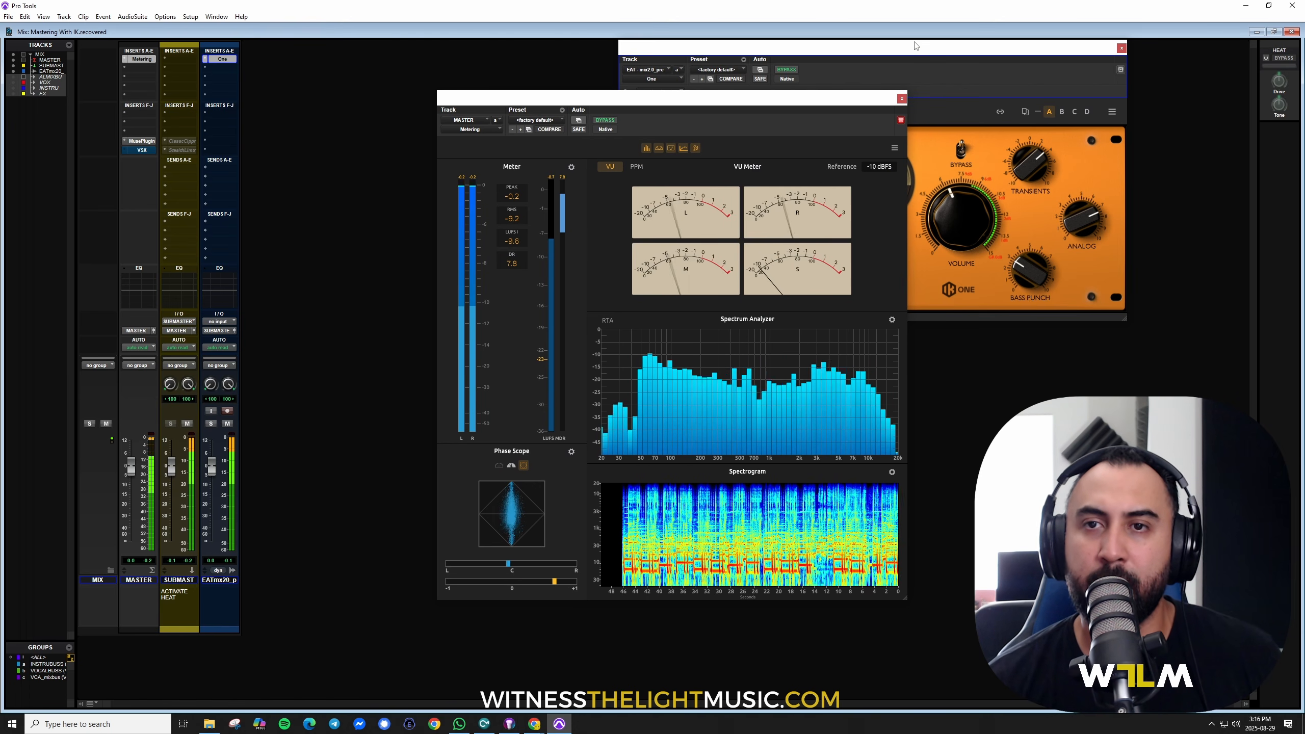
mouse_move(910, 50)
left_mouse_down()
mouse_move(732, 56)
mouse_move(907, 59)
mouse_move(882, 54)
mouse_move(897, 53)
left_mouse_up()
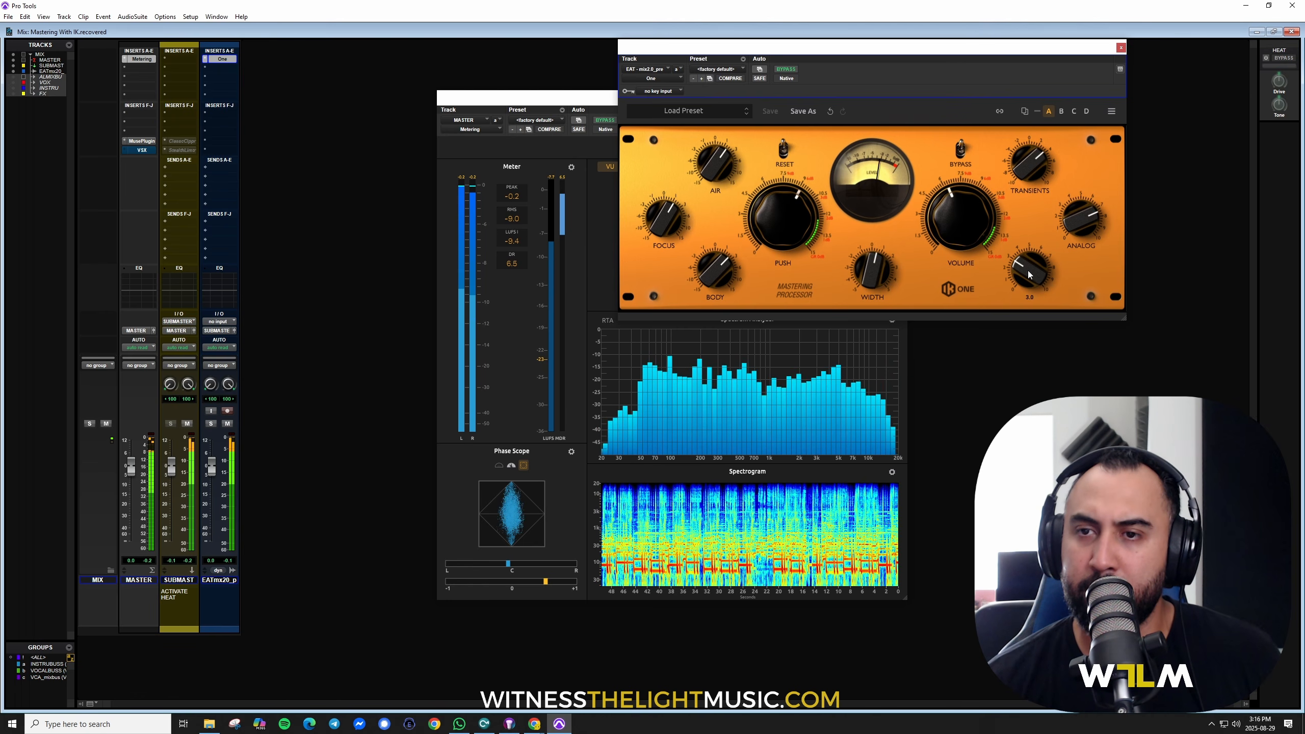
mouse_move(1028, 270)
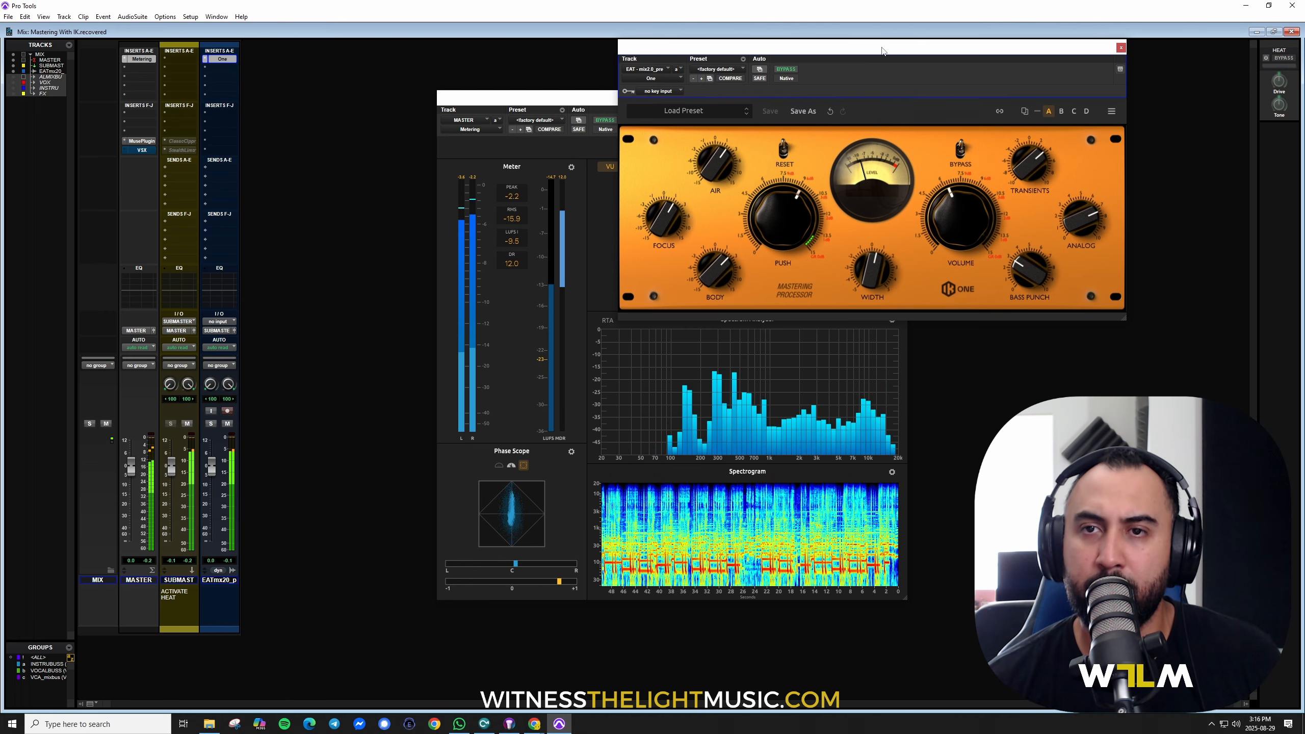
left_click_drag(880, 54, 856, 58)
key("space")
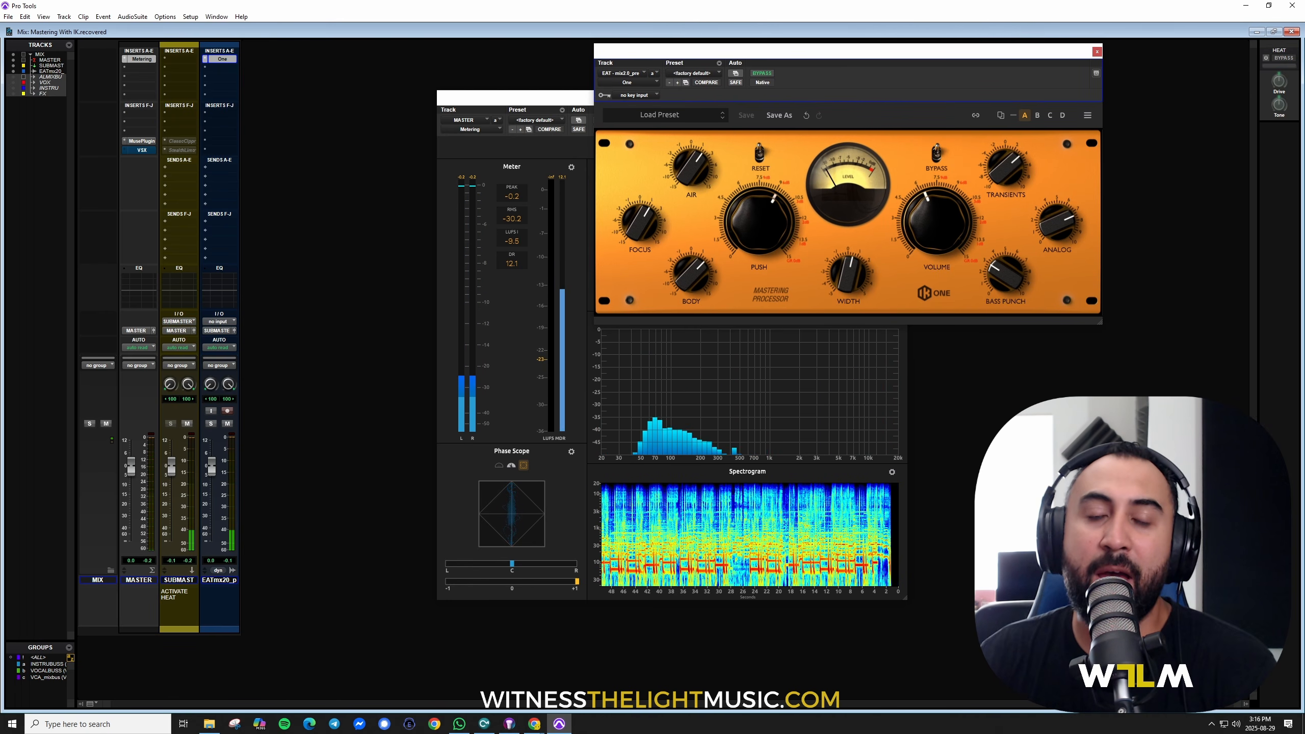